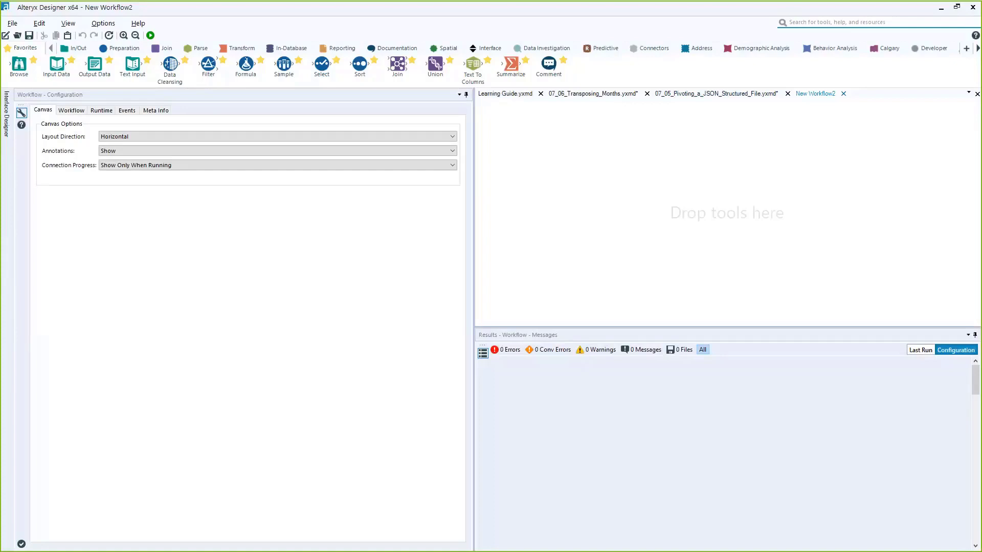
# - Place the londonweather.yxdb input on the new workflow's canvas, leaving room for a following tool
pyautogui.moveTo(672, 183); pyautogui.dragTo(670, 185)
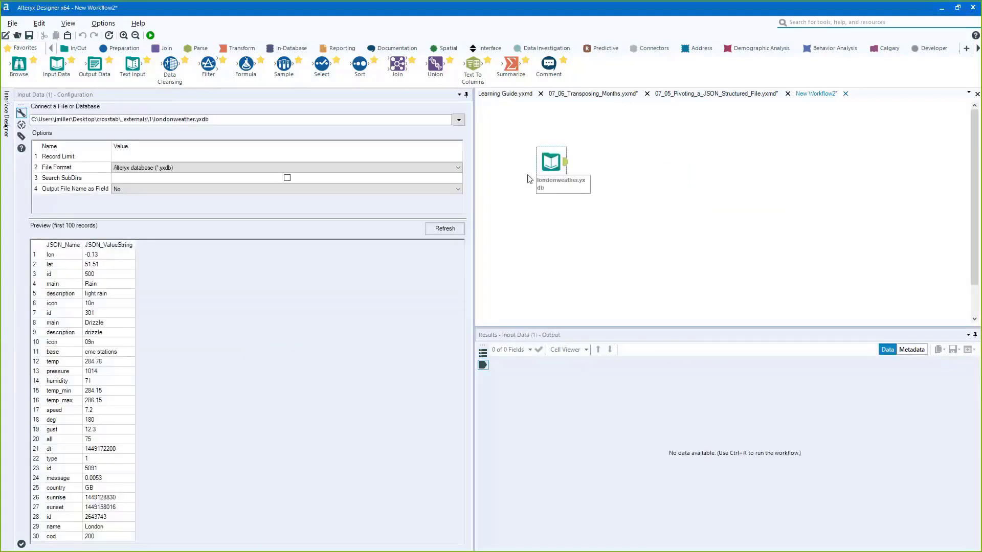
pyautogui.moveTo(560, 165); pyautogui.dragTo(518, 170)
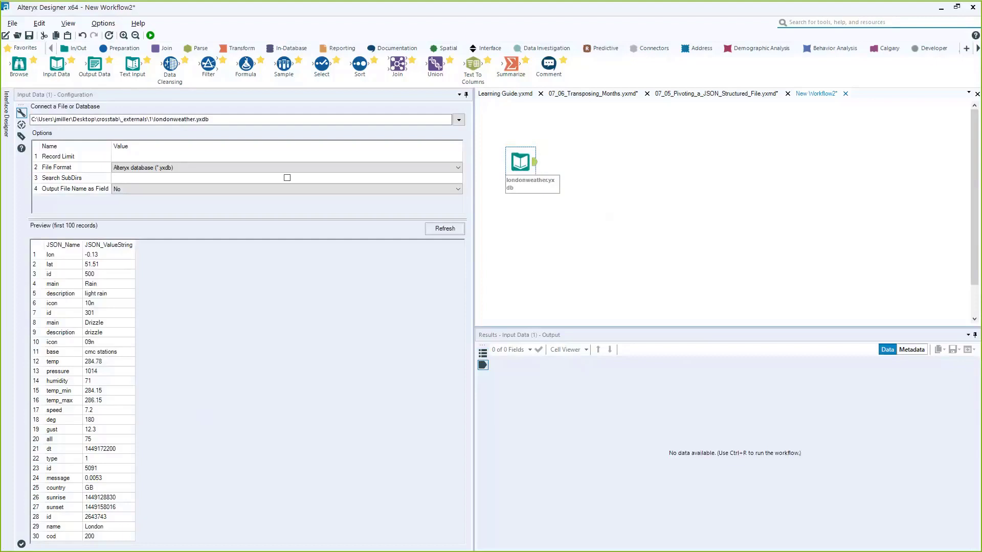
# - Review the input's JSON_Name and JSON_ValueString preview records, and add a Cross Tab tool connected to the londonweather.yxdb input
pyautogui.moveTo(104, 295); pyautogui.dragTo(32, 389)
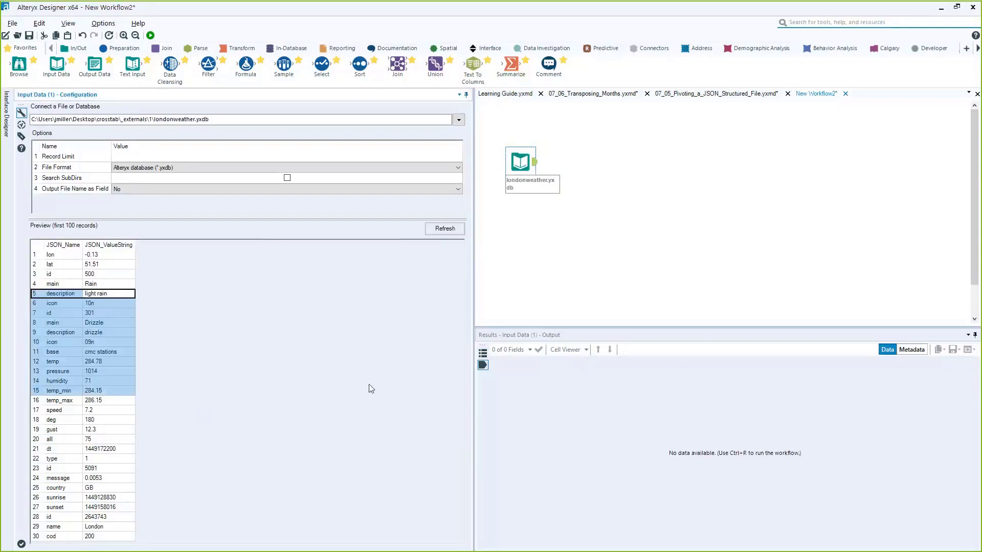
pyautogui.click(102, 402)
pyautogui.moveTo(87, 536); pyautogui.dragTo(97, 394)
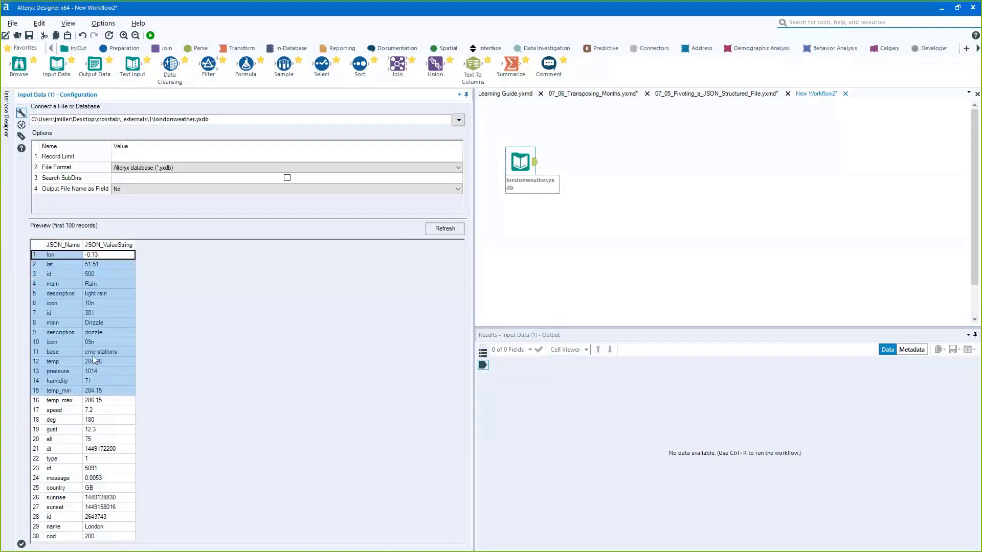
pyautogui.moveTo(64, 277); pyautogui.dragTo(118, 344)
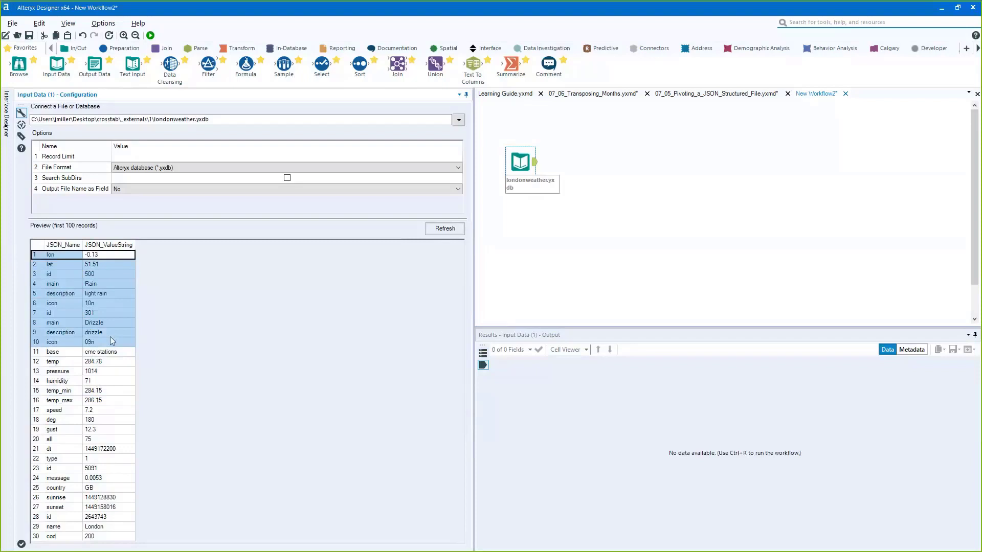
pyautogui.click(237, 48)
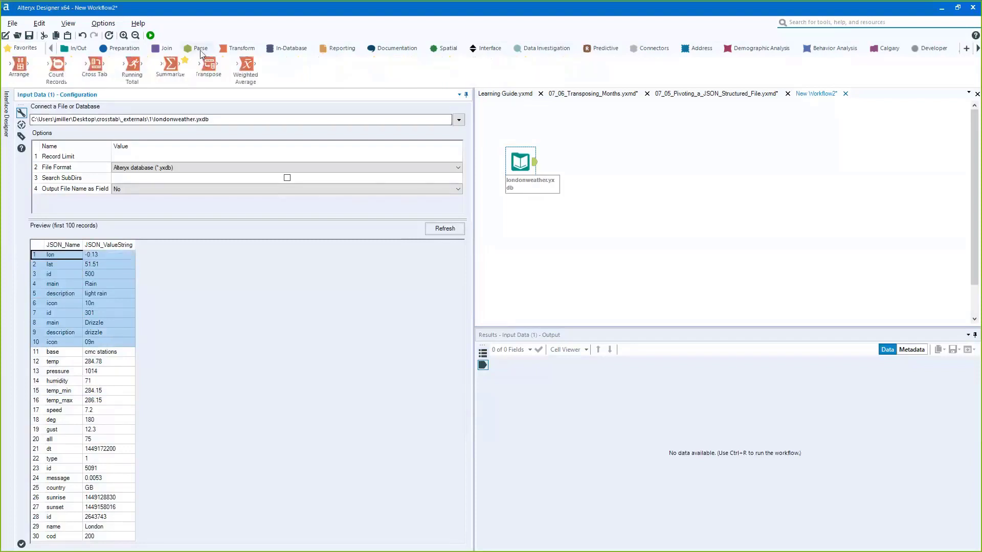
pyautogui.moveTo(93, 67)
pyautogui.click(630, 259)
pyautogui.moveTo(533, 166); pyautogui.dragTo(545, 179)
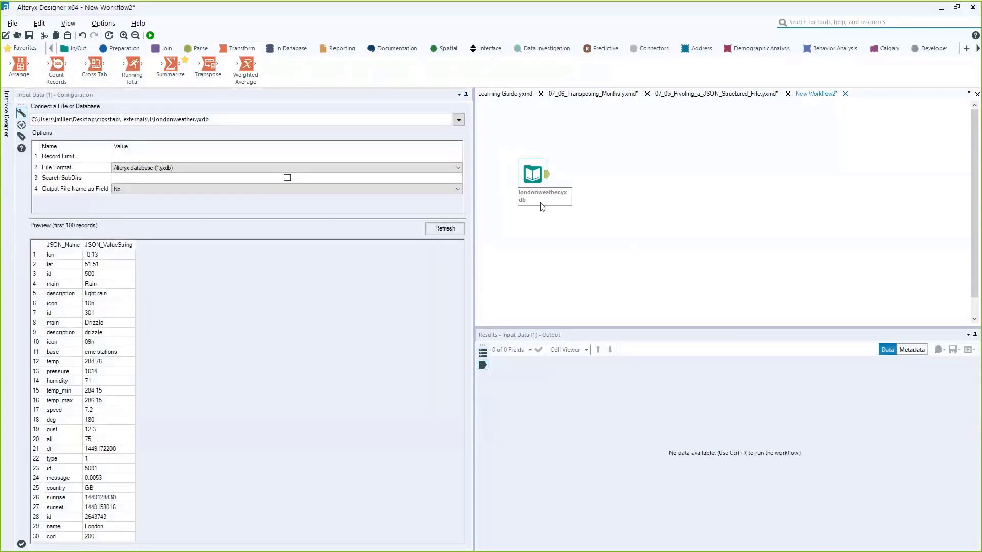
pyautogui.click(68, 332)
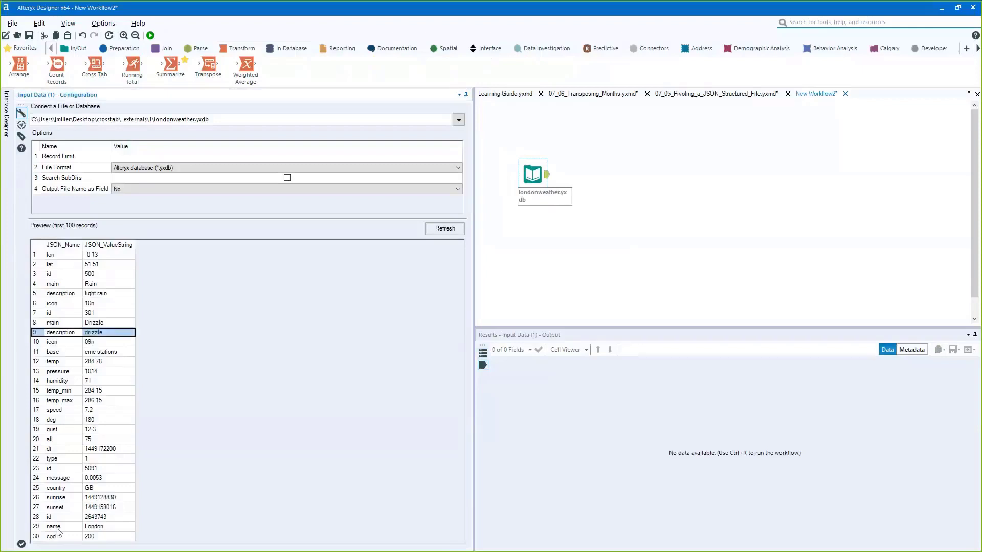
pyautogui.click(95, 529)
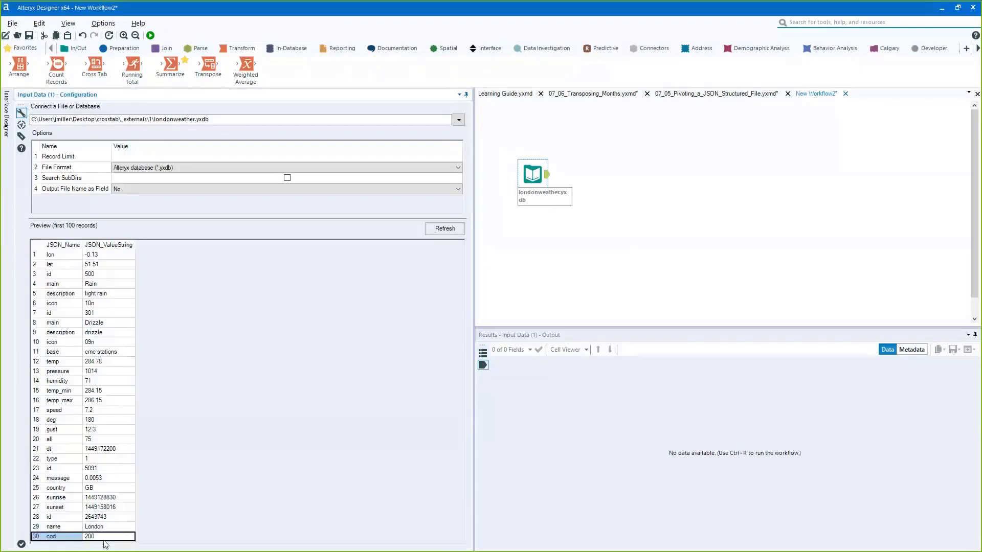
pyautogui.moveTo(68, 256); pyautogui.dragTo(62, 542)
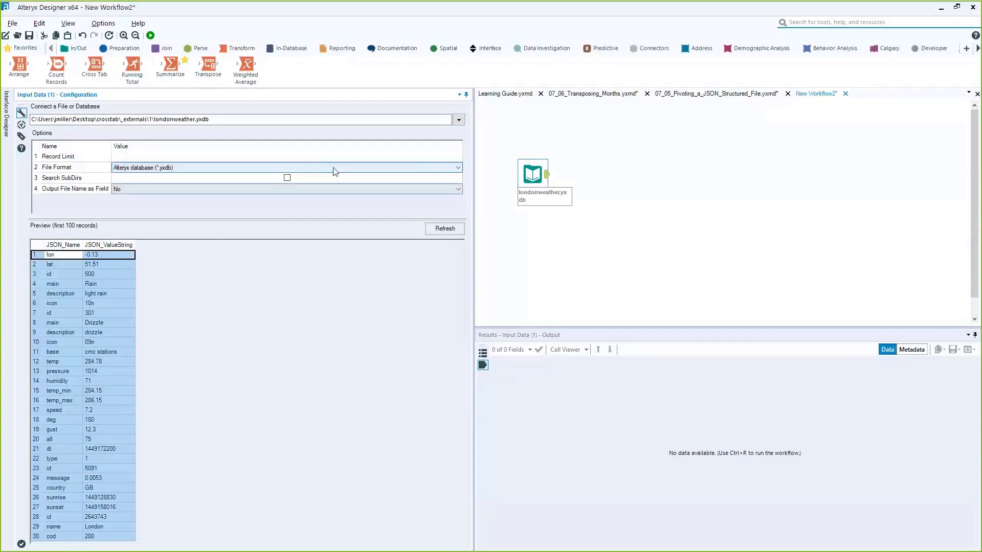
pyautogui.click(95, 70)
pyautogui.moveTo(95, 69); pyautogui.dragTo(593, 174)
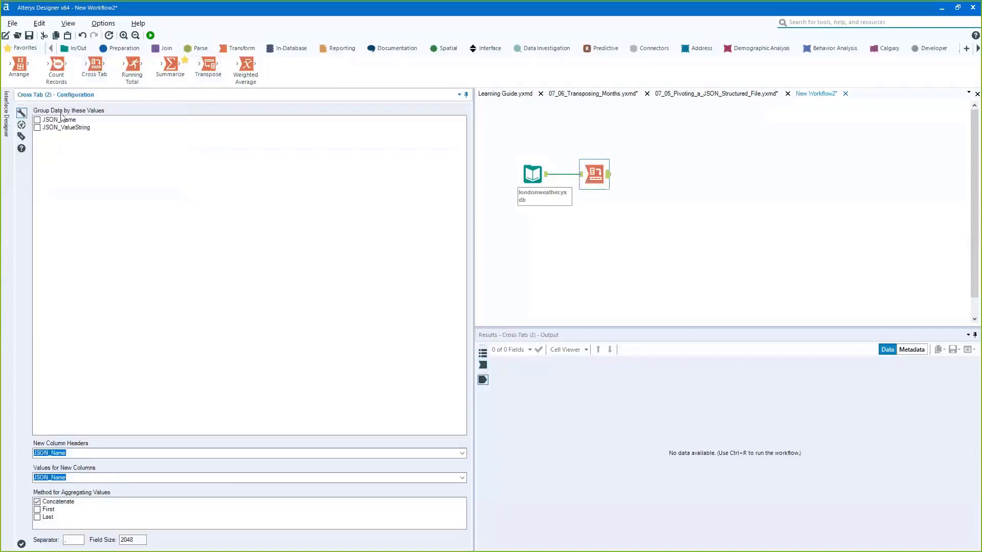
# - Examine the londonweather.yxdb preview again, comparing the JSON_Name entries with their JSON_ValueString values
pyautogui.click(535, 174)
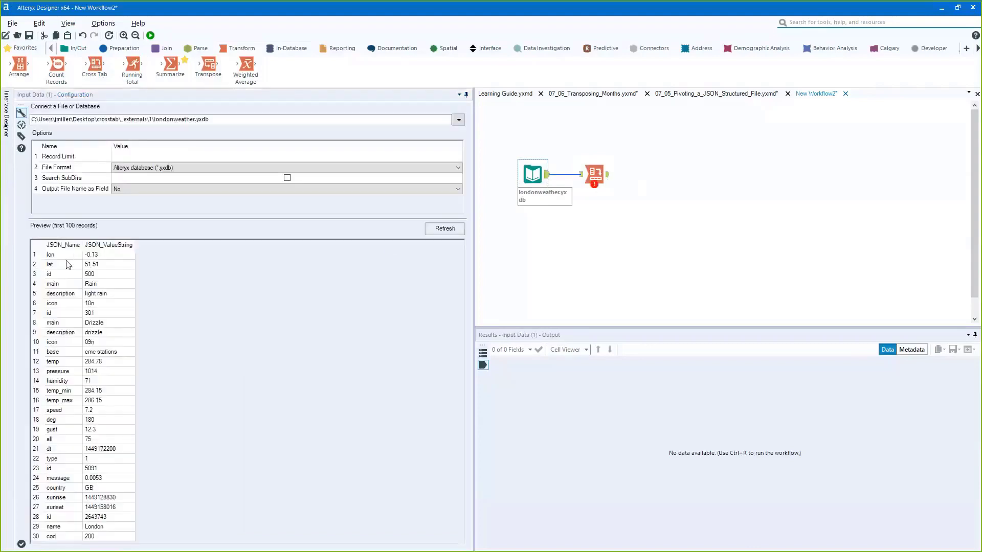
pyautogui.moveTo(71, 264); pyautogui.dragTo(84, 390)
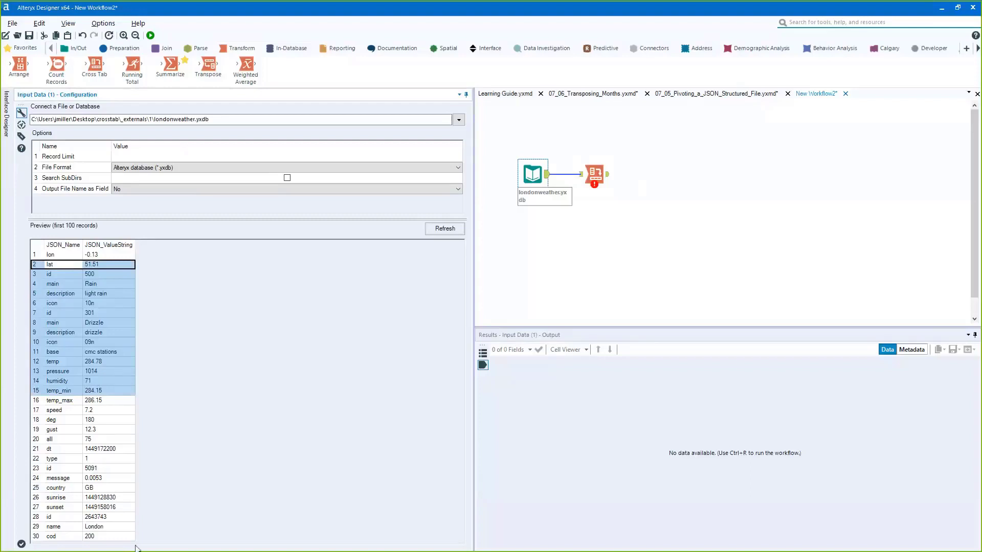
pyautogui.click(118, 429)
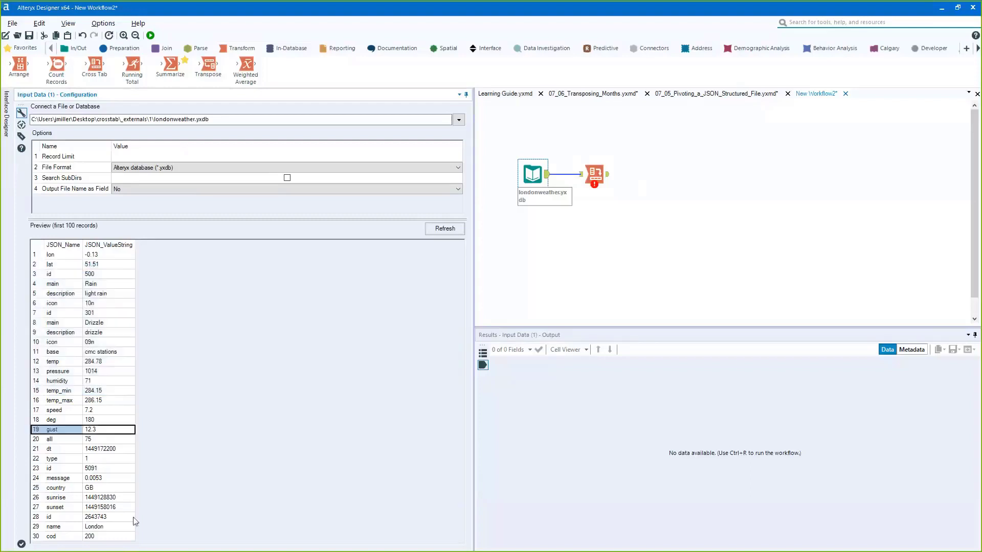
pyautogui.hotkey('shift', 'Down')
pyautogui.hotkey('shift', 'Down')
pyautogui.hotkey('shift', 'Down')
pyautogui.moveTo(112, 535); pyautogui.dragTo(118, 323)
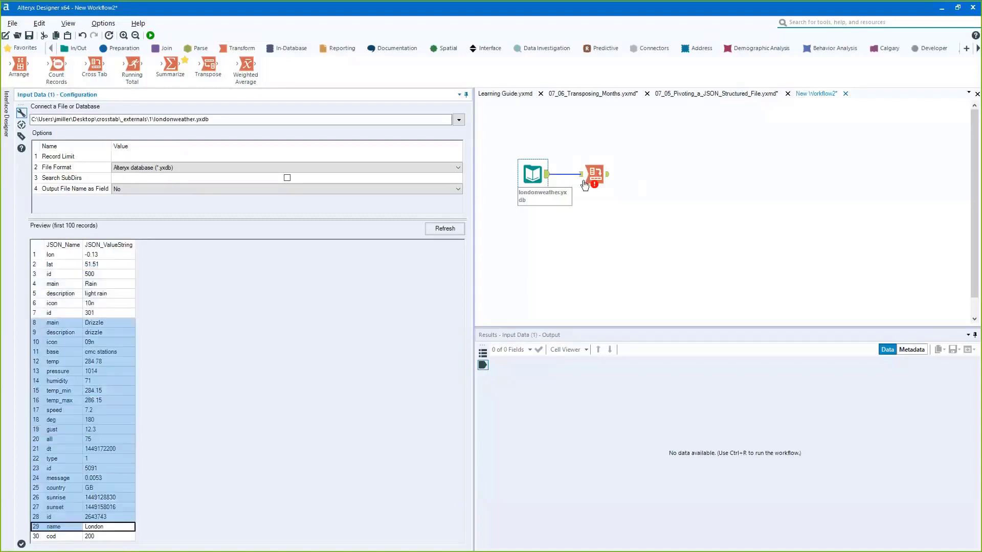
# - Configure the Cross Tab to take its new columns' values from JSON_ValueString
pyautogui.moveTo(593, 175); pyautogui.dragTo(605, 175)
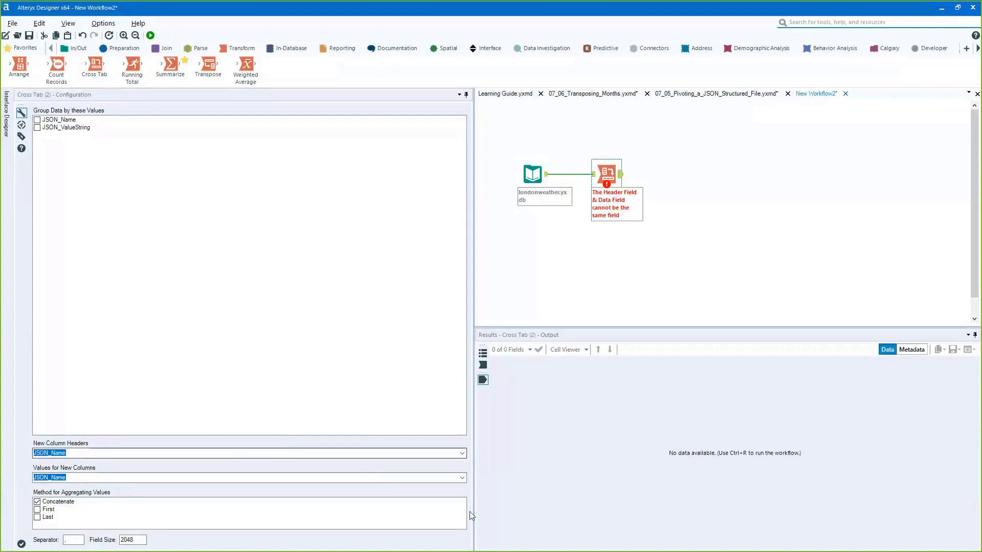
pyautogui.click(462, 477)
pyautogui.click(321, 494)
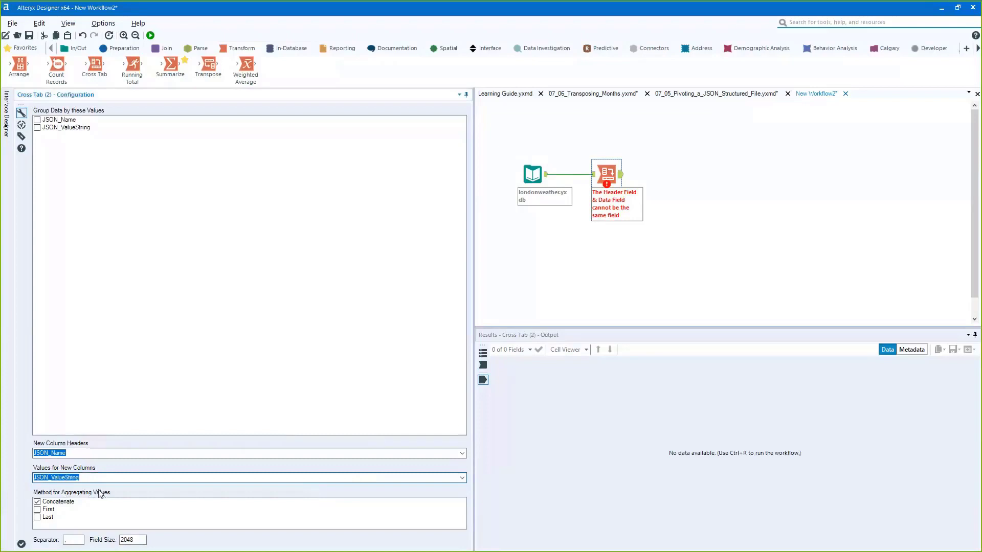
# - Try running the workflow with the Concatenate aggregation method cleared, and inspect the Cross Tab's messages
pyautogui.click(37, 502)
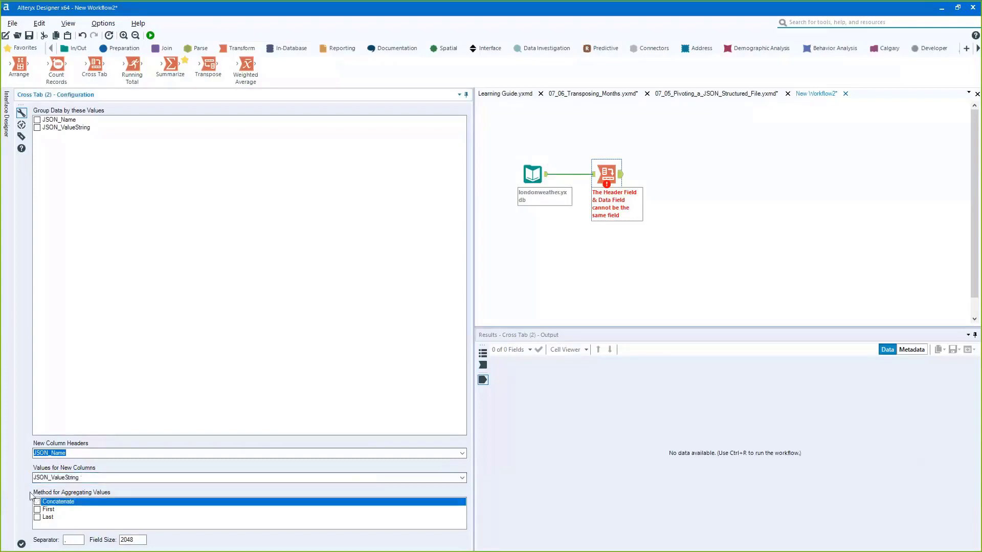
pyautogui.click(151, 34)
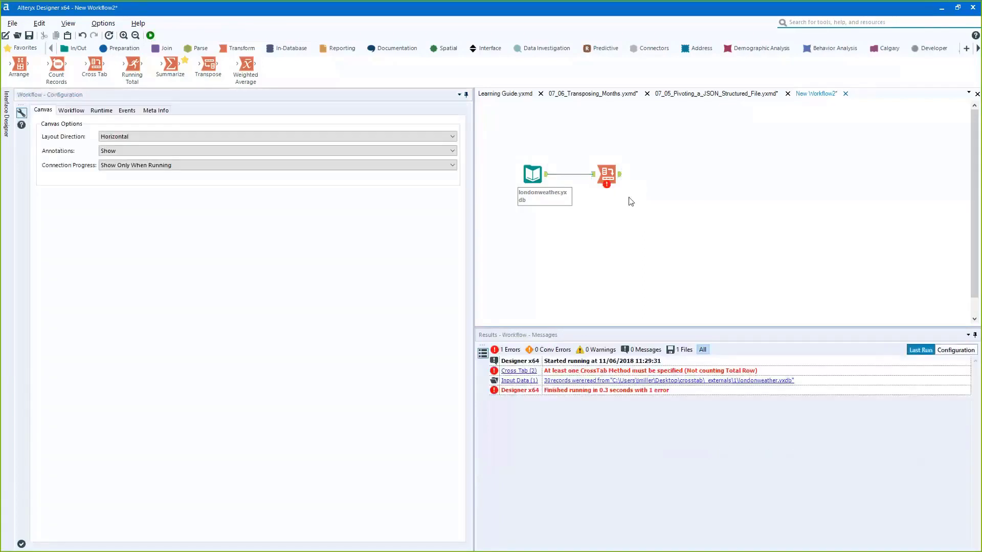
pyautogui.click(608, 174)
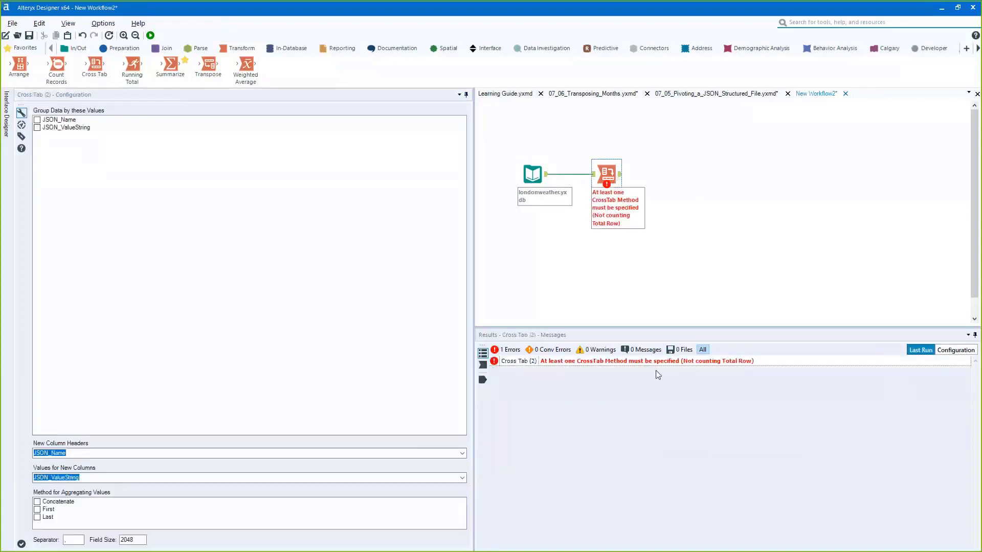
pyautogui.click(608, 362)
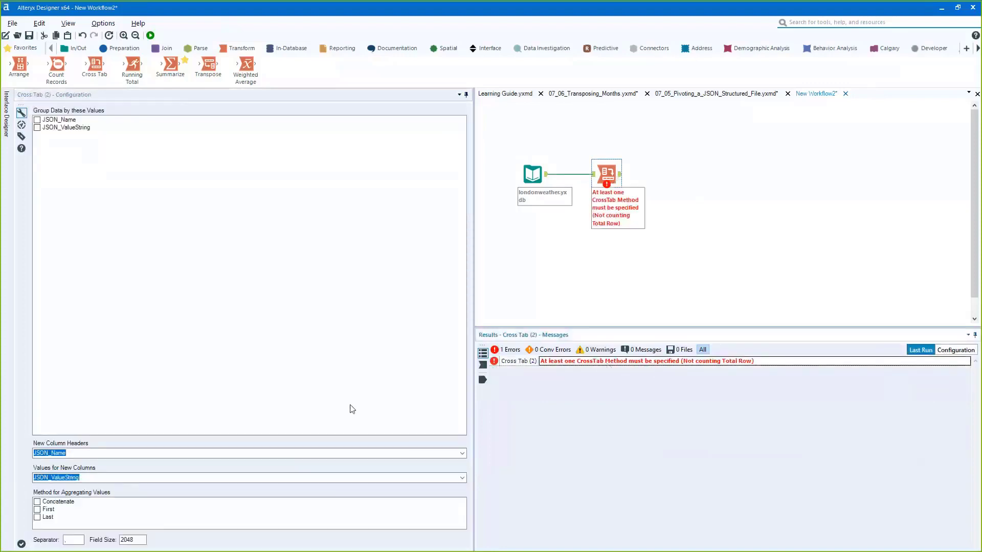
# - Set the Cross Tab's aggregation method to Concatenate and run the workflow
pyautogui.click(66, 502)
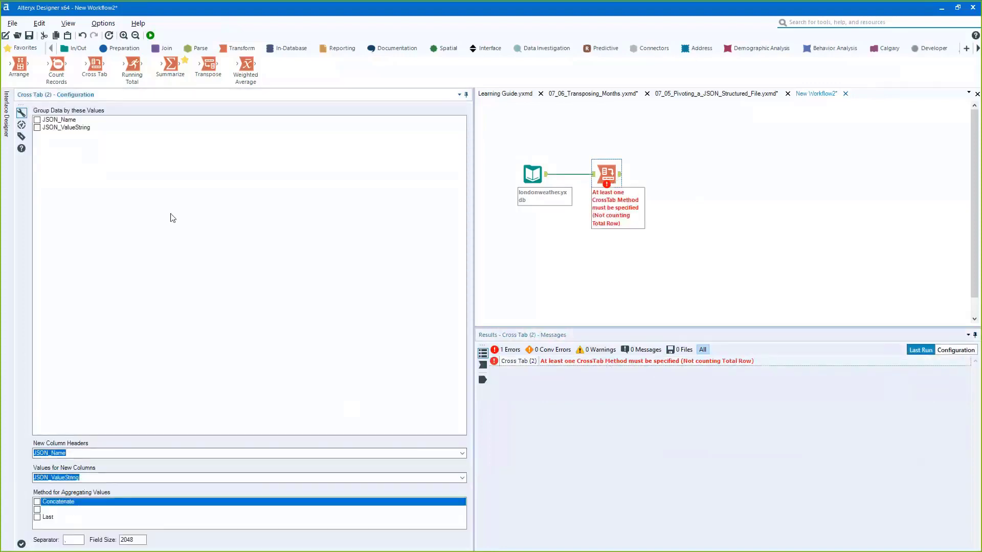
pyautogui.click(150, 35)
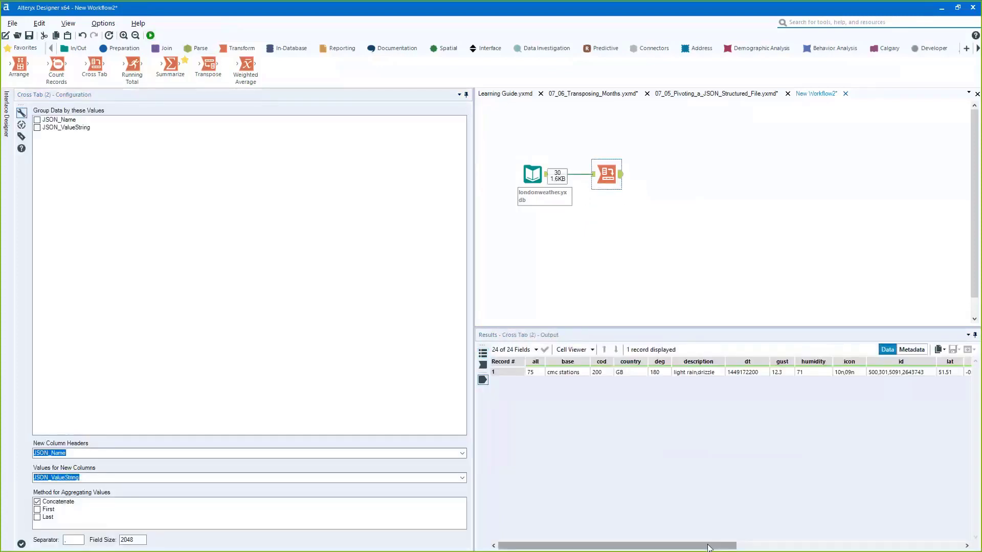
# - Widen the results area and compare the id value in the Cross Tab output with the id records in the input data
pyautogui.moveTo(474, 241); pyautogui.dragTo(337, 241)
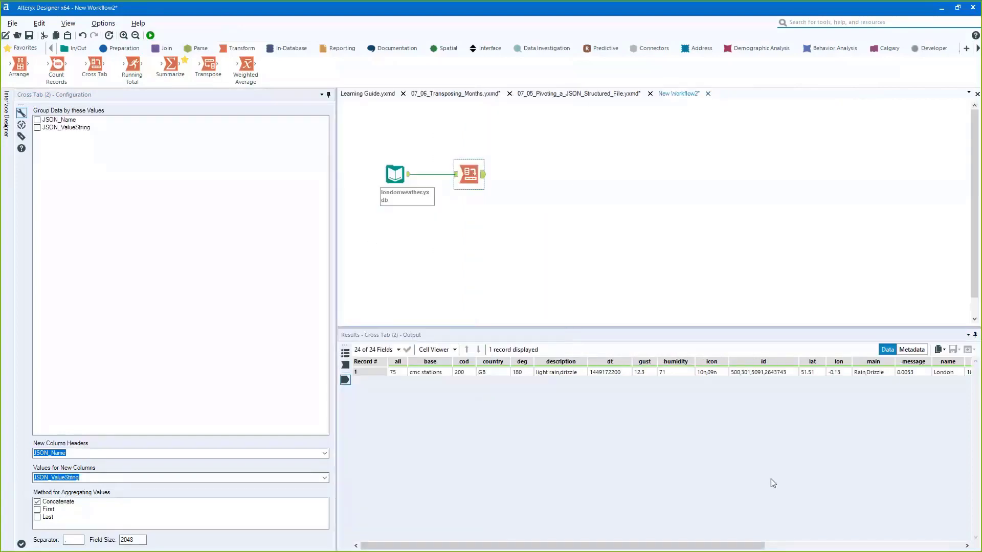
pyautogui.click(407, 364)
pyautogui.moveTo(451, 362); pyautogui.dragTo(456, 363)
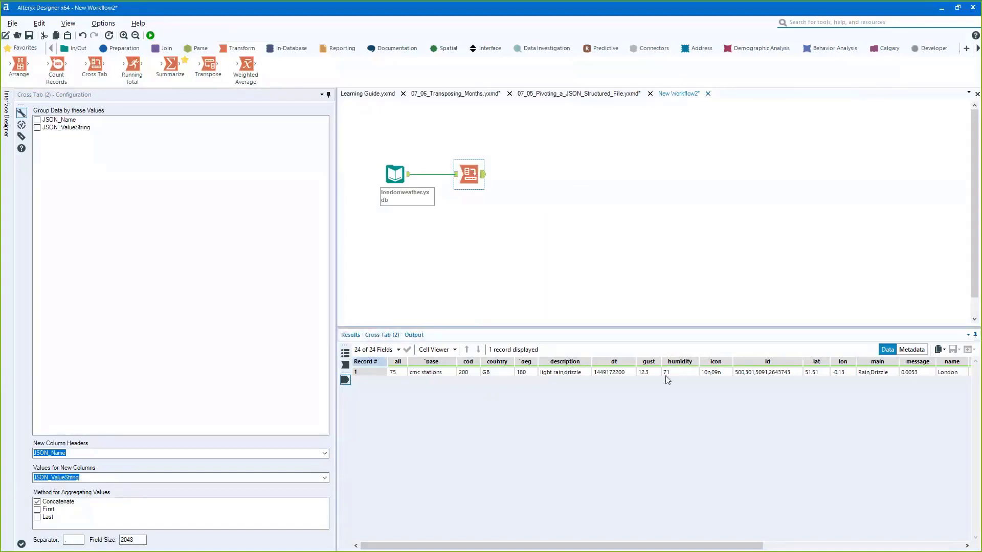
pyautogui.click(768, 373)
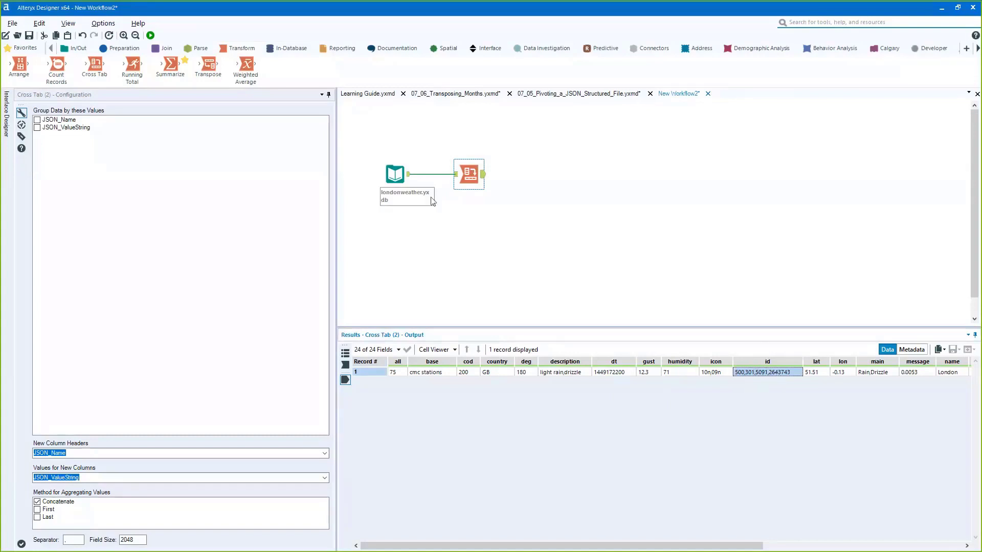
pyautogui.click(414, 181)
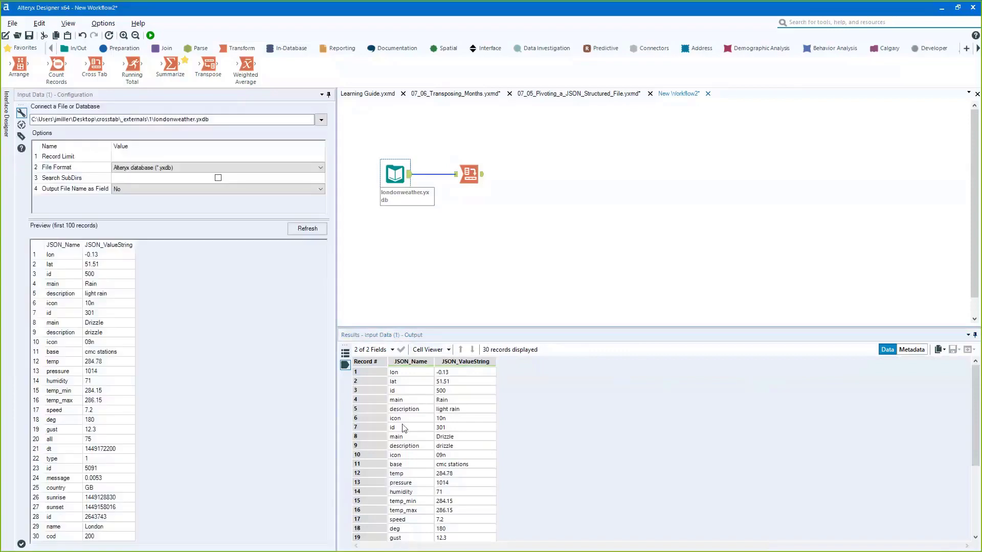
pyautogui.click(464, 391)
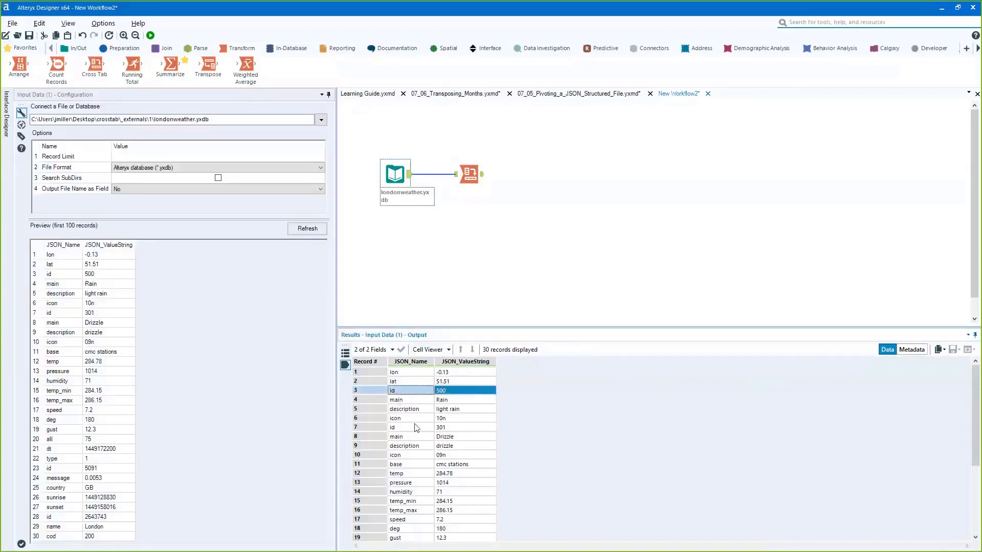
pyautogui.click(447, 428)
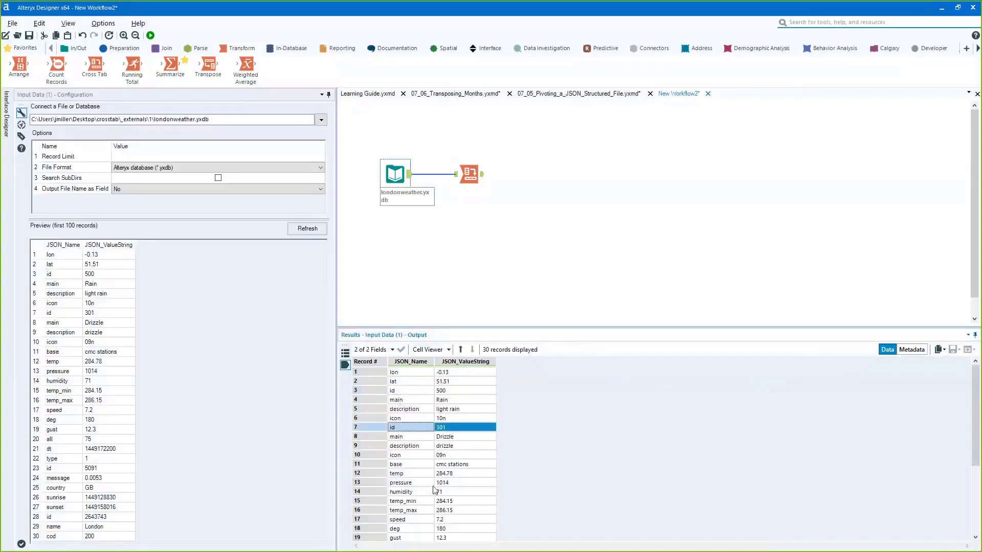
pyautogui.scroll(-3, 409, 499)
pyautogui.click(411, 493)
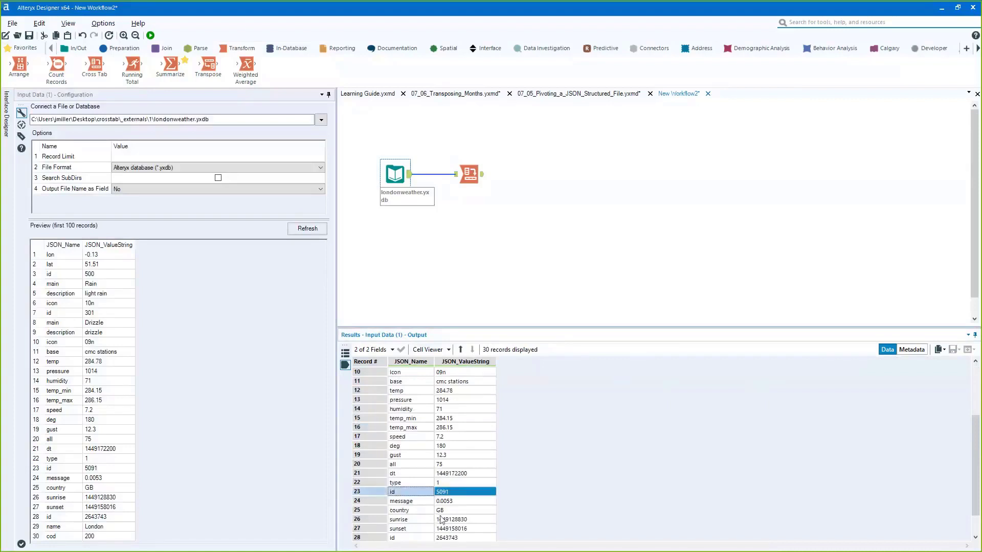
pyautogui.moveTo(416, 536); pyautogui.dragTo(444, 530)
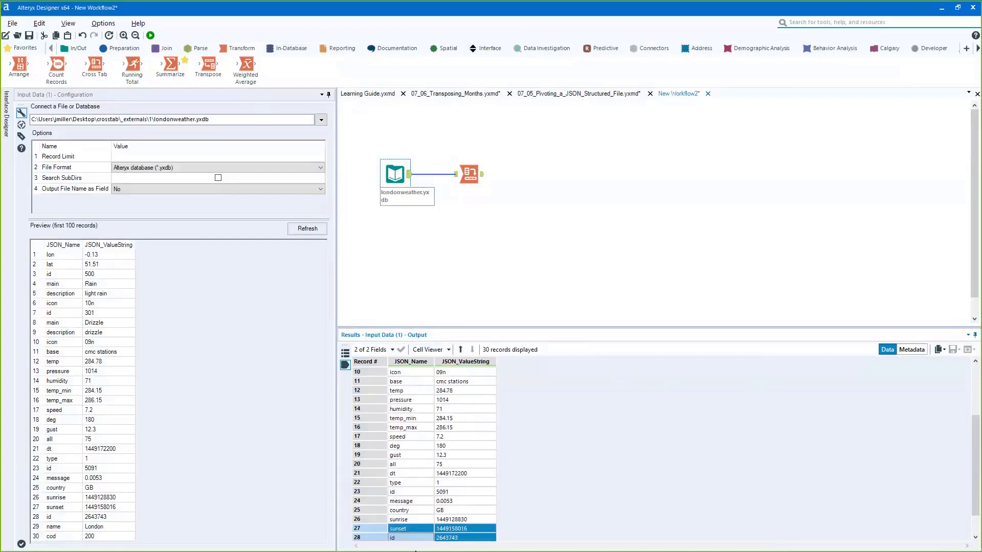
# - Change the Cross Tab's aggregation method from Concatenate to First
pyautogui.click(469, 174)
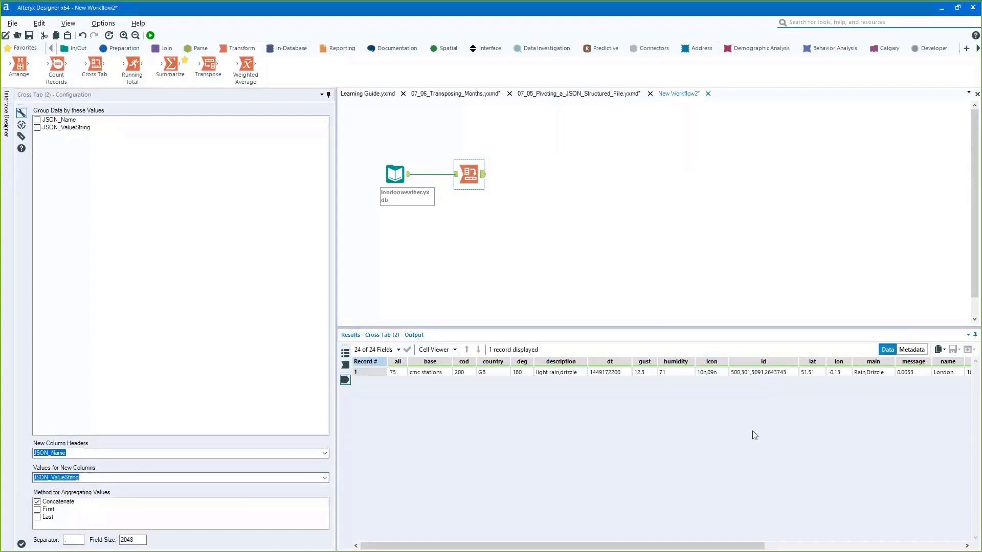
pyautogui.click(65, 504)
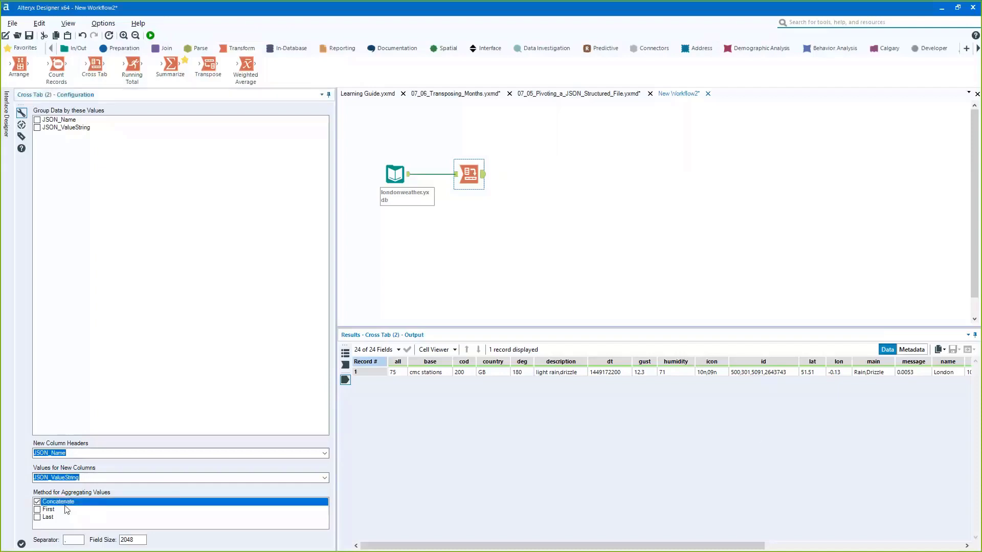
pyautogui.click(69, 503)
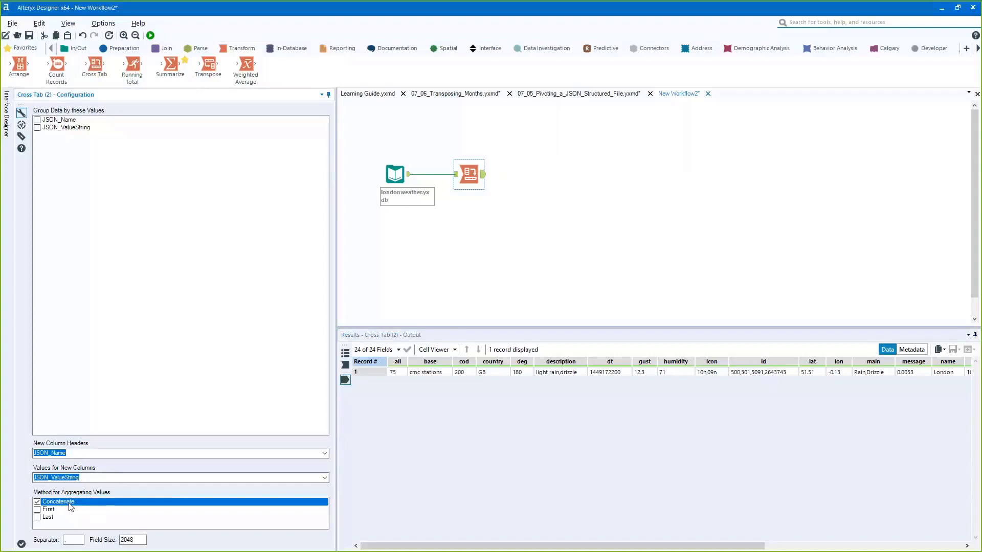
pyautogui.click(60, 504)
pyautogui.click(49, 510)
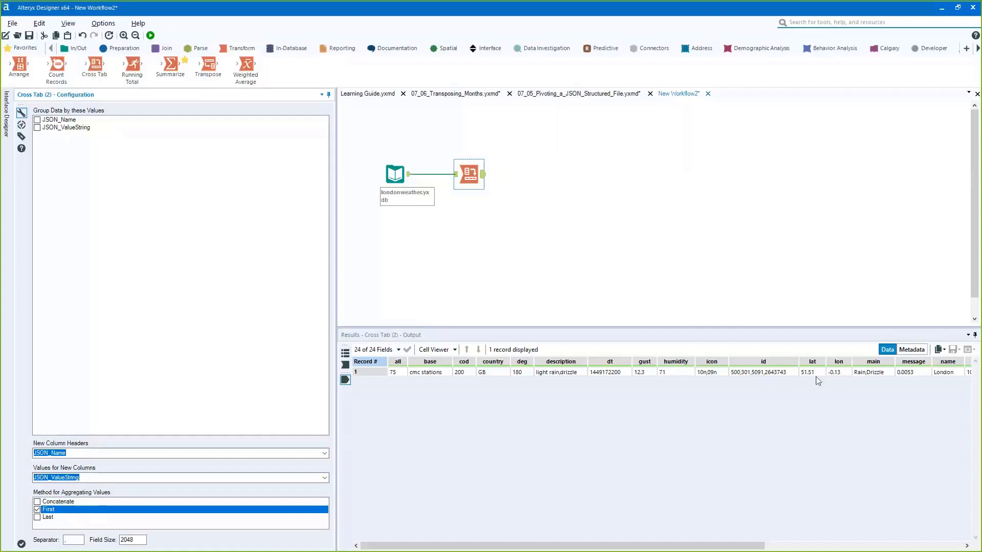
# - Run the workflow with the First aggregation method and inspect the id and description values in the Cross Tab output
pyautogui.click(737, 377)
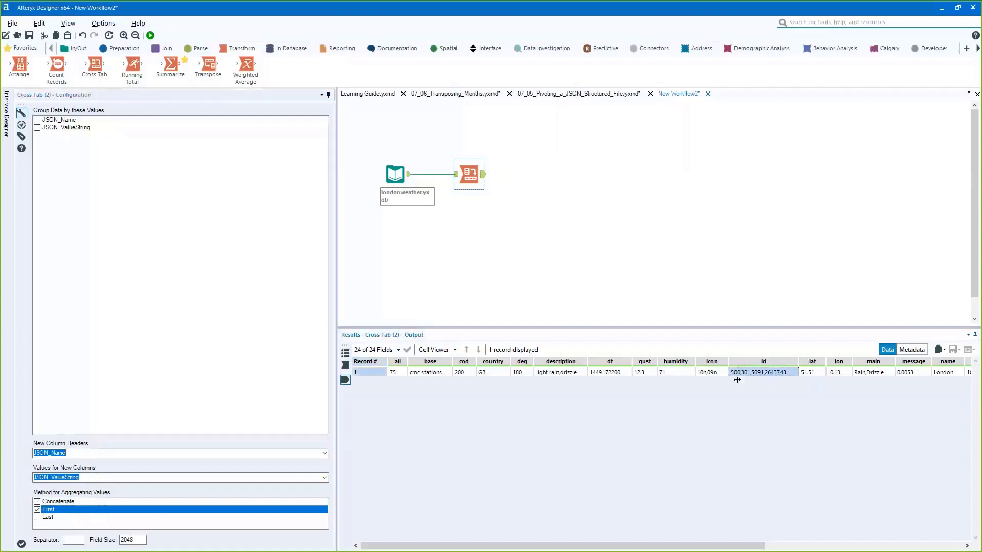
pyautogui.hotkey('ctrl', 'r')
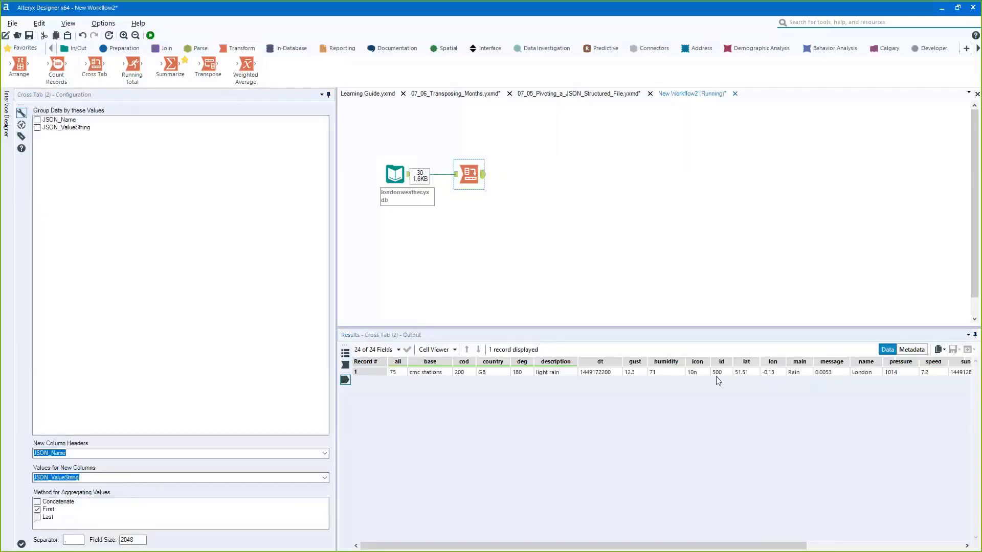
pyautogui.click(716, 375)
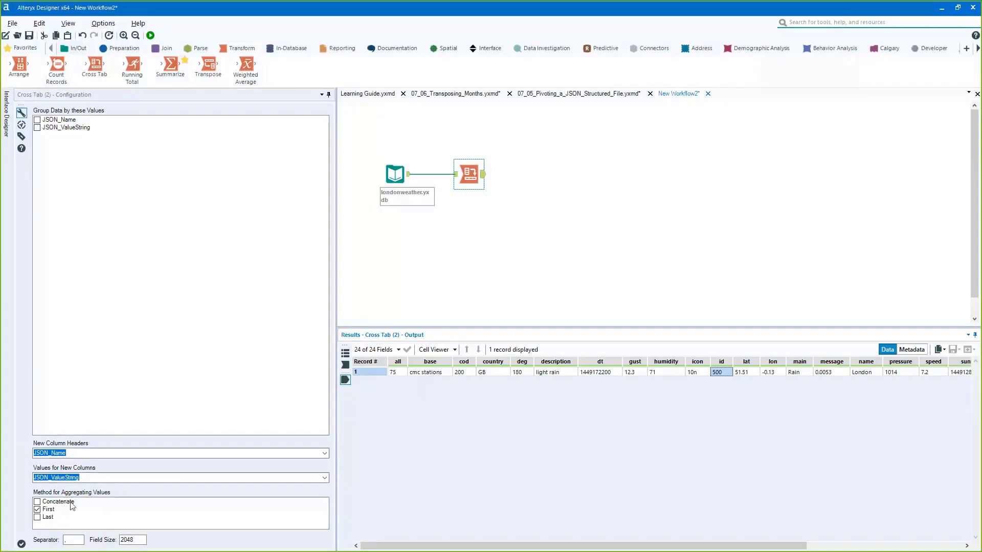
pyautogui.moveTo(549, 372); pyautogui.dragTo(696, 372)
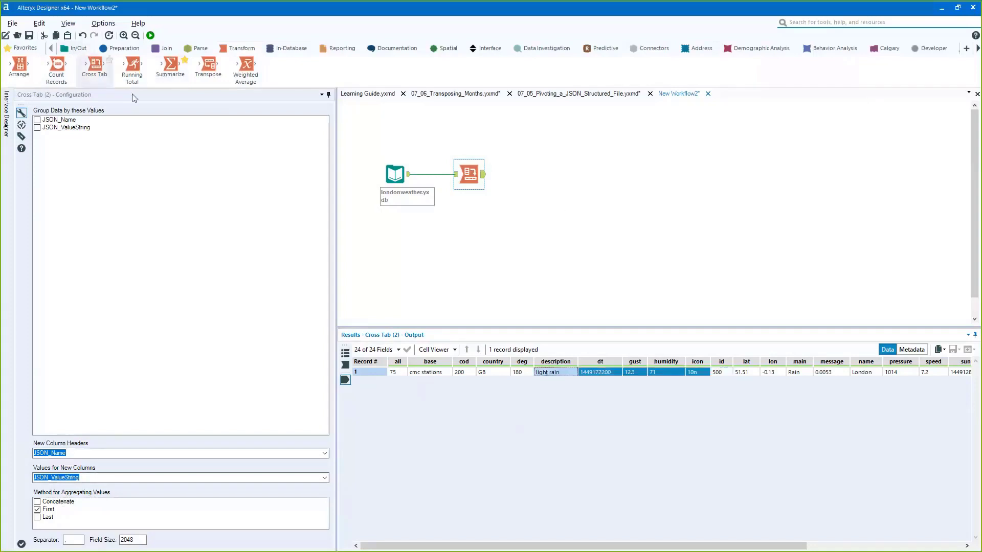
# - Place a Text Input tool below the londonweather.yxdb input and enter a in the first column of three rows
pyautogui.click(66, 47)
pyautogui.moveTo(246, 66); pyautogui.dragTo(411, 246)
pyautogui.click(56, 131)
pyautogui.write('a')
pyautogui.click(57, 141)
pyautogui.write('a')
pyautogui.click(57, 150)
pyautogui.write('a')
# - Name the Text Input columns Name and Value, and enter 1, 2 and 3 in the Value column
pyautogui.doubleClick(51, 119)
pyautogui.write('Name')
pyautogui.doubleClick(74, 121)
pyautogui.write('Val')
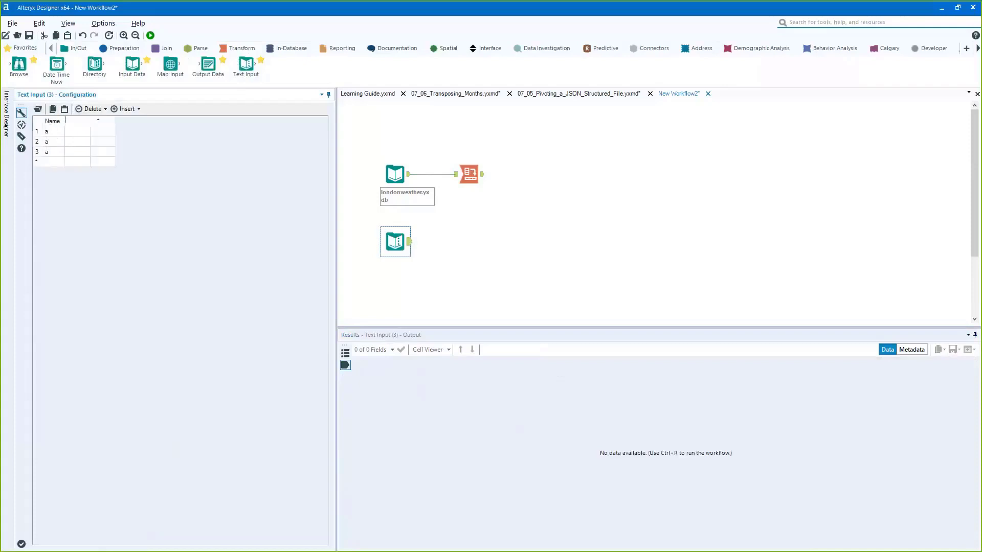
pyautogui.write('ue')
pyautogui.click(83, 134)
pyautogui.write('1')
pyautogui.press('Return')
pyautogui.write('2')
pyautogui.press('Return')
pyautogui.write('3')
# - Connect a second Cross Tab tool to the Text Input and line both tools up below the londonweather.yxdb branch
pyautogui.moveTo(379, 236); pyautogui.dragTo(336, 254)
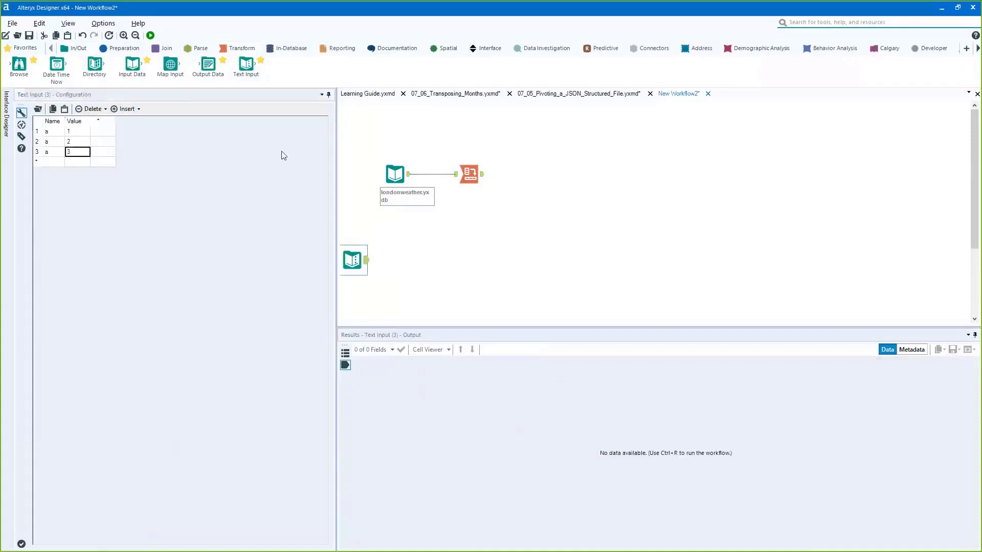
pyautogui.click(235, 49)
pyautogui.moveTo(94, 65); pyautogui.dragTo(420, 259)
pyautogui.moveTo(357, 260); pyautogui.dragTo(375, 236)
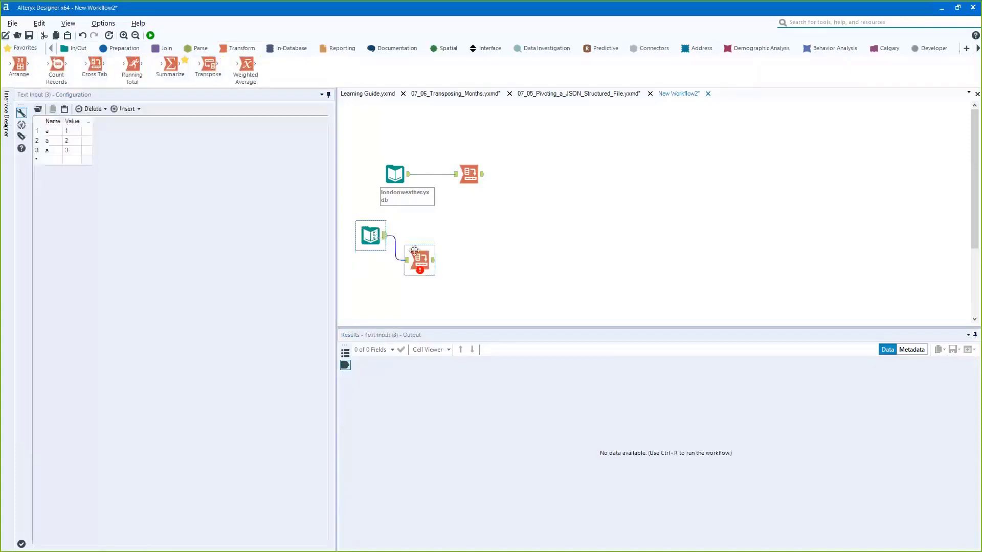
pyautogui.moveTo(420, 260); pyautogui.dragTo(438, 236)
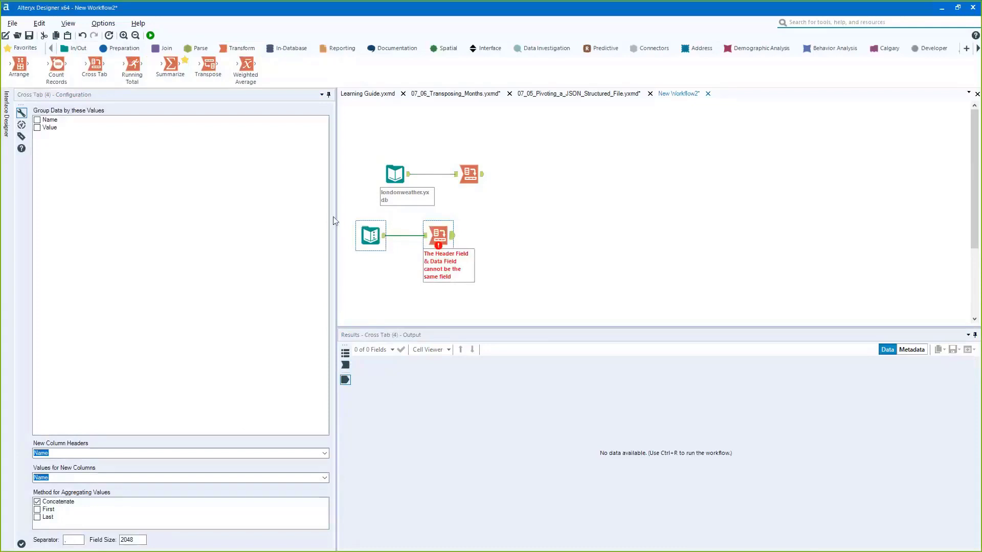
# - Set the second Cross Tab's values for new columns to the Value field
pyautogui.click(324, 478)
pyautogui.click(196, 493)
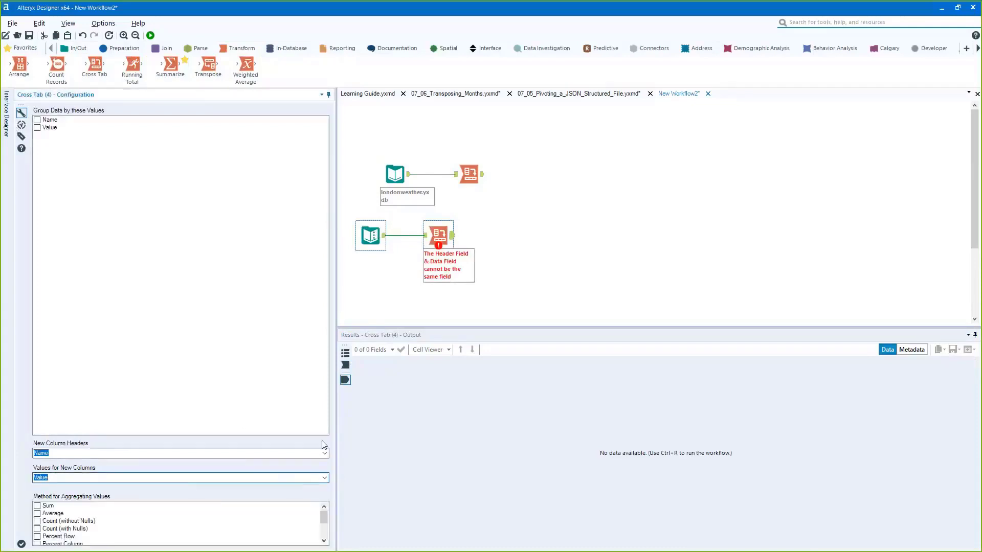
pyautogui.click(67, 480)
# - Move the Text Input tool closer to its Cross Tab and review the entries in its Name column
pyautogui.click(380, 238)
pyautogui.moveTo(382, 242); pyautogui.dragTo(400, 241)
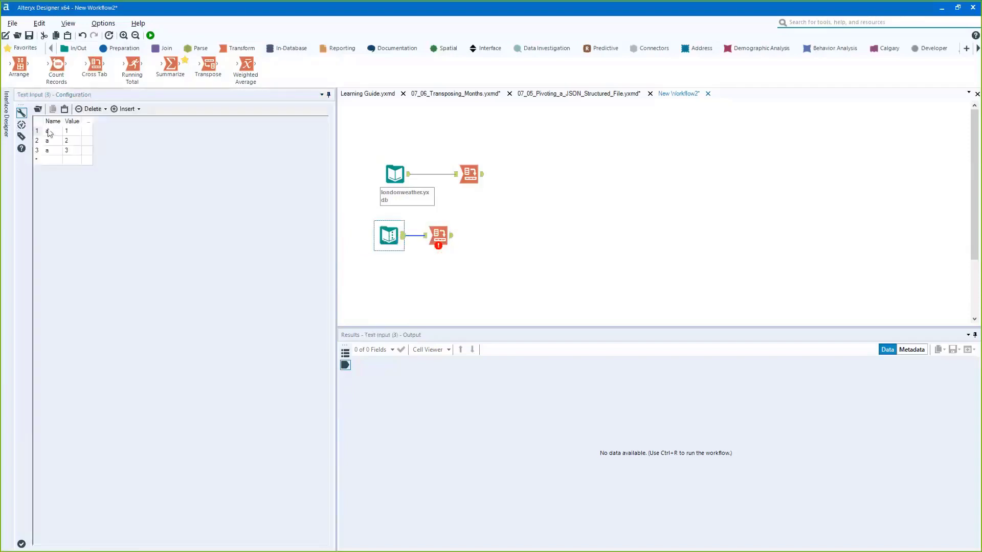
pyautogui.click(50, 141)
pyautogui.moveTo(49, 147); pyautogui.dragTo(49, 153)
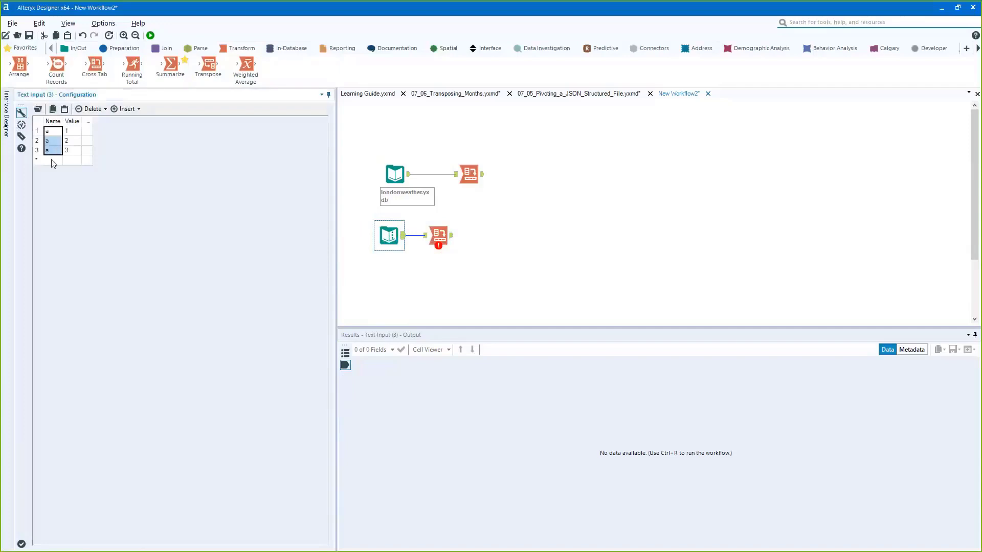
# - Set the second Cross Tab's aggregation method to Sum and run the workflow
pyautogui.click(439, 231)
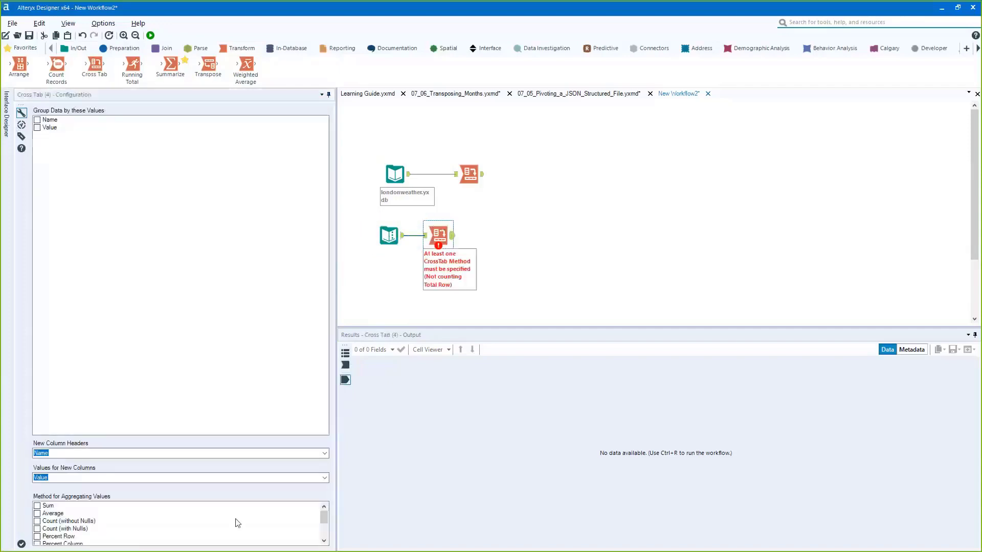
pyautogui.click(37, 506)
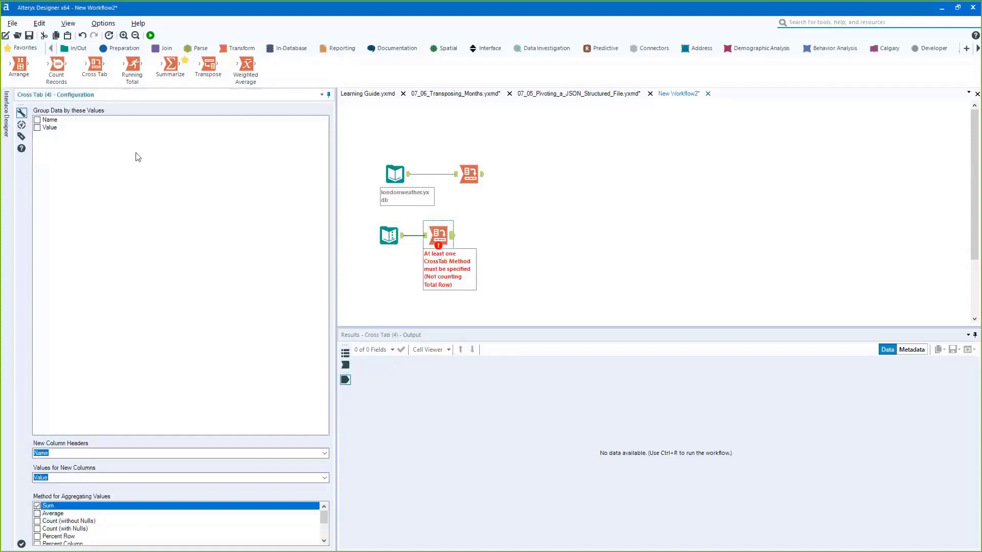
pyautogui.click(151, 34)
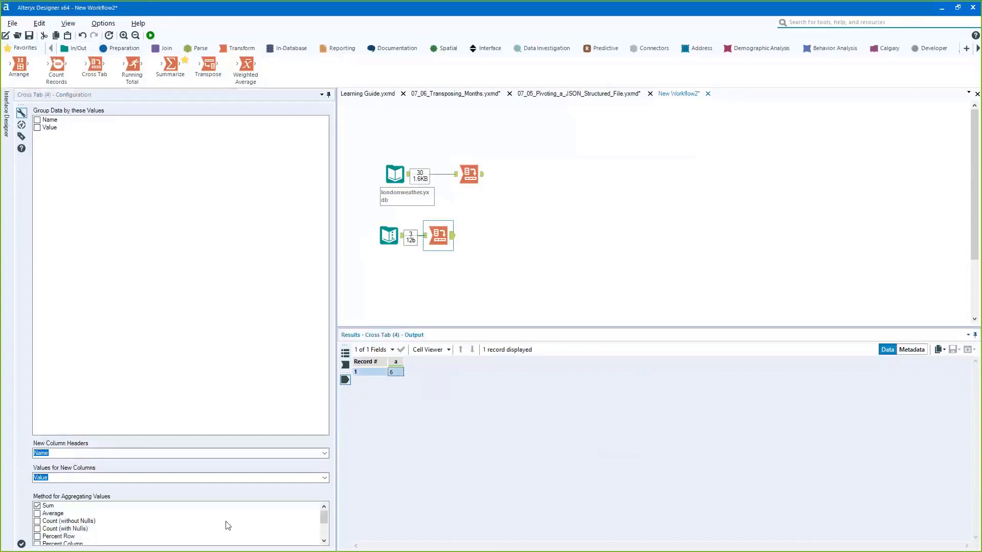
# - Replace the Sum aggregation with Total Column and Total Row, run the workflow and inspect the second Cross Tab's output
pyautogui.click(42, 507)
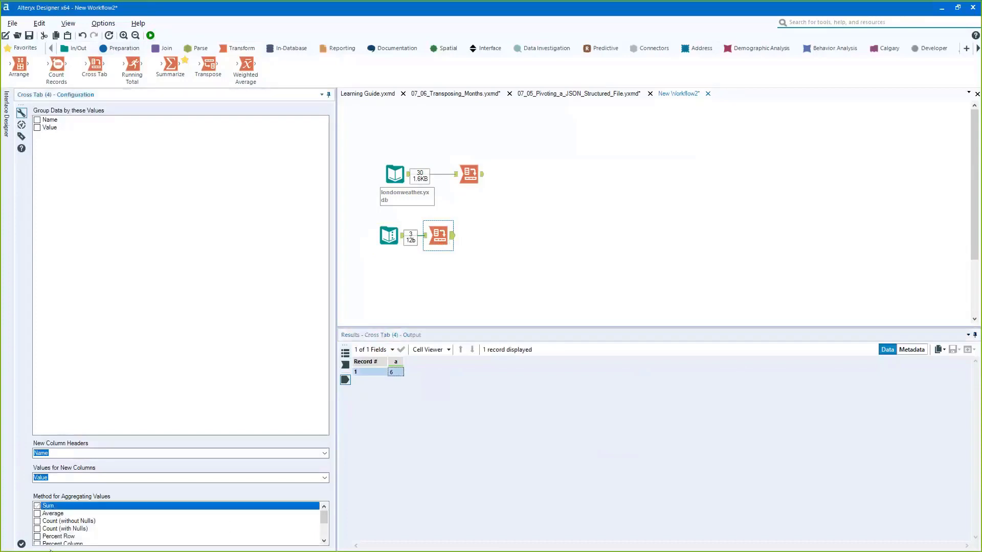
pyautogui.click(37, 529)
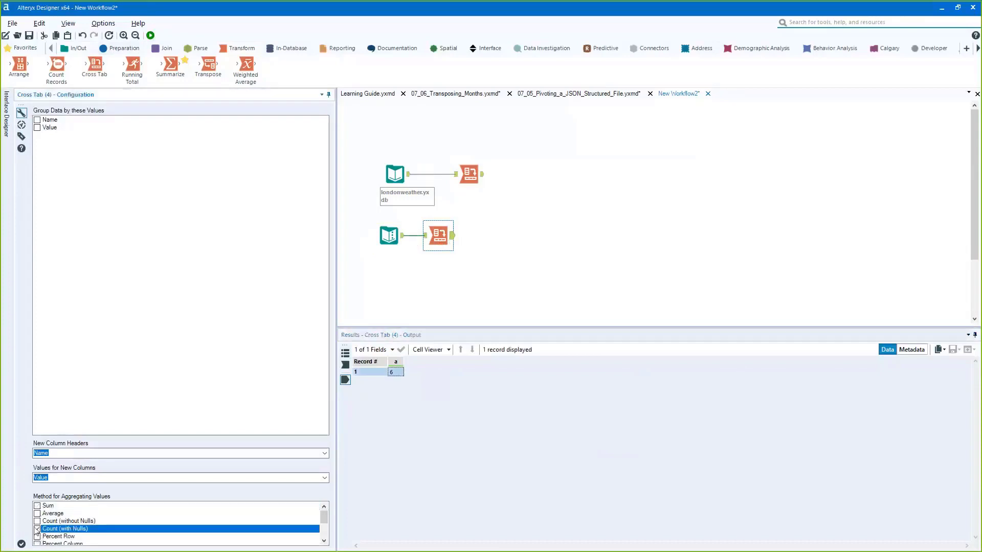
pyautogui.scroll(-2, 41, 532)
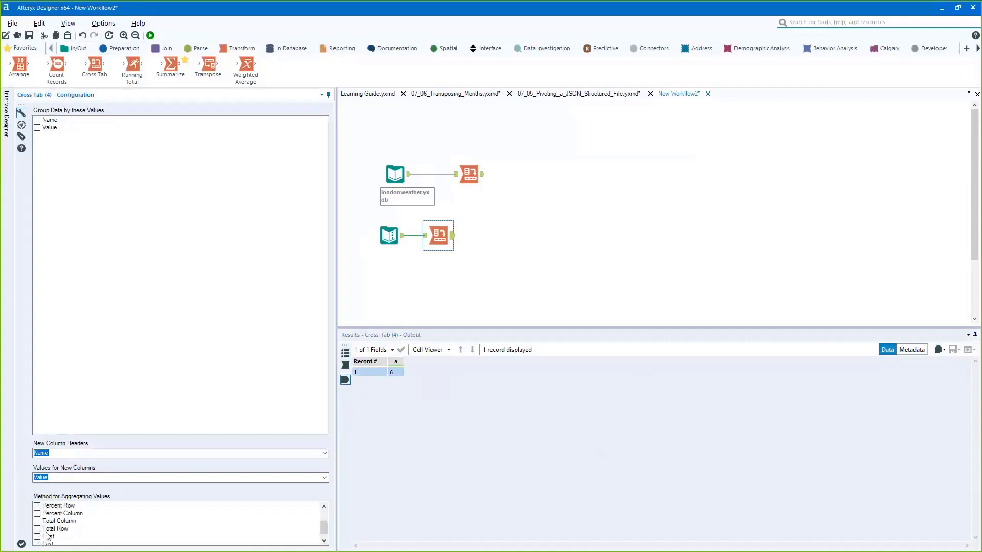
pyautogui.click(37, 528)
pyautogui.click(37, 521)
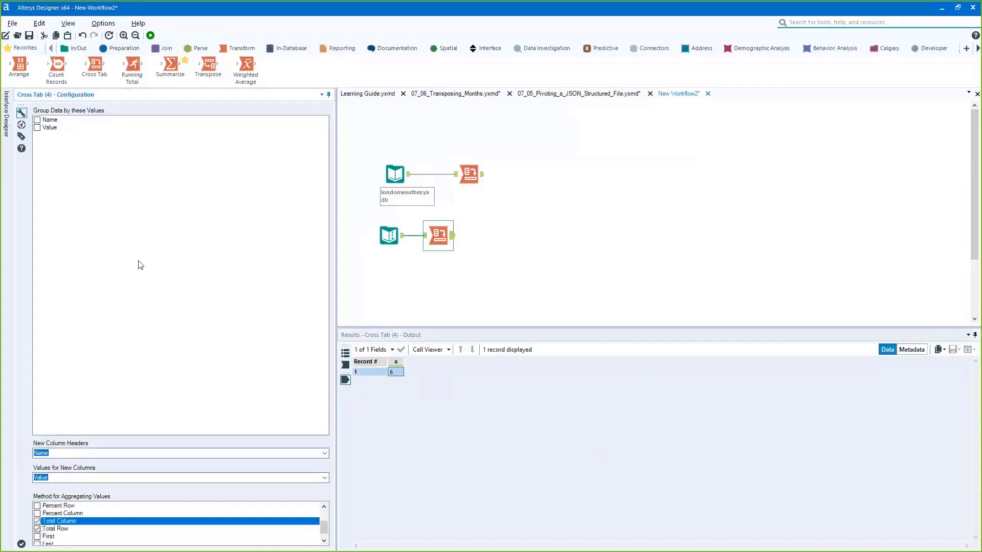
pyautogui.click(151, 35)
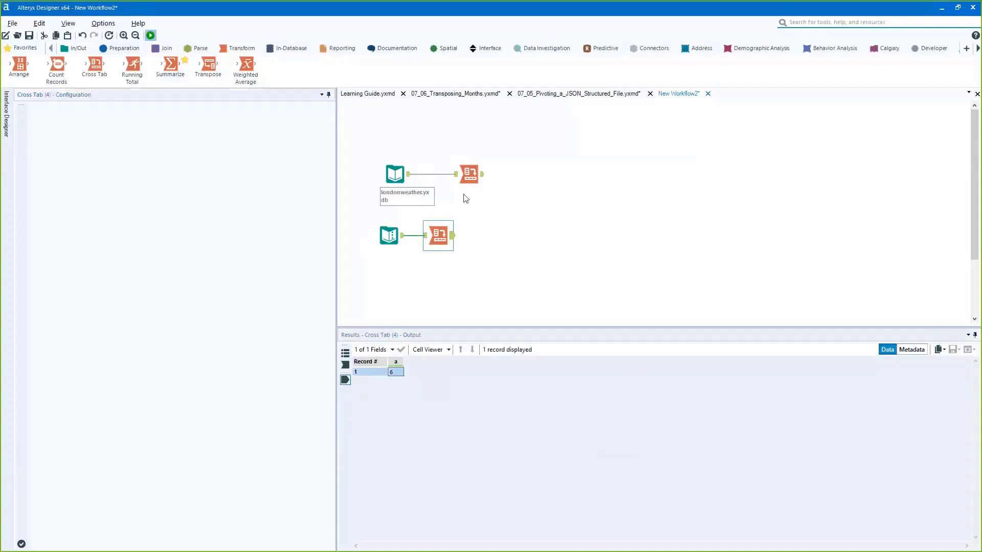
pyautogui.click(455, 233)
pyautogui.click(387, 373)
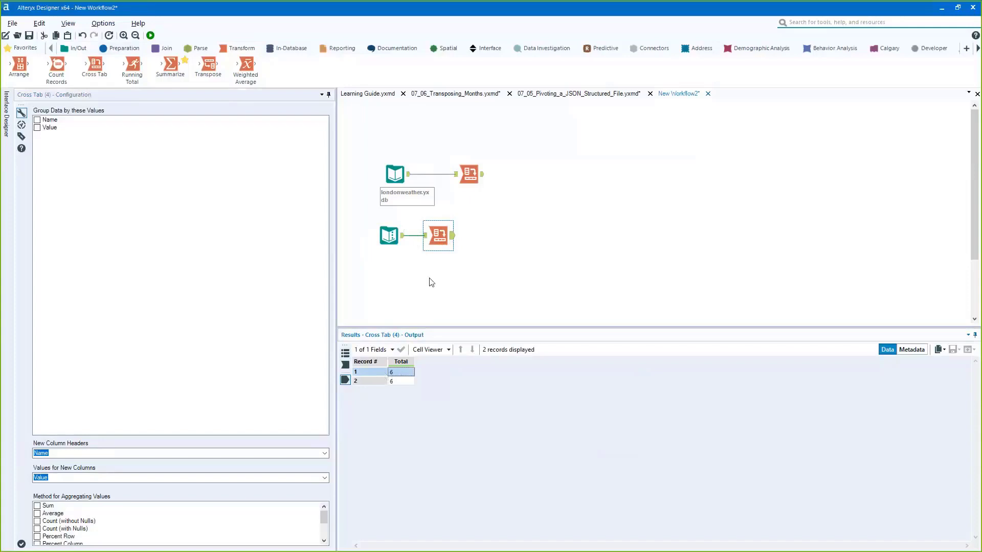
# - Delete the Text Input and its Cross Tab from the canvas, and return to the londonweather.yxdb Cross Tab
pyautogui.moveTo(435, 239); pyautogui.dragTo(448, 239)
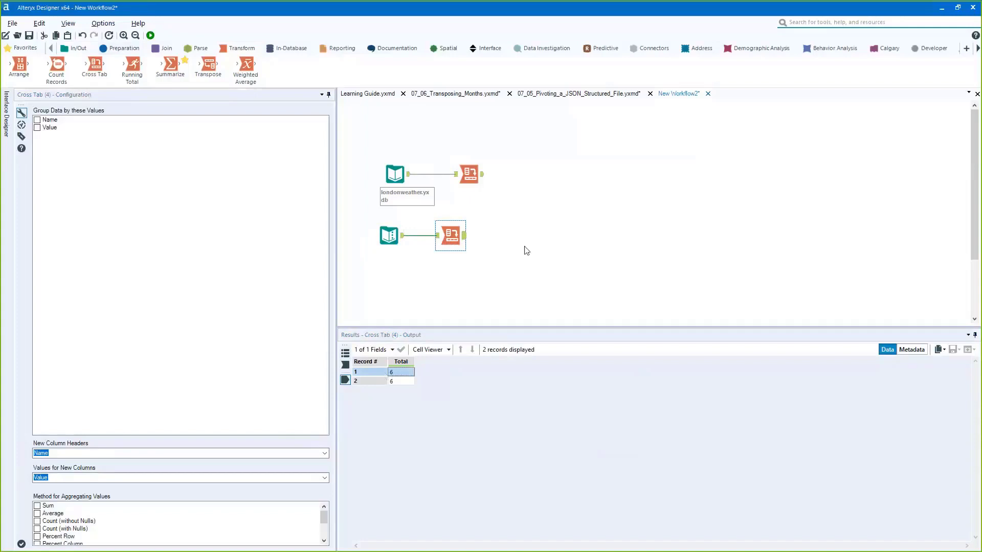
pyautogui.moveTo(501, 269); pyautogui.dragTo(351, 228)
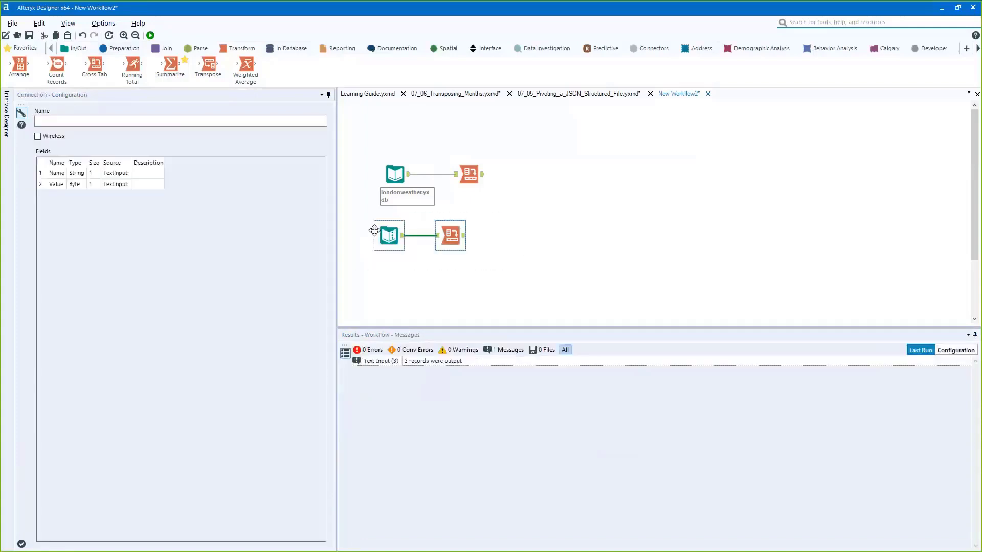
pyautogui.press('Delete')
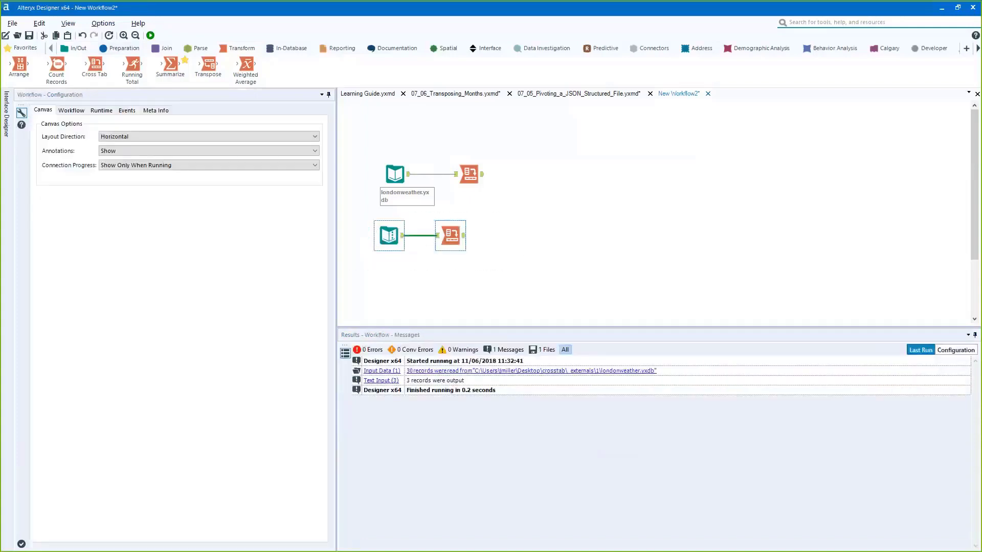
pyautogui.click(469, 174)
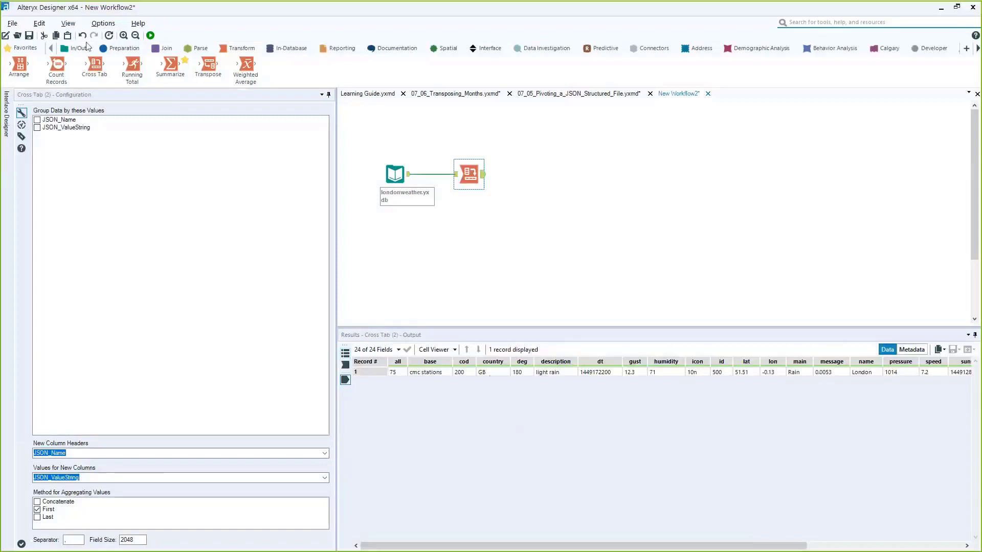
# - Create a new workflow with PetStoreMonthlySales.yxdb as input data and a Browse tool attached, and run it
pyautogui.click(6, 35)
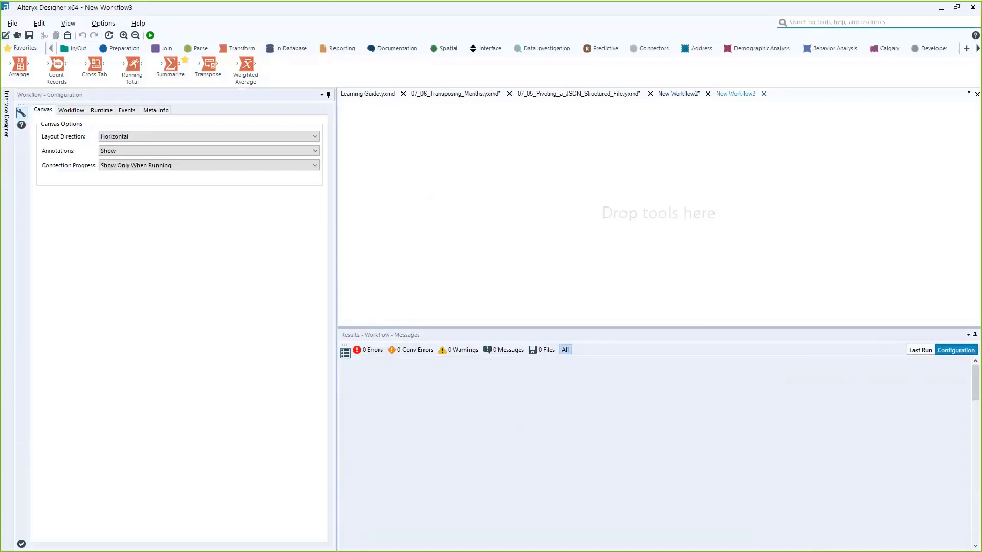
pyautogui.moveTo(440, 193); pyautogui.dragTo(434, 192)
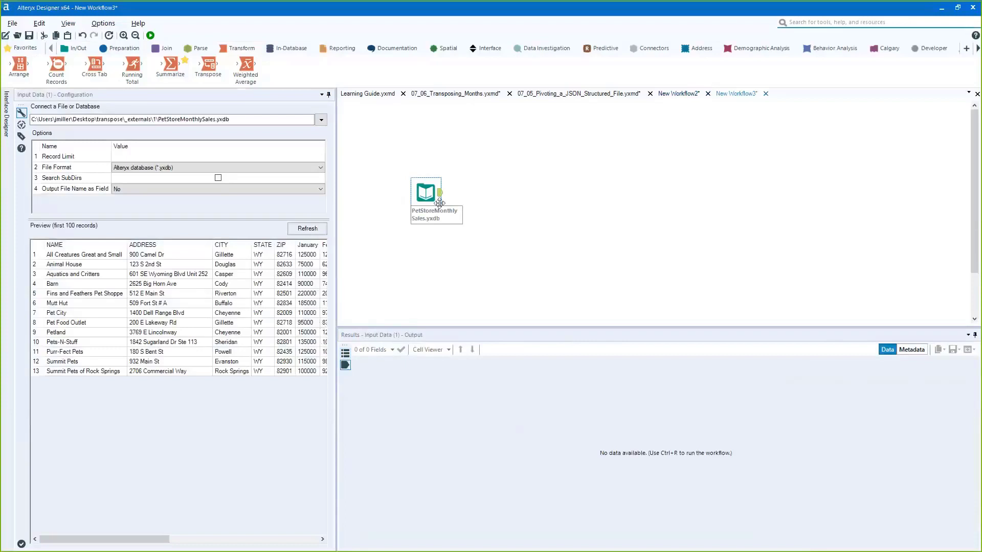
pyautogui.hotkey('ctrl', 'shift', 'b')
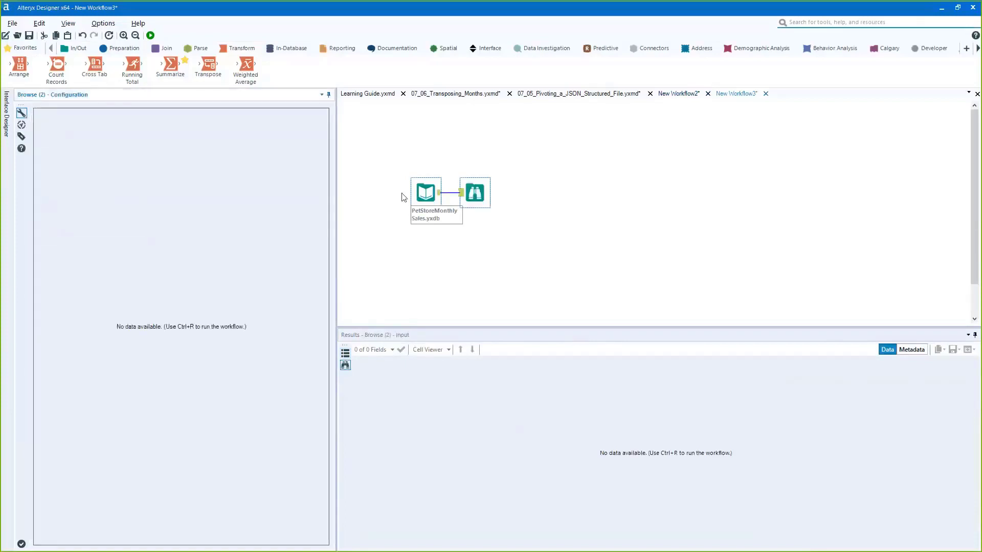
pyautogui.hotkey('ctrl', 'r')
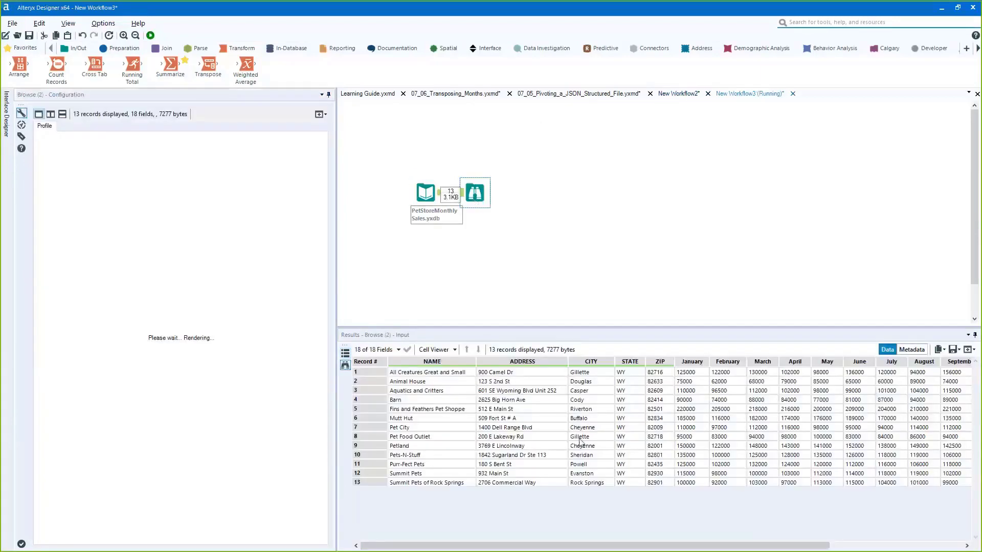
# - Examine the monthly sales columns from January onward and the Total column in the Browse results
pyautogui.click(692, 361)
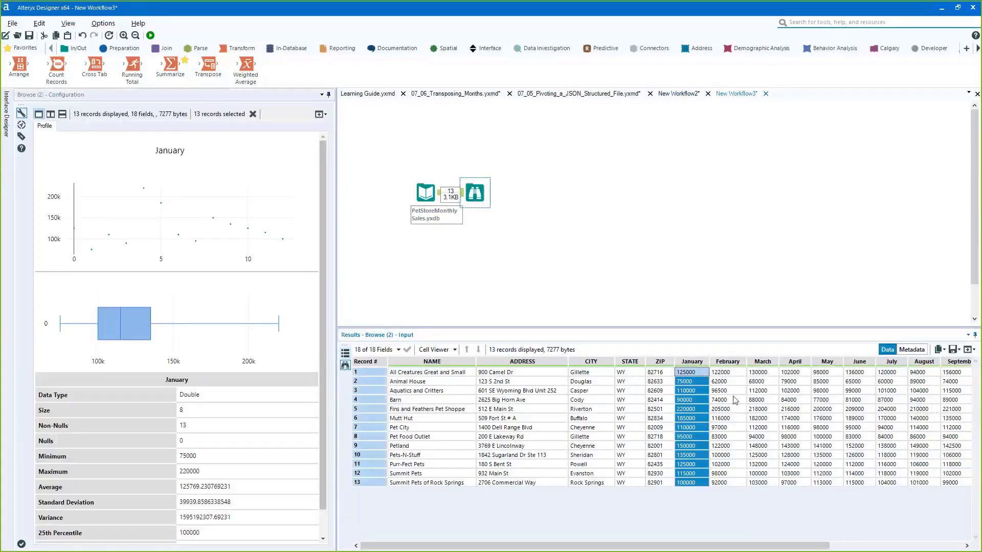
pyautogui.moveTo(724, 373); pyautogui.dragTo(724, 483)
pyautogui.moveTo(761, 372); pyautogui.dragTo(761, 436)
pyautogui.moveTo(792, 372); pyautogui.dragTo(810, 482)
pyautogui.moveTo(824, 372); pyautogui.dragTo(826, 483)
pyautogui.moveTo(856, 372); pyautogui.dragTo(857, 483)
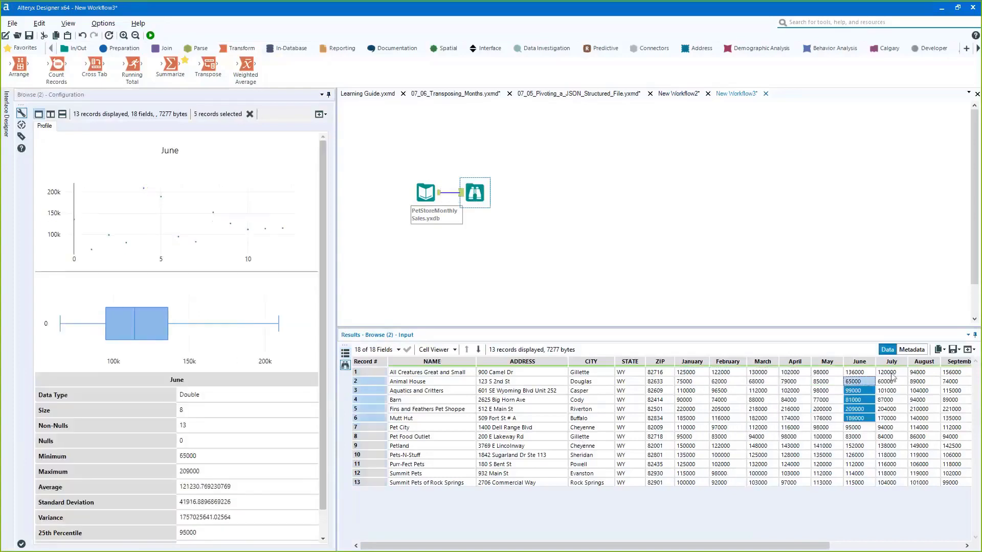
pyautogui.moveTo(890, 372); pyautogui.dragTo(903, 478)
pyautogui.moveTo(933, 390); pyautogui.dragTo(933, 427)
pyautogui.hscroll(5, 937, 479)
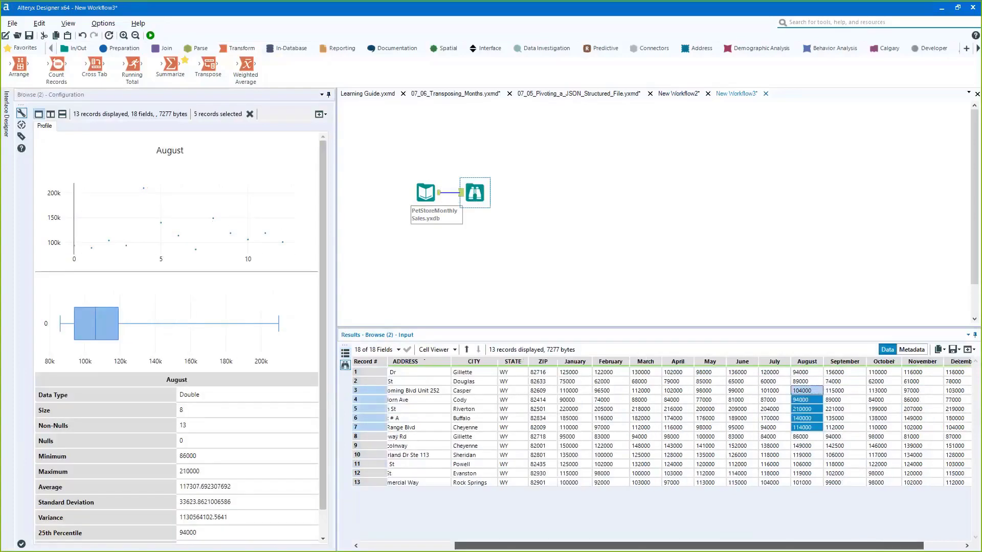
pyautogui.click(952, 372)
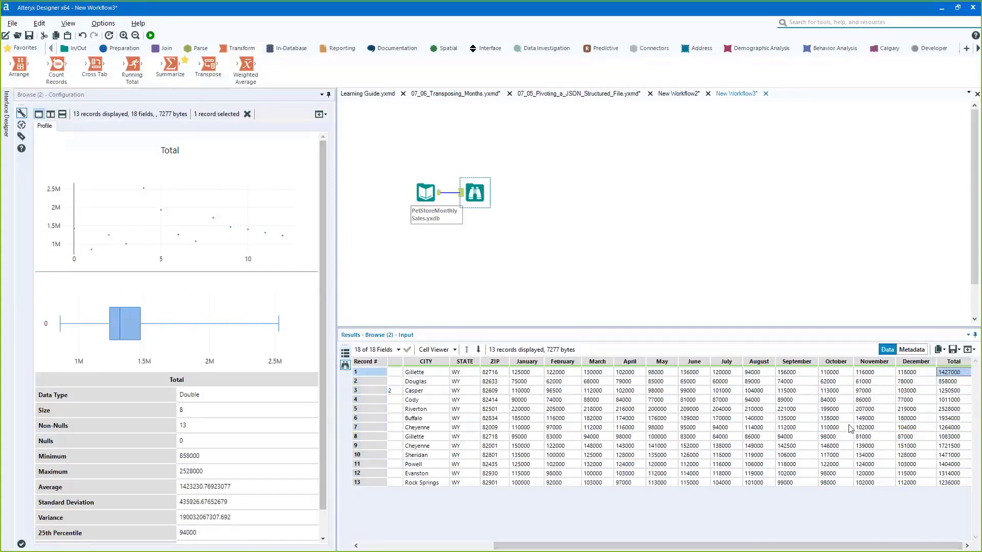
# - Move the Browse tool above the PetStoreMonthlySales.yxdb input to make room for another branch
pyautogui.moveTo(476, 192); pyautogui.dragTo(495, 138)
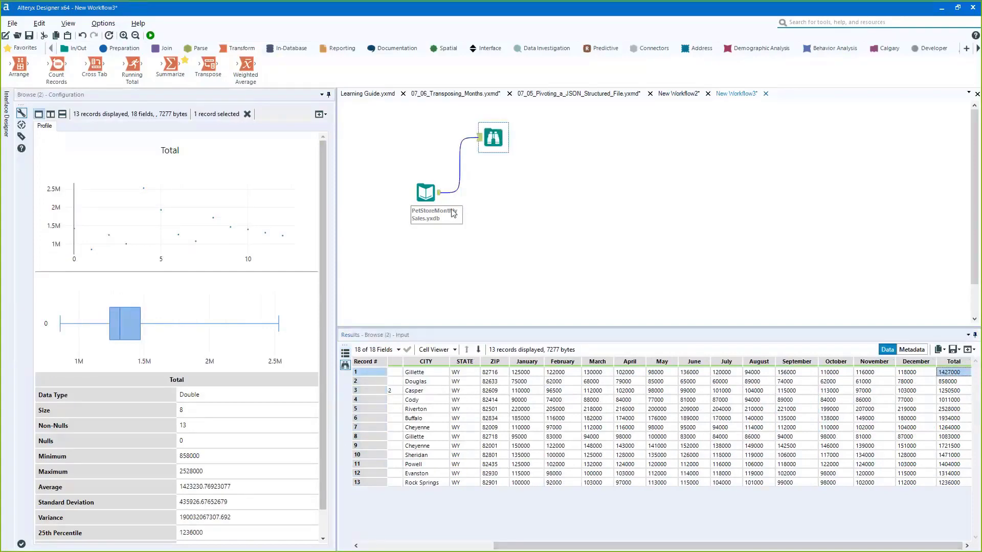
pyautogui.moveTo(430, 195); pyautogui.dragTo(424, 202)
# - Add a Formula tool connected to the PetStoreMonthlySales.yxdb input and create a new output column named Total
pyautogui.click(121, 48)
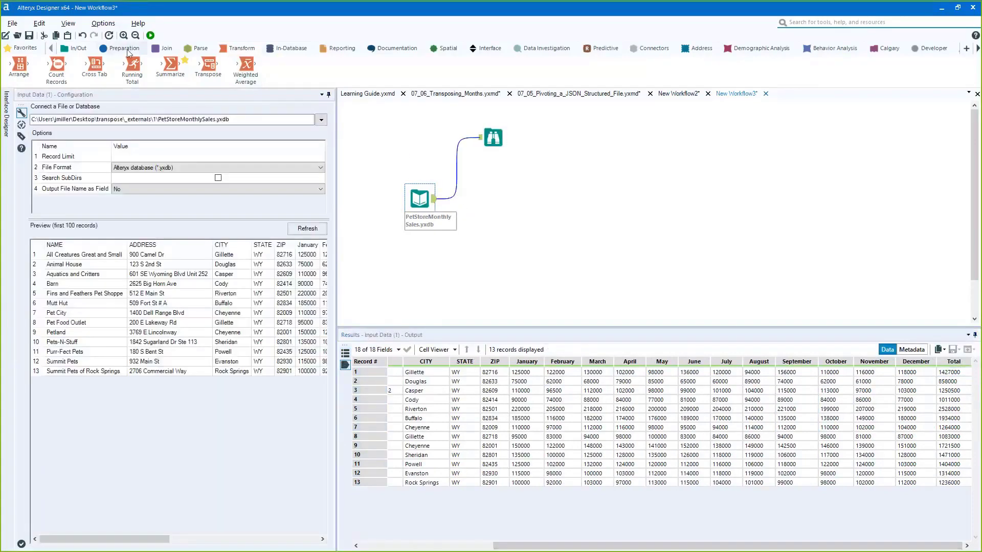
pyautogui.moveTo(207, 64); pyautogui.dragTo(581, 164)
pyautogui.click(112, 119)
pyautogui.click(117, 129)
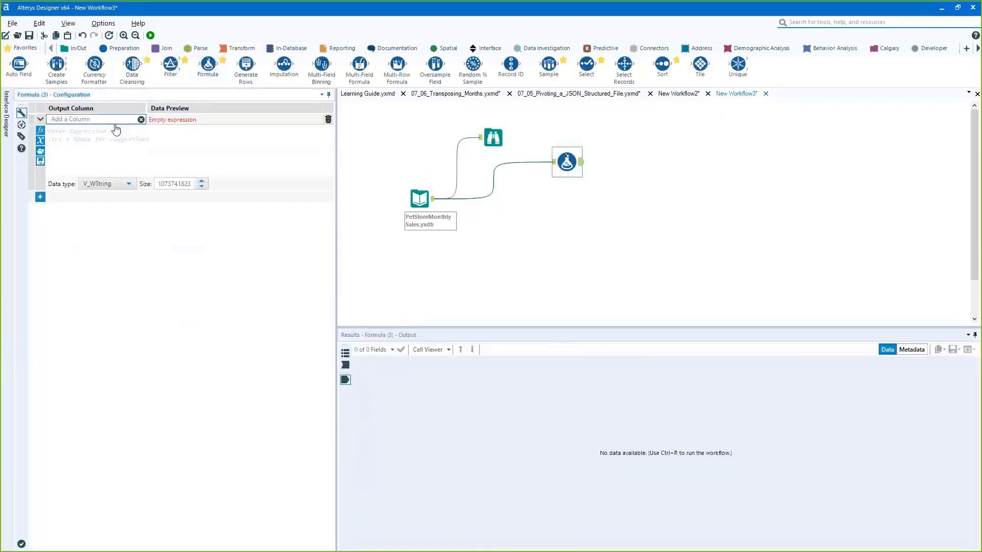
pyautogui.write('Total')
# - Enter the expression [January]+[February]+[March]+[April] for the Formula tool's Total column
pyautogui.click(109, 162)
pyautogui.write('[jan')
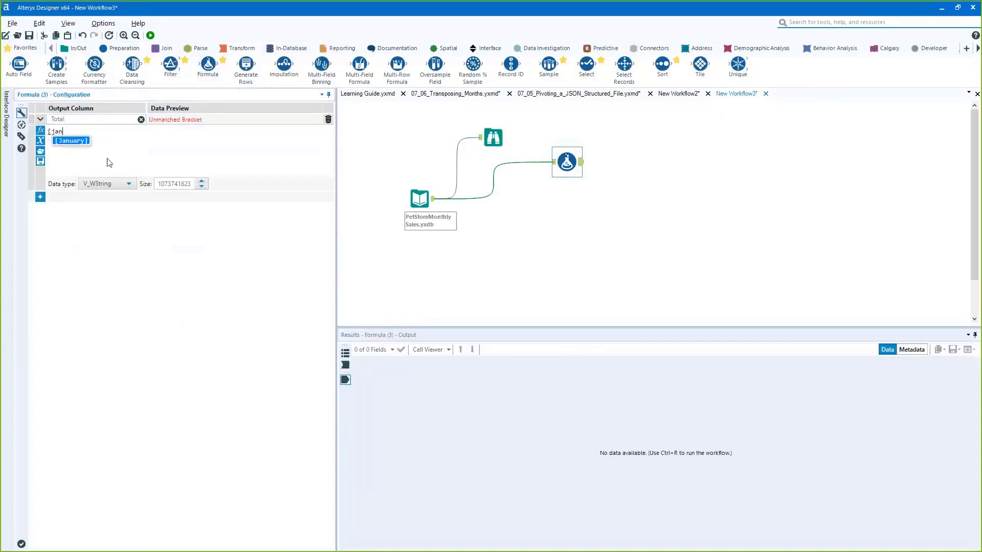
pyautogui.press('Return')
pyautogui.write('+[feb')
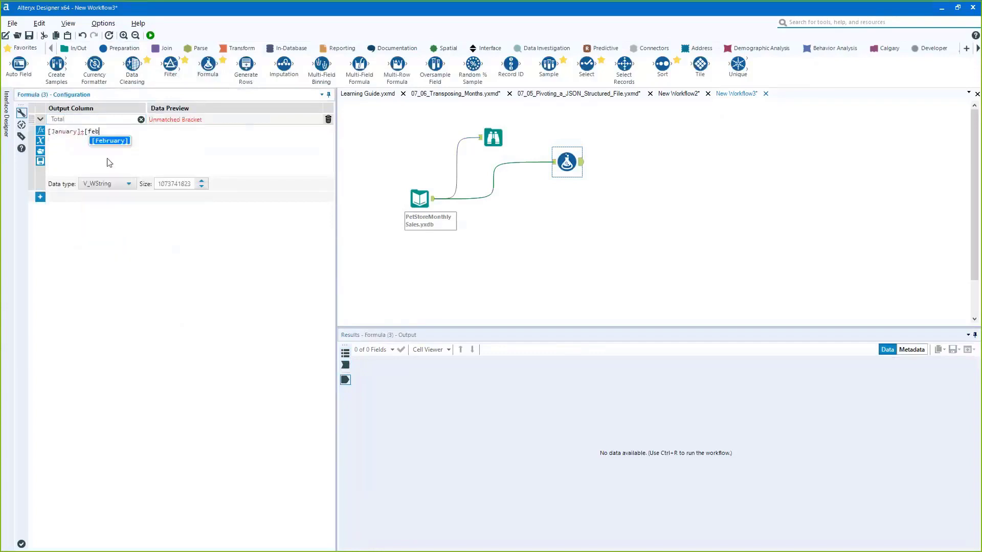
pyautogui.press('Return')
pyautogui.write('+n')
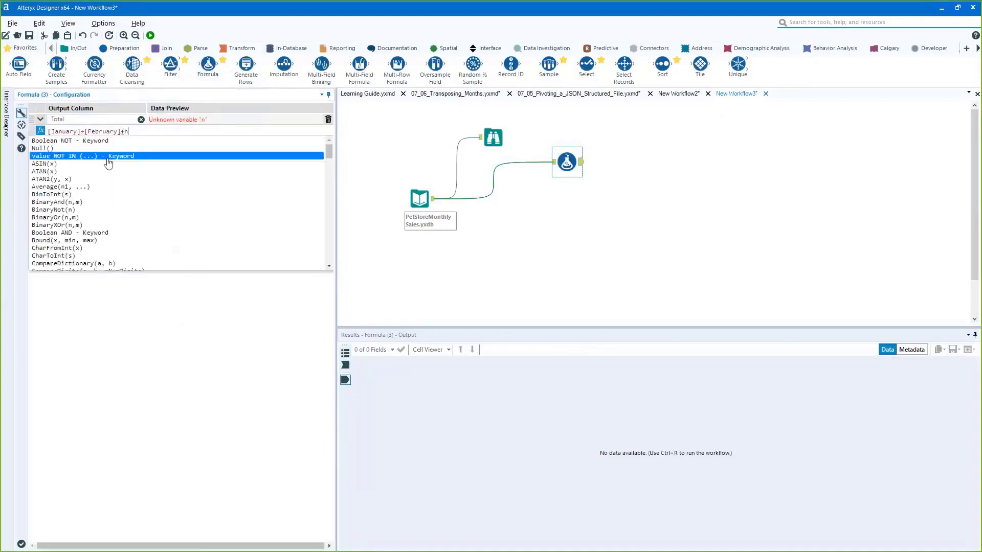
pyautogui.press('BackSpace')
pyautogui.write('[mar')
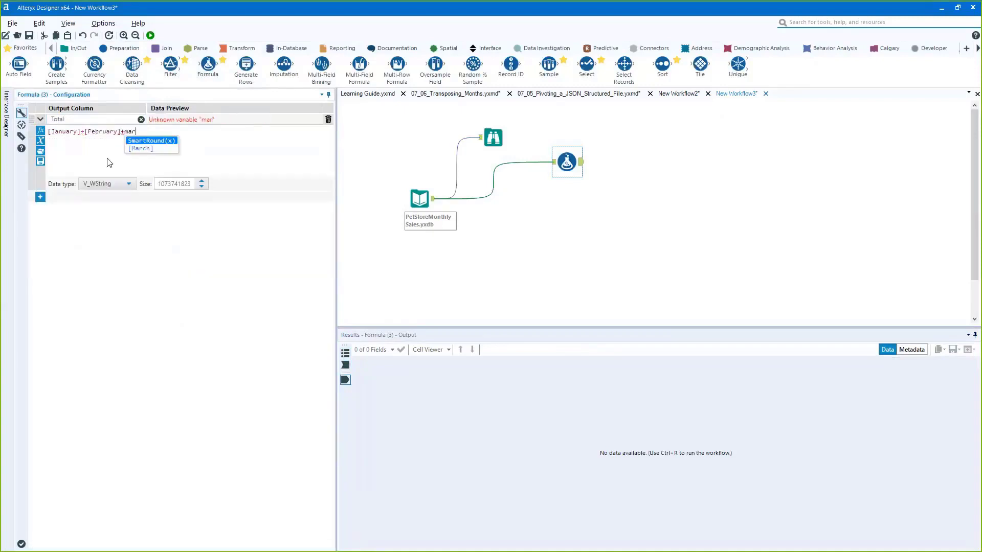
pyautogui.press('Return')
pyautogui.write('+[april')
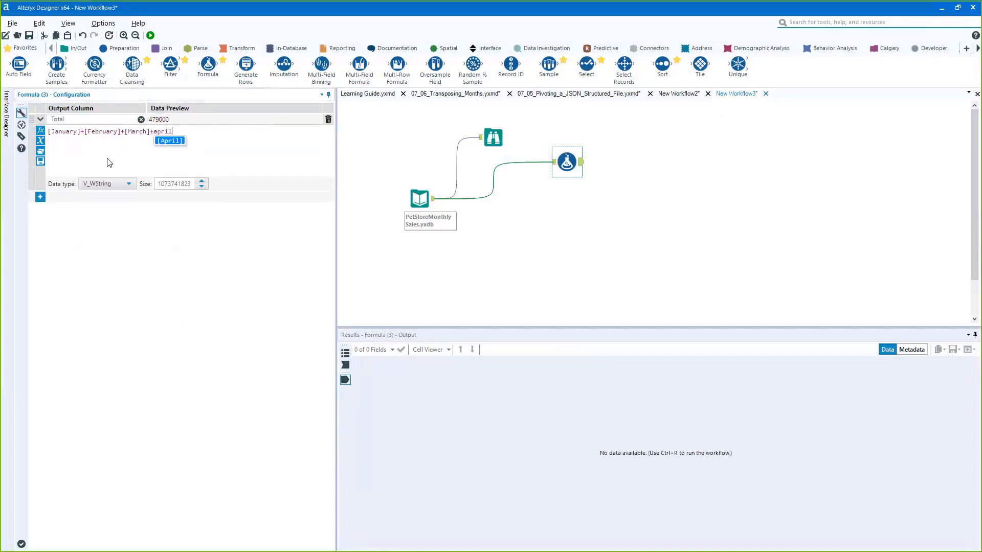
pyautogui.press('Return')
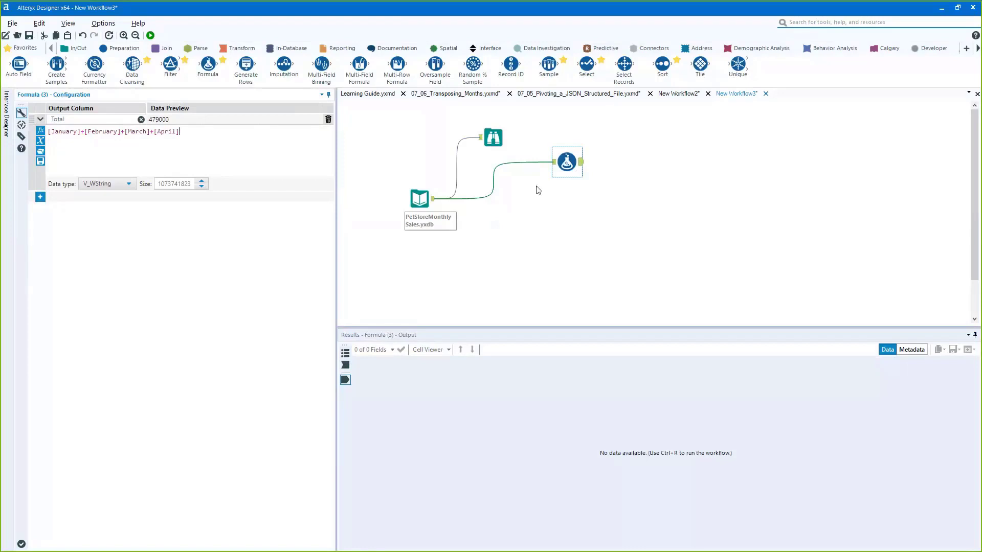
# - Set the data type of the Formula tool's Total column to Int32 and run the workflow
pyautogui.click(224, 135)
pyautogui.click(115, 184)
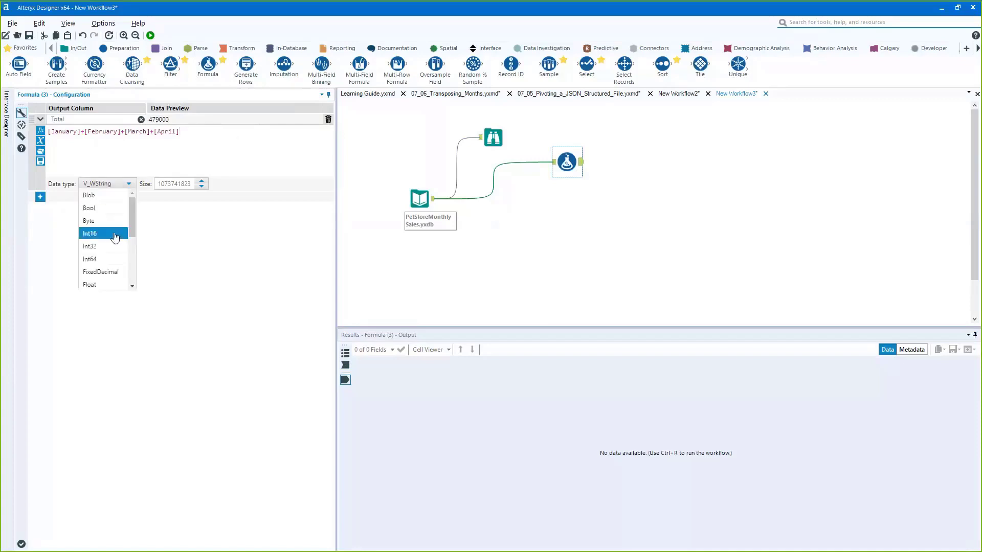
pyautogui.click(102, 247)
pyautogui.click(579, 233)
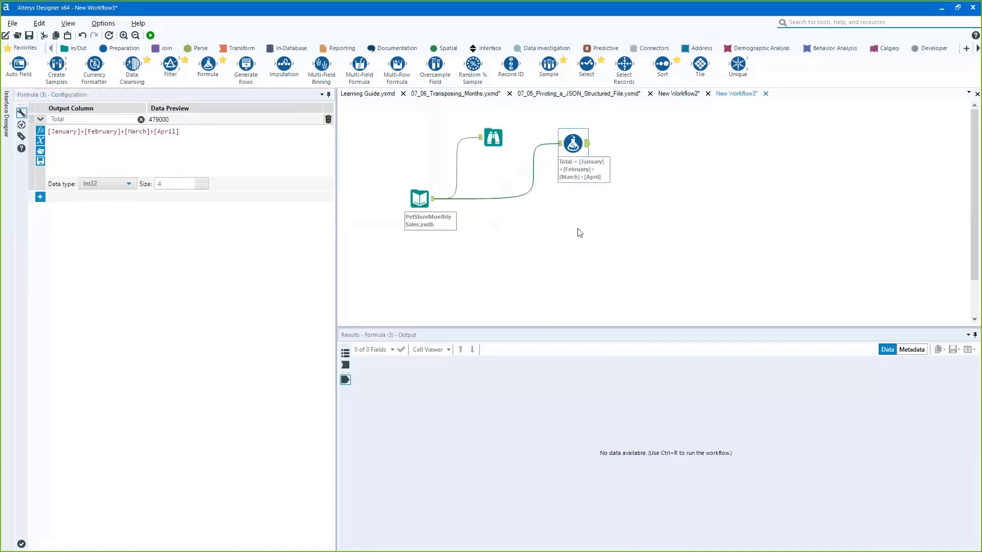
pyautogui.hotkey('ctrl', 'r')
# - Add a Transpose tool below the Formula tool, connected to the PetStoreMonthlySales.yxdb input
pyautogui.moveTo(419, 198); pyautogui.dragTo(419, 210)
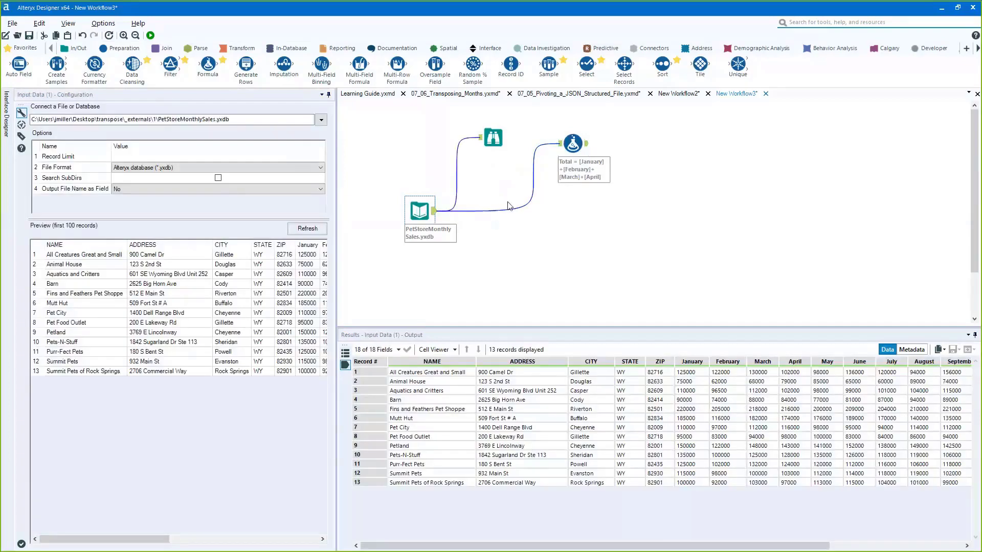
pyautogui.click(230, 50)
pyautogui.moveTo(208, 65); pyautogui.dragTo(510, 256)
# - Examine the input data's store columns from NAME to ZIP, its January to December columns and the Total column
pyautogui.click(431, 214)
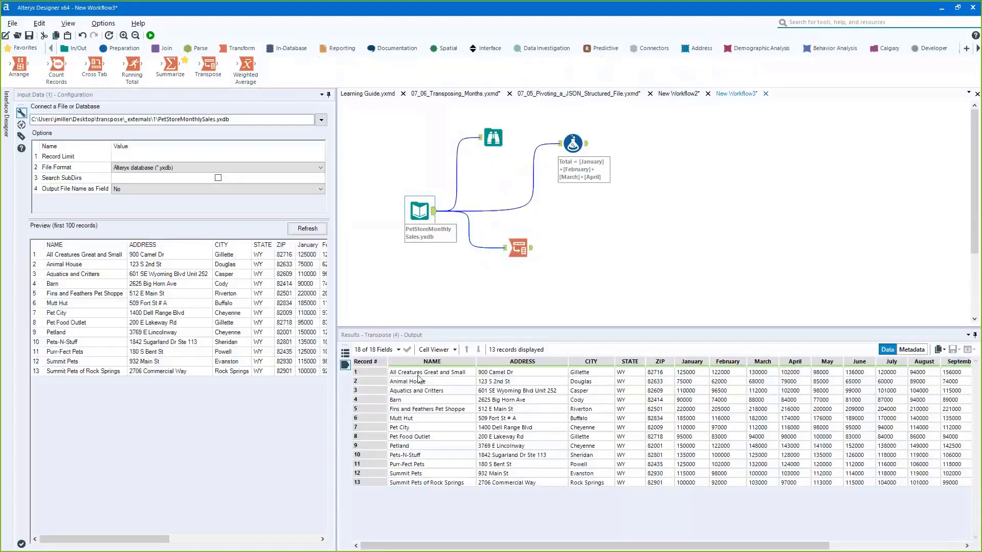
pyautogui.moveTo(439, 374); pyautogui.dragTo(379, 362)
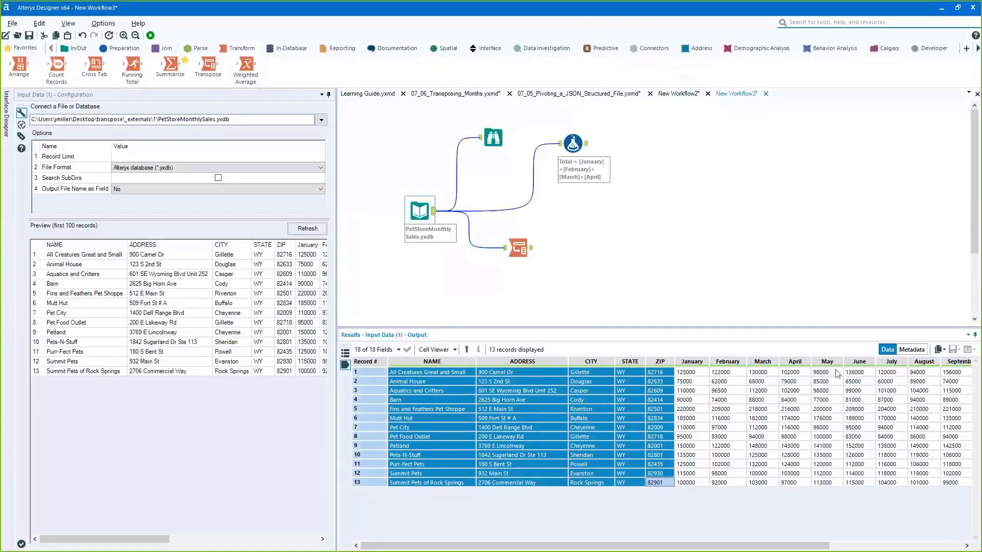
pyautogui.moveTo(692, 375); pyautogui.dragTo(917, 512)
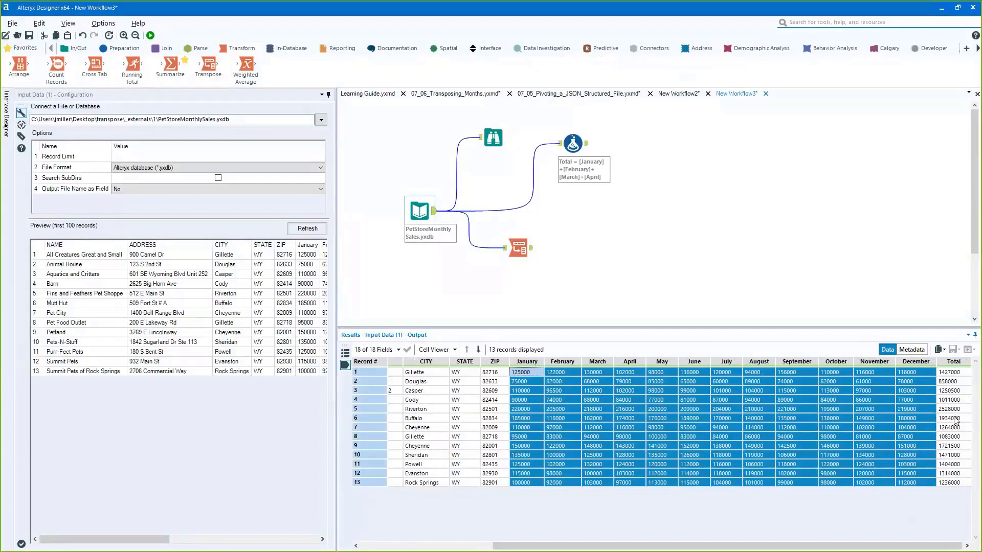
pyautogui.moveTo(954, 372); pyautogui.dragTo(957, 445)
pyautogui.moveTo(823, 547); pyautogui.dragTo(745, 550)
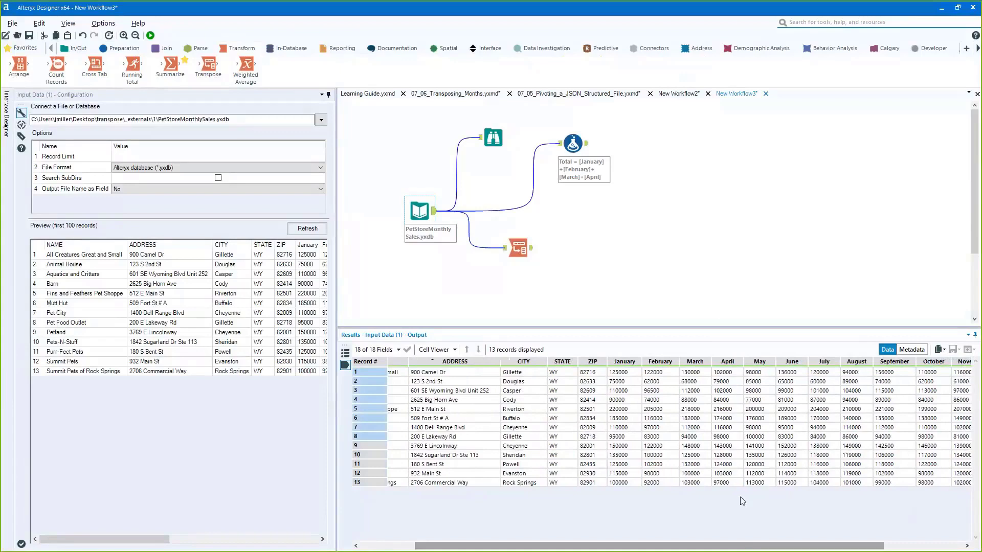
pyautogui.moveTo(618, 373); pyautogui.dragTo(918, 483)
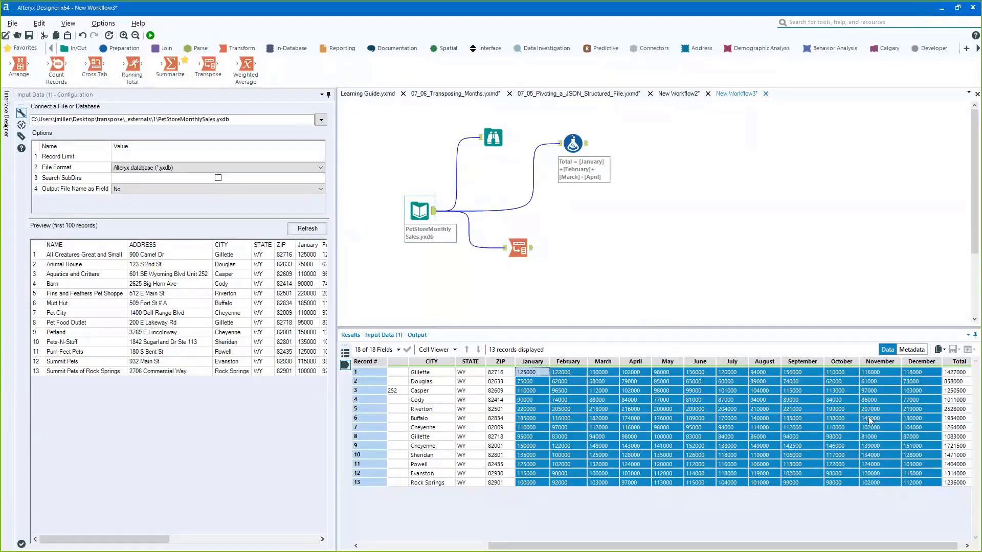
# - Set NAME, ADDRESS, CITY, STATE and ZIP as the Transpose tool's key fields
pyautogui.click(527, 260)
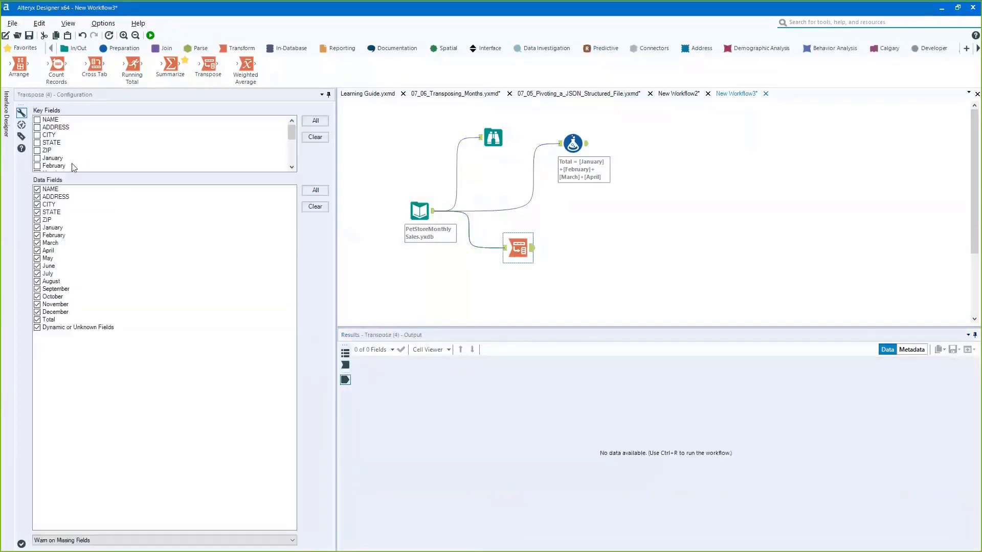
pyautogui.click(50, 119)
pyautogui.click(55, 127)
pyautogui.click(50, 135)
pyautogui.click(51, 143)
pyautogui.click(47, 150)
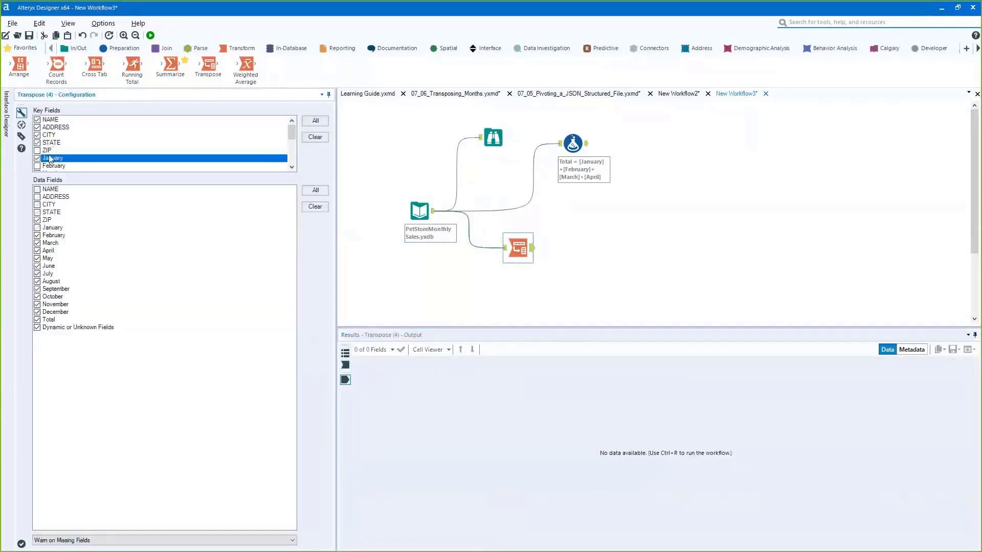
pyautogui.click(52, 158)
pyautogui.click(52, 158)
# - Exclude Total from the Transpose data fields, keeping January to December and Dynamic or Unknown Fields, and run the workflow
pyautogui.click(51, 228)
pyautogui.click(36, 327)
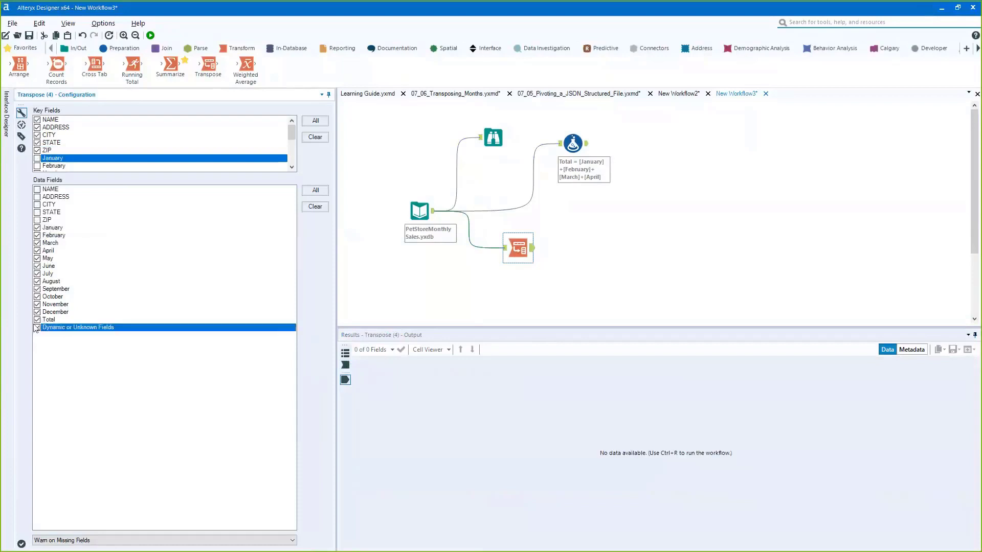
pyautogui.click(37, 319)
pyautogui.click(37, 327)
pyautogui.moveTo(525, 255); pyautogui.dragTo(525, 260)
pyautogui.hotkey('ctrl', 'r')
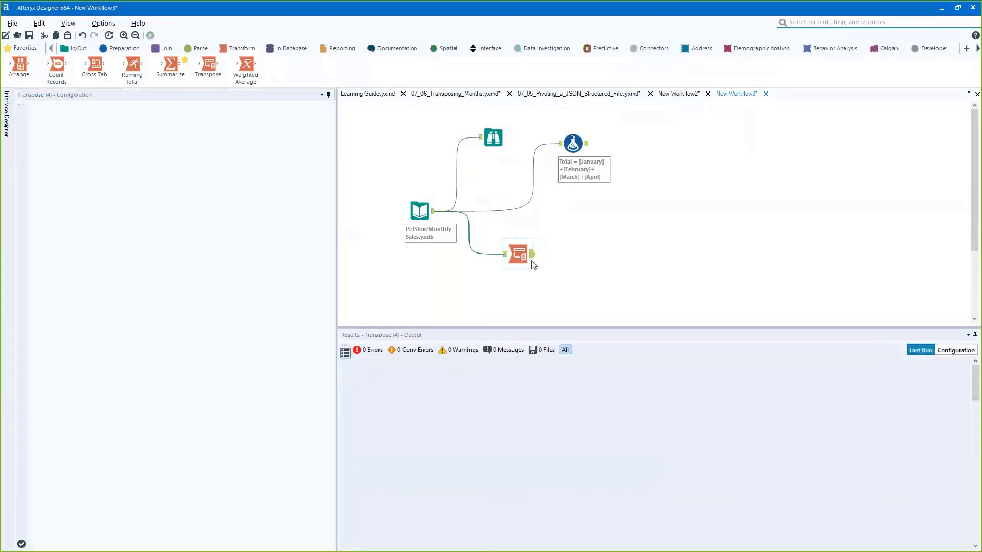
# - Examine the Transpose output, checking the first store's twelve monthly rows in the NAME, Name2 and Value columns
pyautogui.click(530, 259)
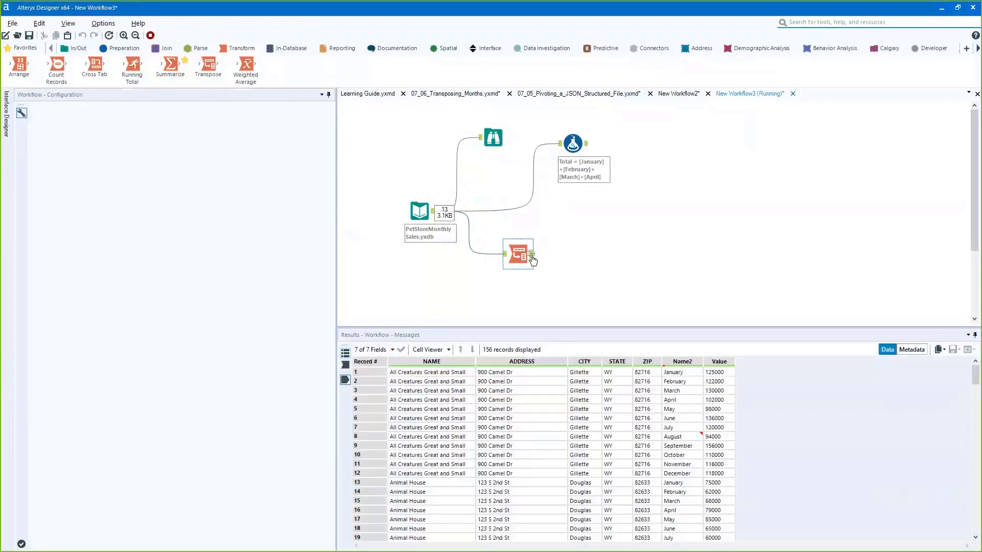
pyautogui.moveTo(429, 473); pyautogui.dragTo(735, 478)
pyautogui.click(439, 473)
pyautogui.moveTo(440, 474); pyautogui.dragTo(440, 373)
pyautogui.click(440, 418)
pyautogui.moveTo(447, 474); pyautogui.dragTo(632, 445)
pyautogui.click(447, 474)
pyautogui.moveTo(718, 372); pyautogui.dragTo(704, 473)
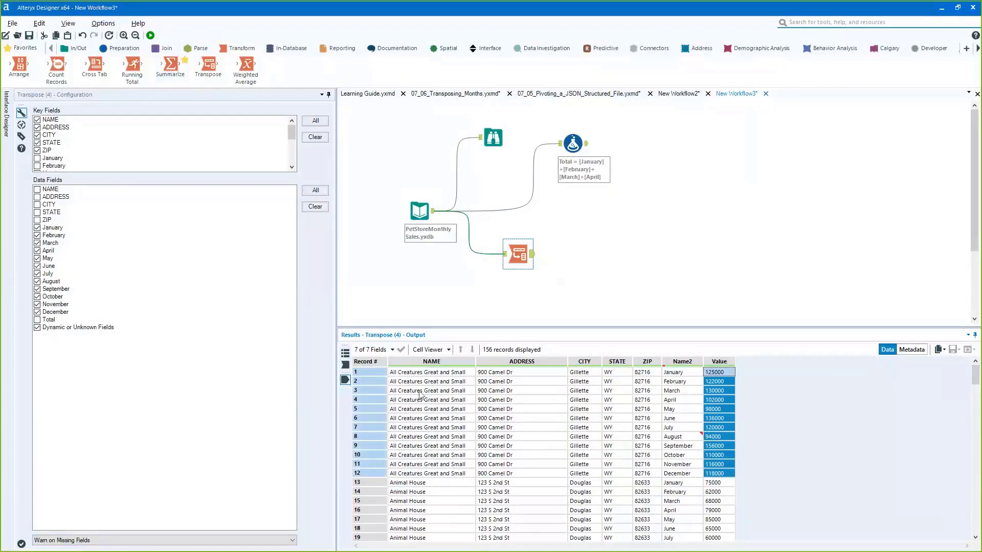
pyautogui.moveTo(426, 373); pyautogui.dragTo(428, 473)
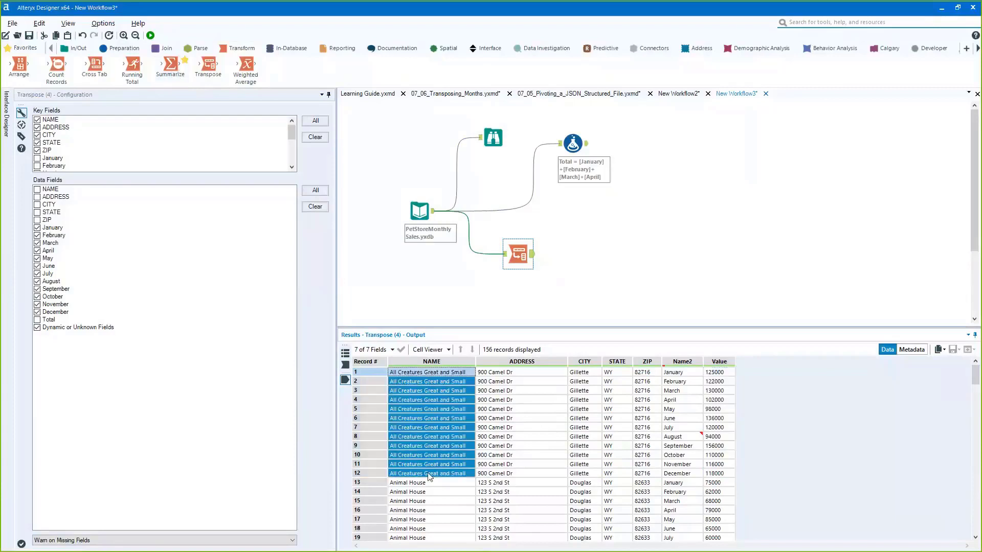
pyautogui.click(719, 473)
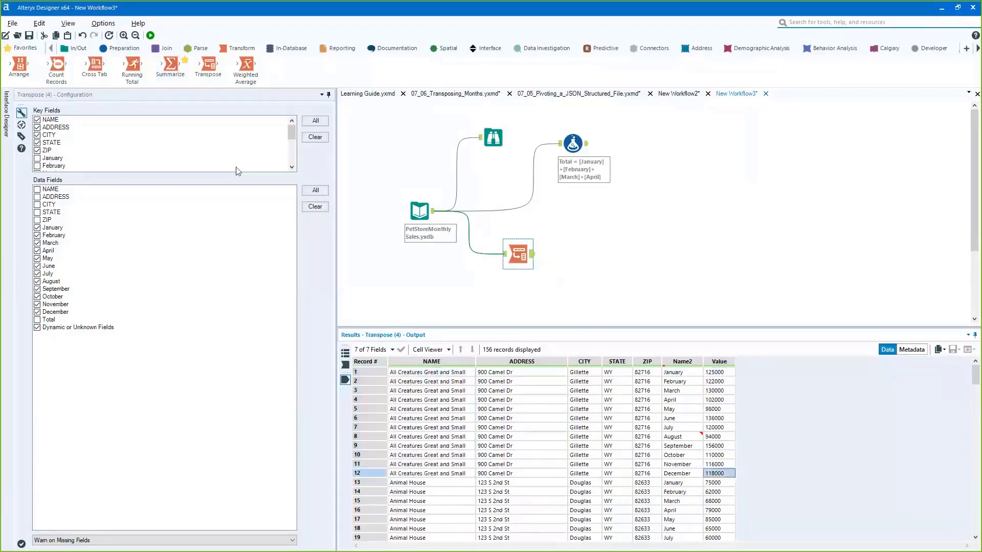
# - Add a Summarize tool after the Transpose, grouping by NAME and summing Value
pyautogui.moveTo(170, 64); pyautogui.dragTo(575, 256)
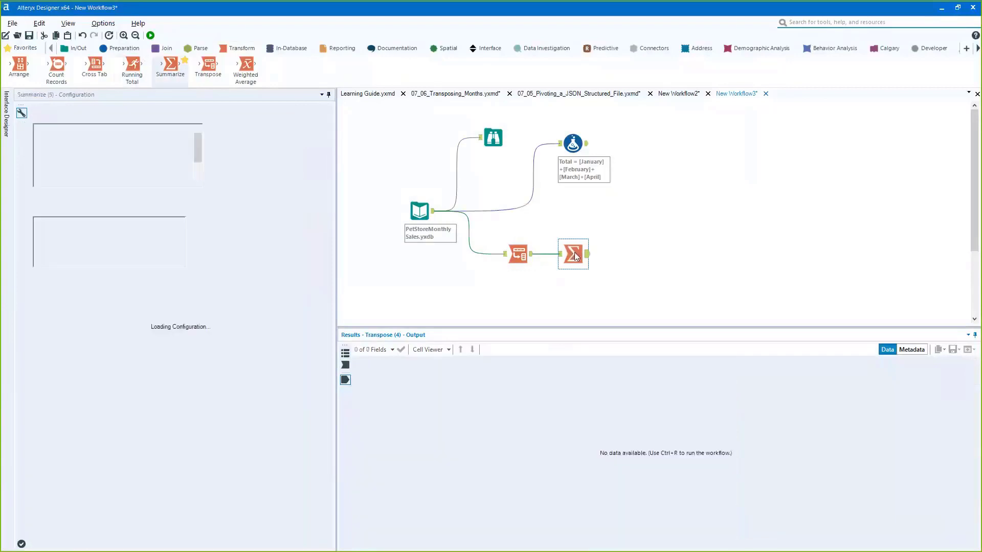
pyautogui.click(187, 317)
pyautogui.click(179, 328)
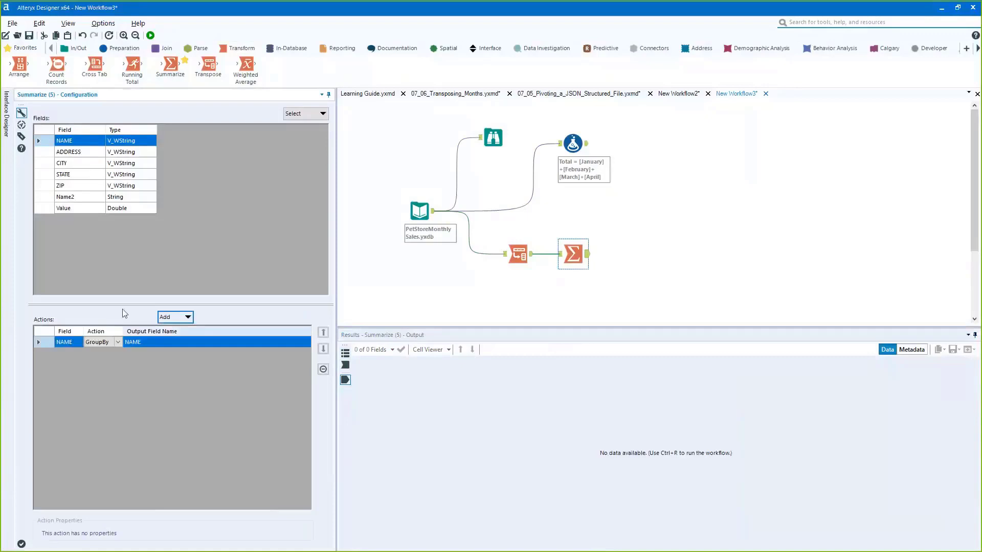
pyautogui.click(66, 208)
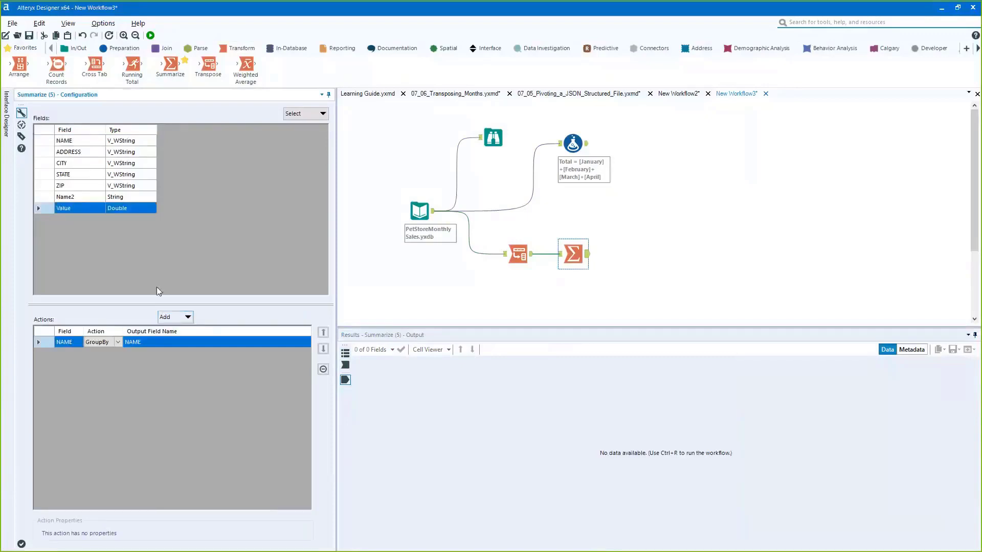
pyautogui.click(174, 317)
pyautogui.click(192, 342)
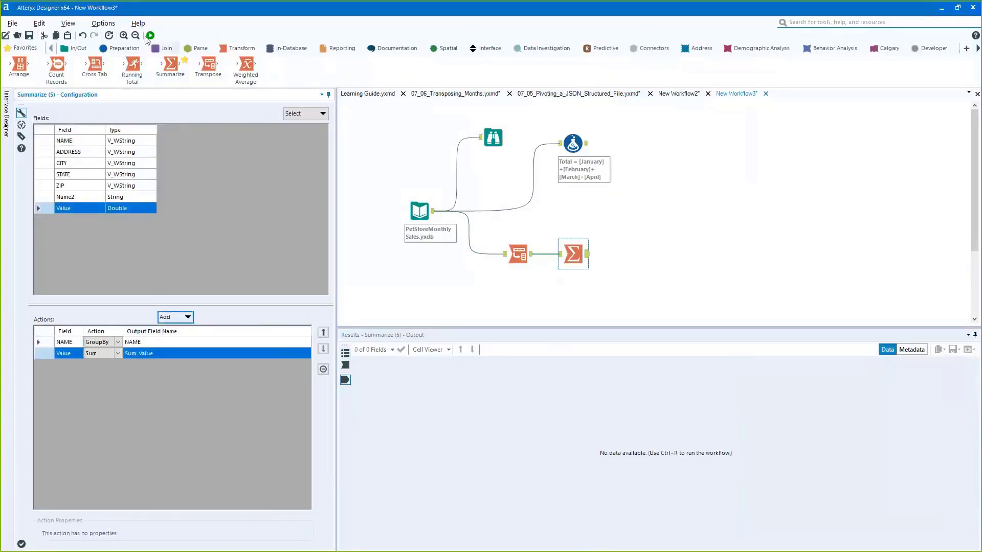
# - Run the workflow and examine the summed value per store in the Summarize output
pyautogui.click(590, 259)
pyautogui.hotkey('ctrl', 'r')
pyautogui.click(588, 257)
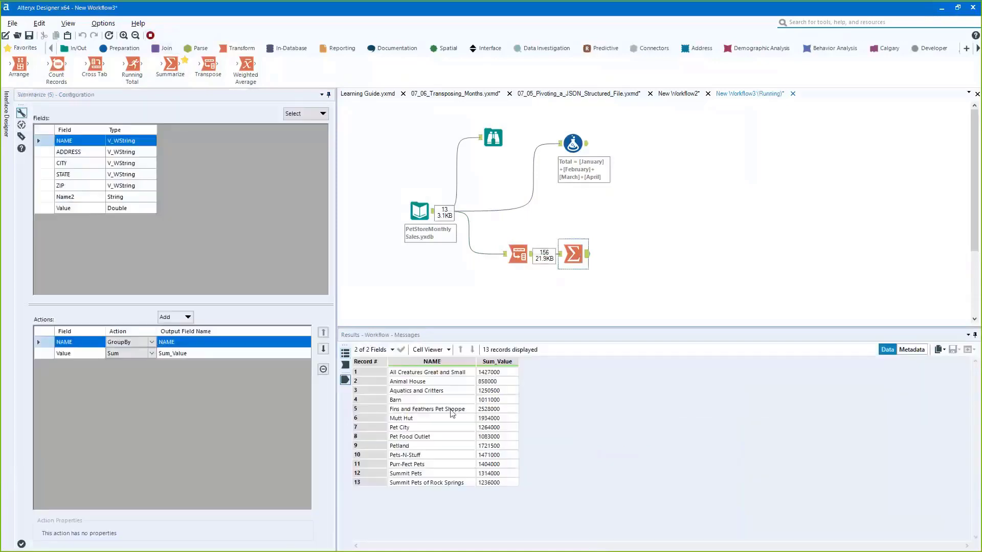
pyautogui.moveTo(430, 372); pyautogui.dragTo(497, 486)
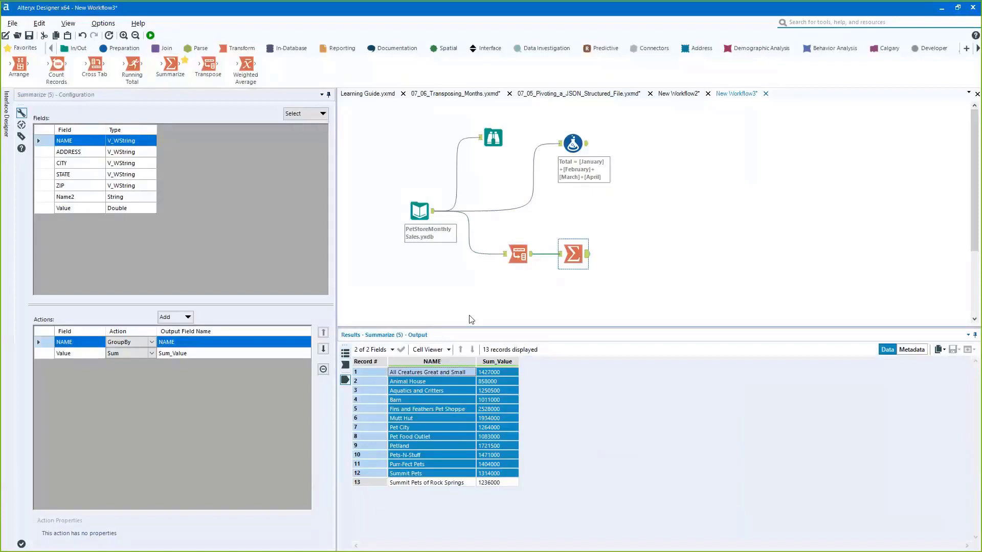
pyautogui.moveTo(493, 486); pyautogui.dragTo(409, 376)
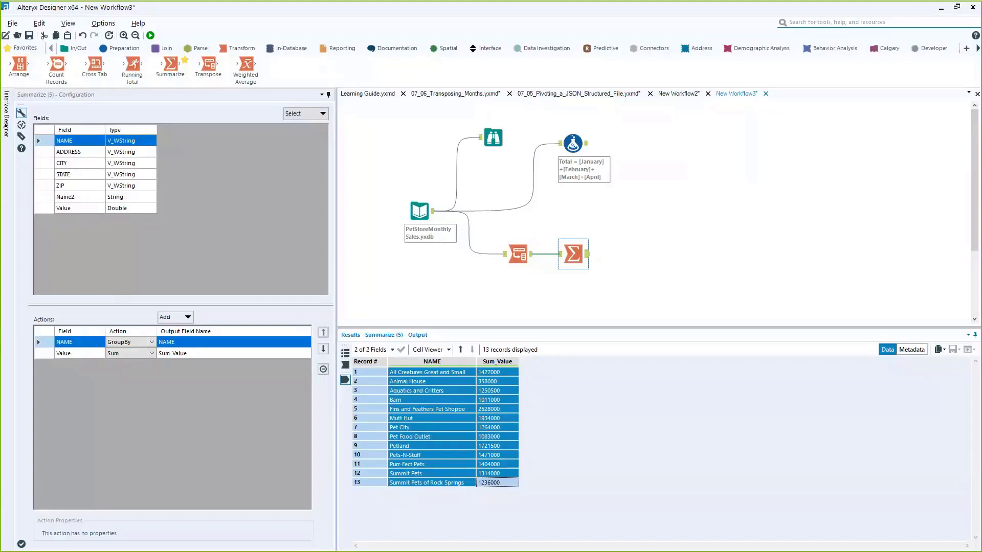
# - Delete the Formula tool and move the Transpose and Summarize tools in line with the input
pyautogui.click(573, 145)
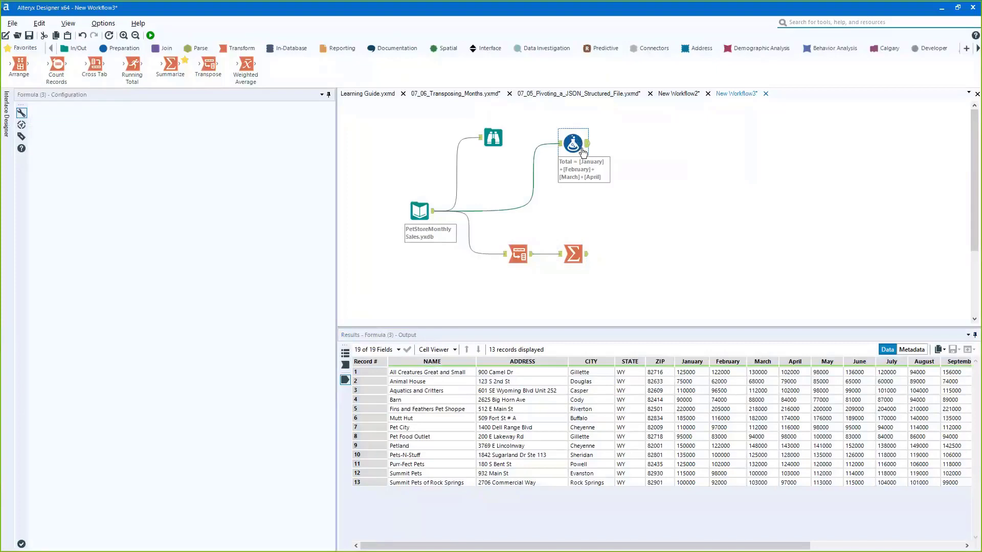
pyautogui.press('Delete')
pyautogui.moveTo(609, 280); pyautogui.dragTo(487, 233)
# - Compare the PetStoreMonthlySales.yxdb input data with the Summarize tool's output
pyautogui.click(430, 213)
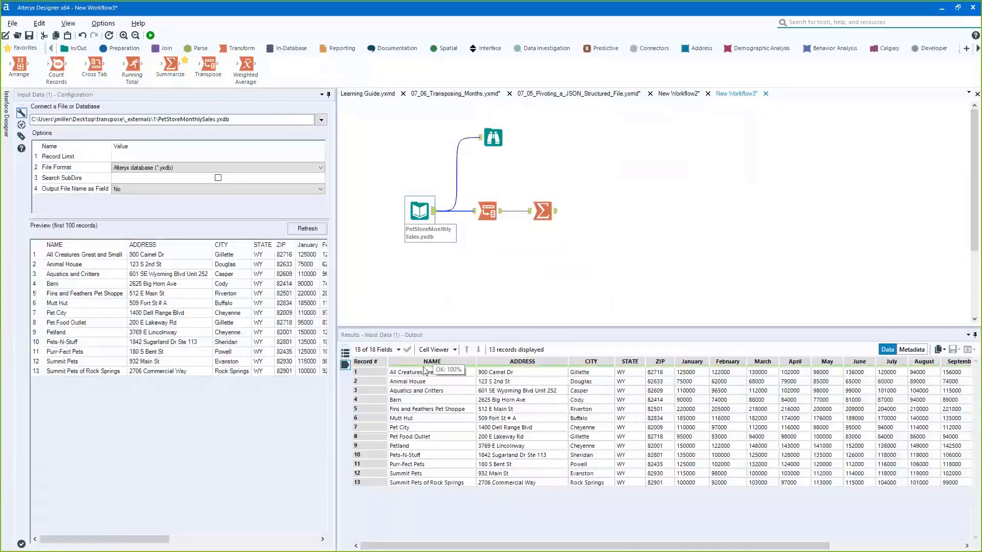
pyautogui.moveTo(951, 473); pyautogui.dragTo(427, 365)
pyautogui.click(542, 211)
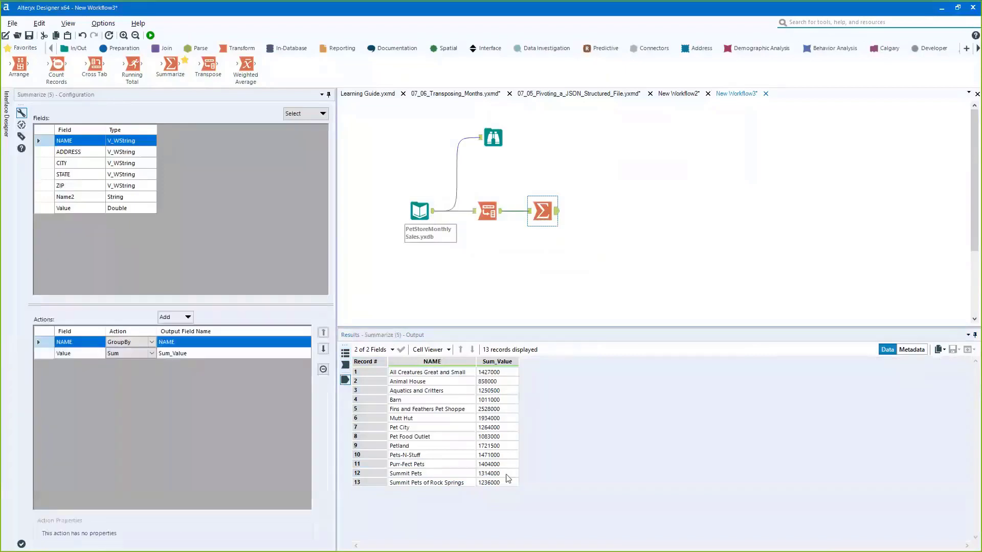
# - Trace how the monthly sales become store totals by reviewing the input, Transpose and Summarize outputs in turn
pyautogui.moveTo(506, 474); pyautogui.dragTo(454, 376)
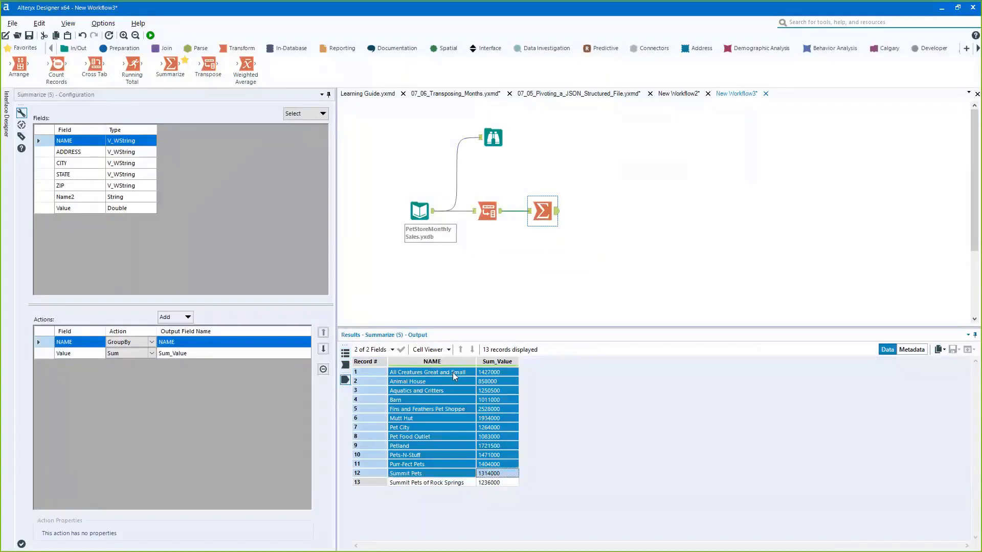
pyautogui.click(424, 210)
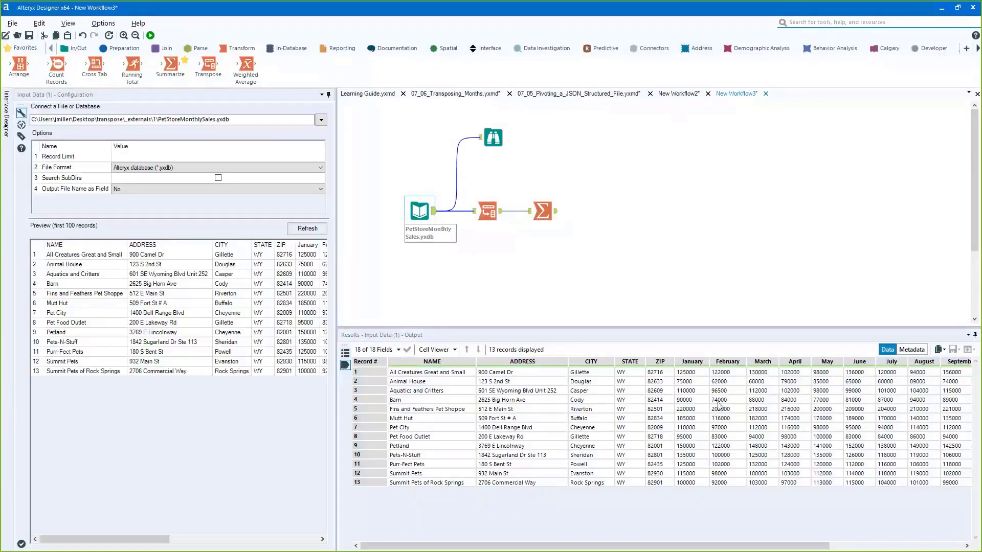
pyautogui.moveTo(668, 385); pyautogui.dragTo(688, 391)
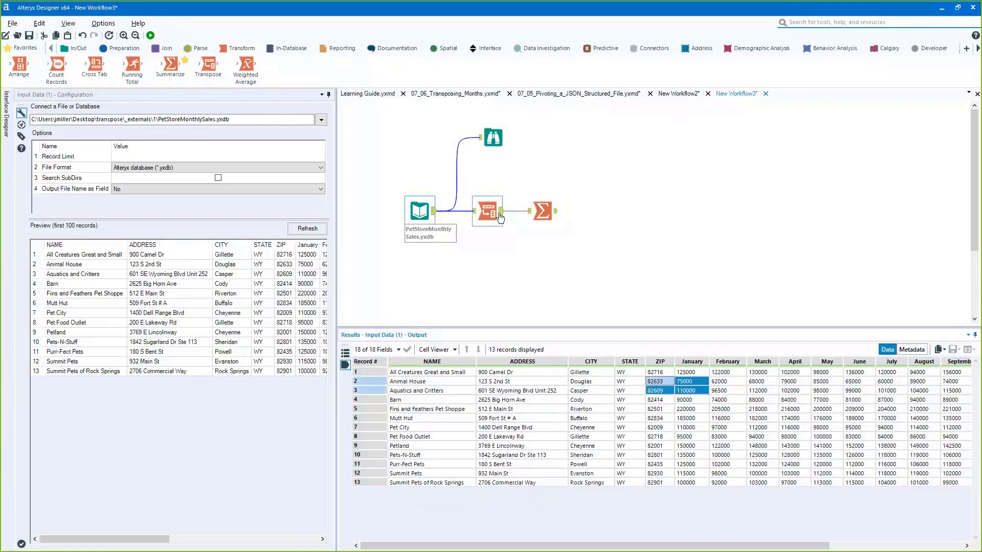
pyautogui.click(500, 217)
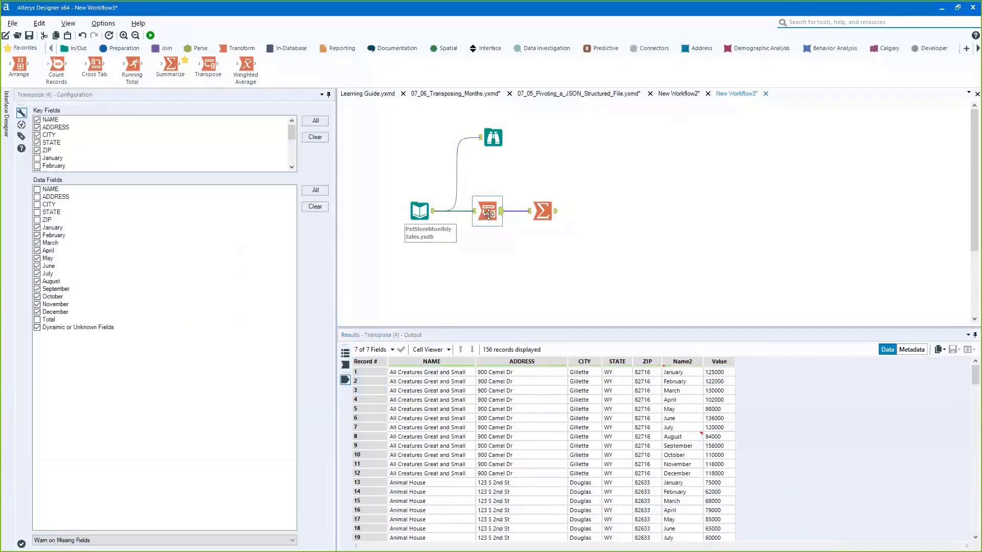
pyautogui.moveTo(693, 377); pyautogui.dragTo(721, 455)
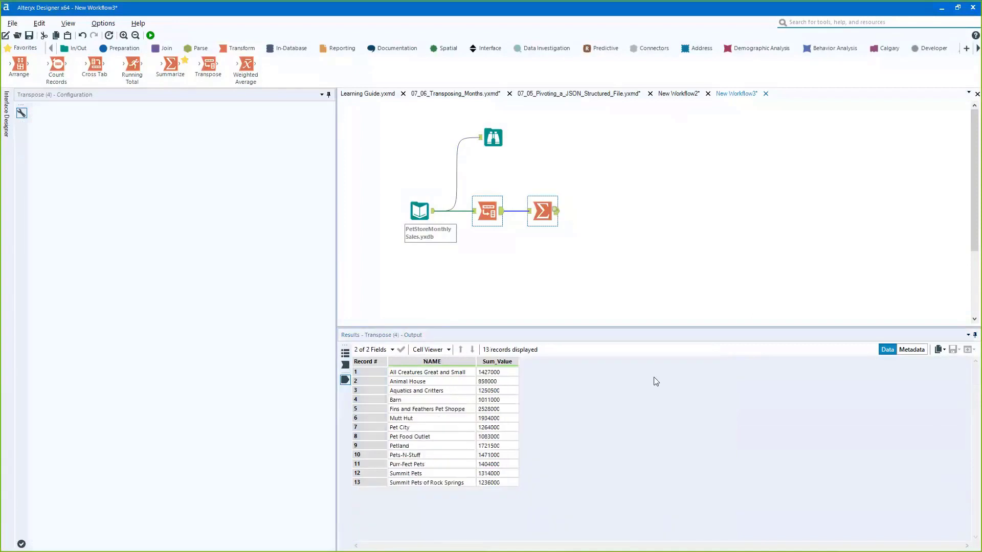
pyautogui.moveTo(492, 382); pyautogui.dragTo(511, 439)
pyautogui.moveTo(424, 372); pyautogui.dragTo(459, 425)
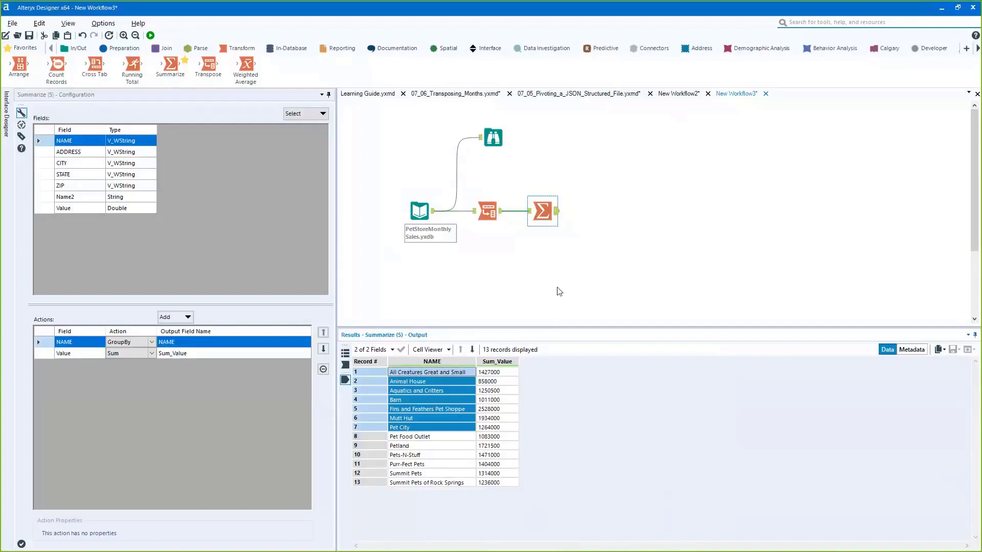
# - Move the Summarize tool slightly farther away from the Transpose tool, keeping it in line
pyautogui.click(552, 213)
pyautogui.moveTo(539, 213); pyautogui.dragTo(553, 217)
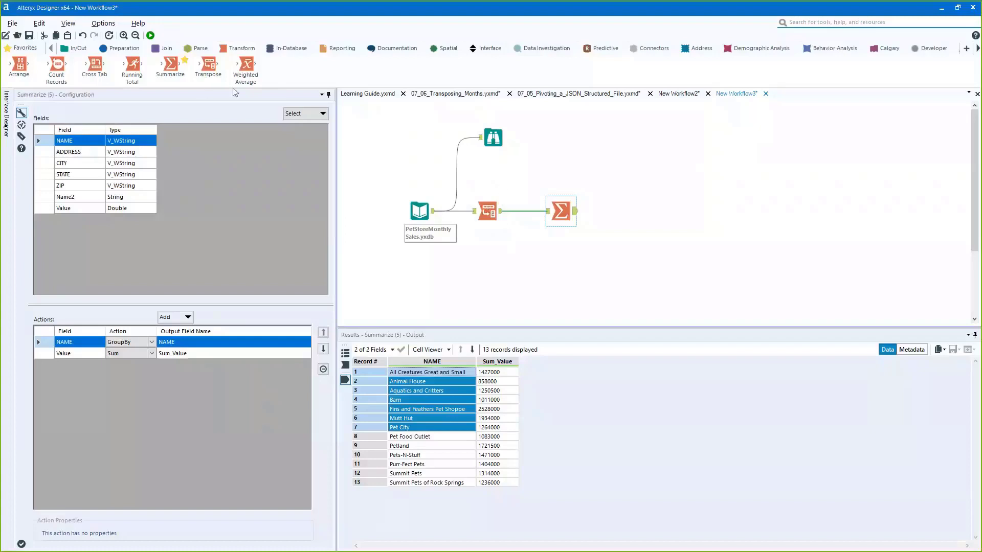
pyautogui.press('Left')
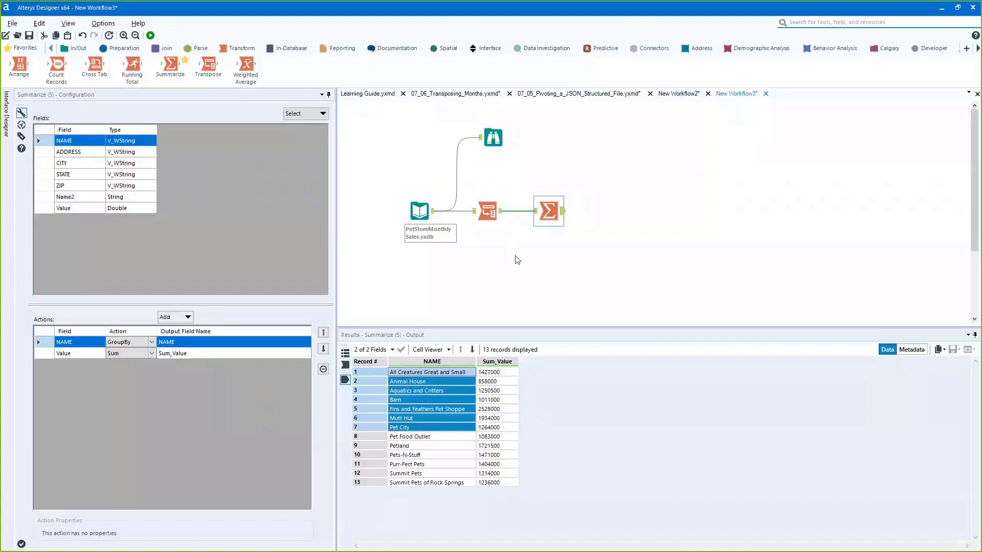
# - Open the Summarize tool's example workflow, Summarize.yxmd, and run it
pyautogui.moveTo(176, 87)
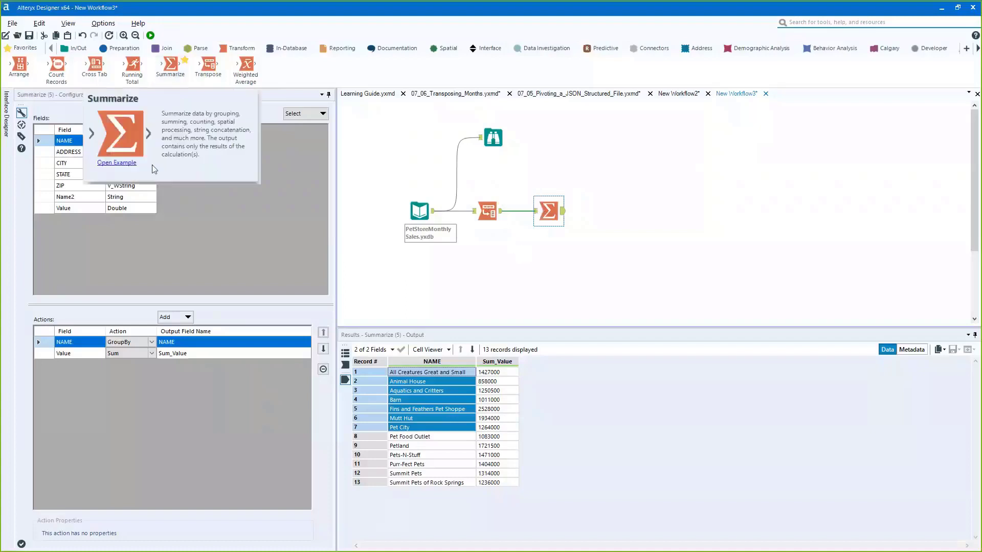
pyautogui.click(113, 162)
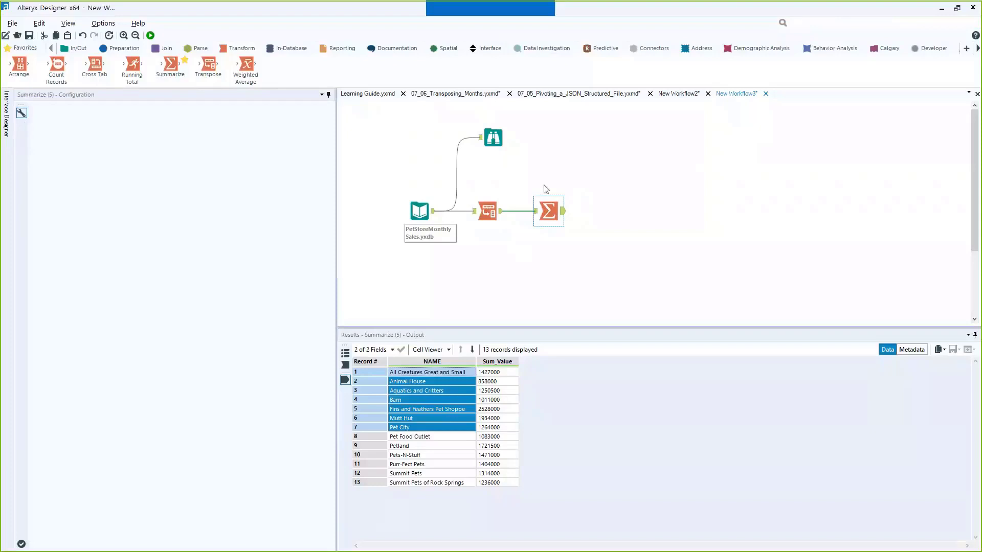
pyautogui.scroll(-2, 587, 231)
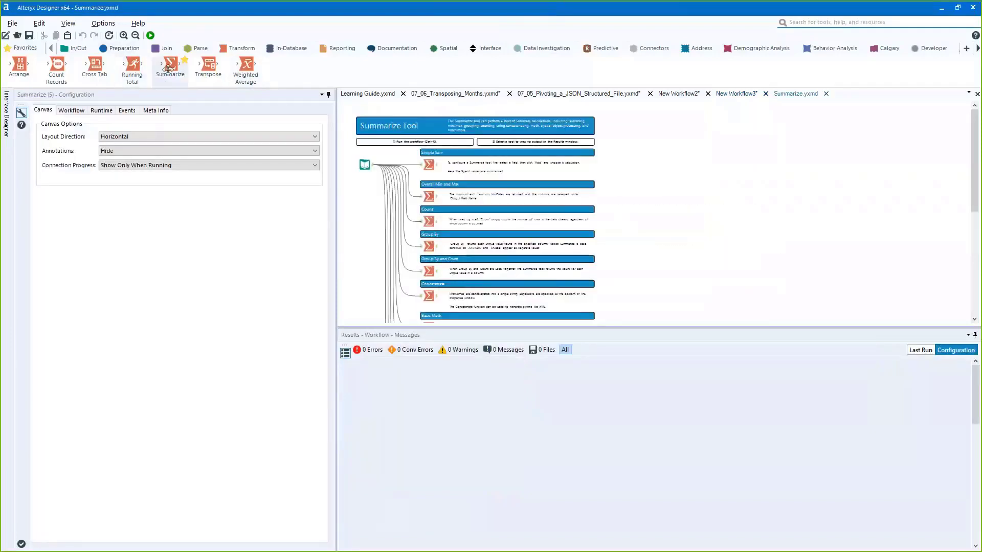
pyautogui.moveTo(171, 69)
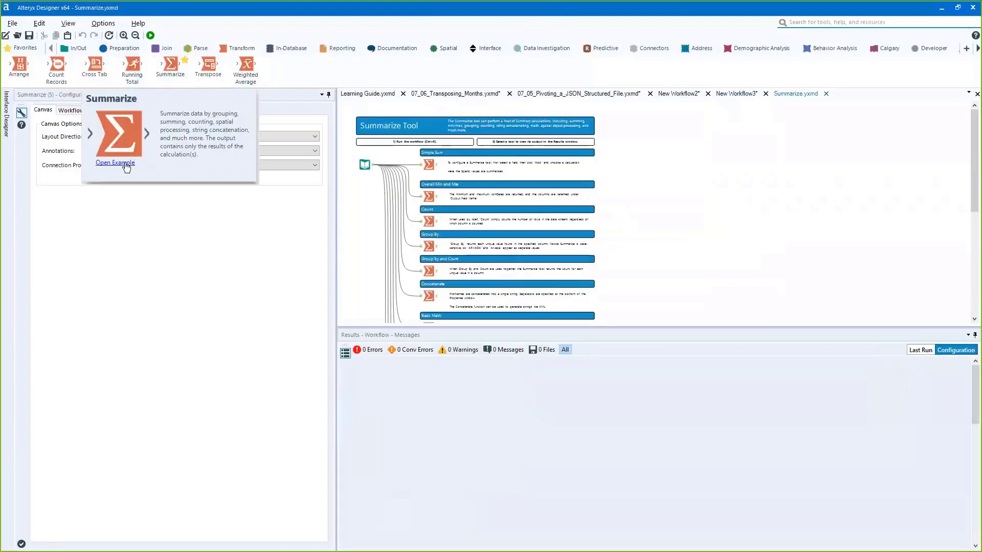
pyautogui.hotkey('ctrl', 'r')
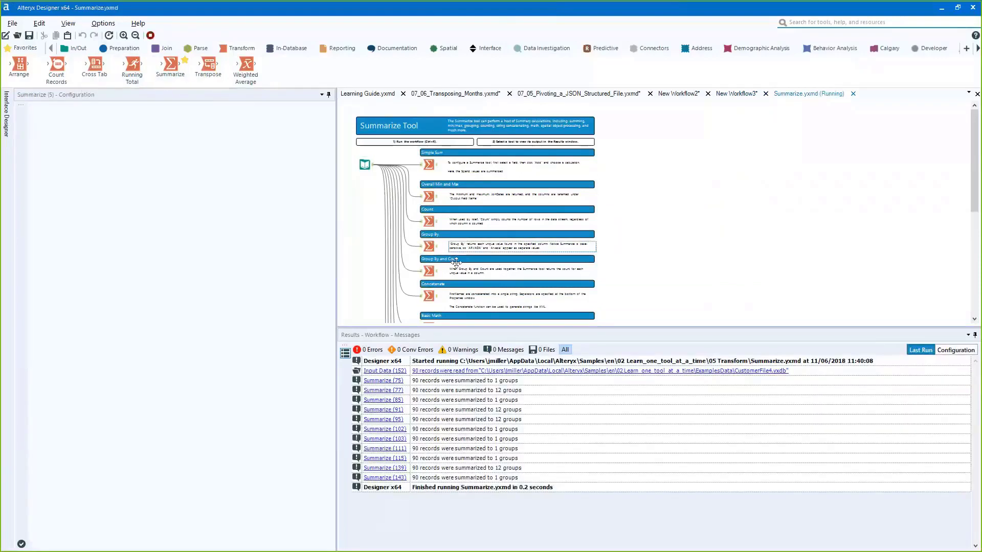
# - Examine the customer records from CustomerFile4.yxdb that feed the example, including the customer segment, spend, spatial and join date fields
pyautogui.scroll(2, 456, 263)
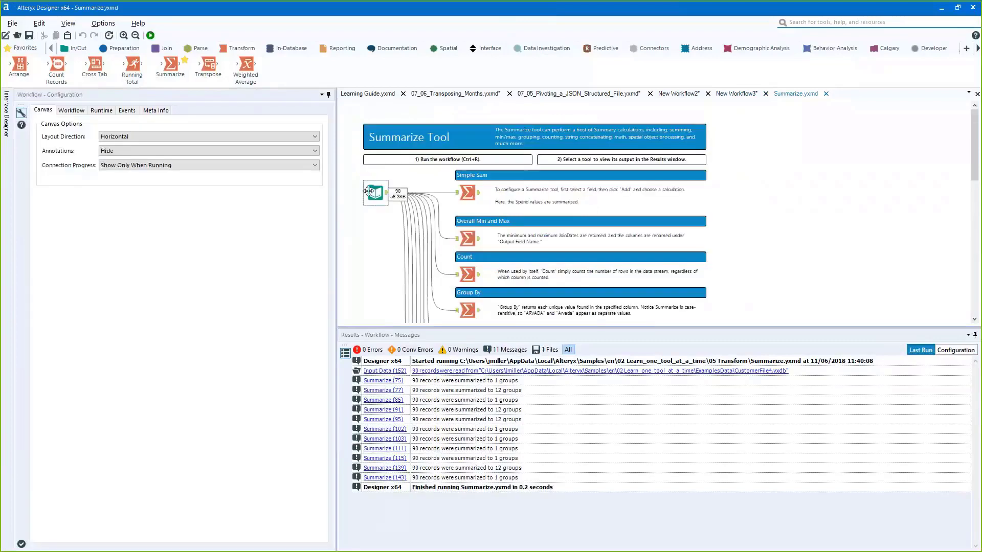
pyautogui.click(369, 191)
pyautogui.moveTo(444, 380); pyautogui.dragTo(596, 481)
pyautogui.moveTo(544, 390); pyautogui.dragTo(685, 440)
pyautogui.moveTo(714, 400); pyautogui.dragTo(818, 446)
pyautogui.click(888, 409)
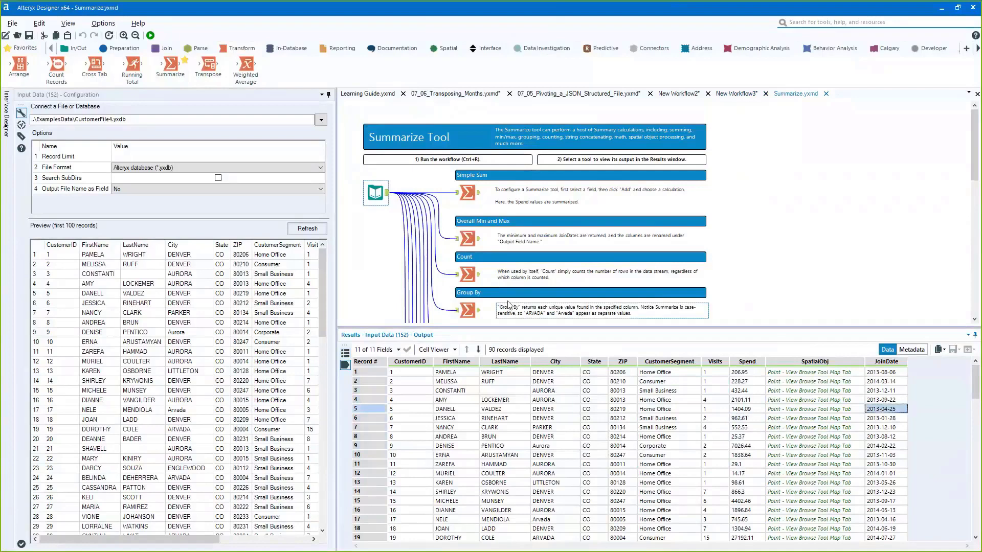
# - Examine the Simple Sum example's configuration and output, comparing them with the customer input data
pyautogui.scroll(-2, 499, 308)
pyautogui.click(467, 146)
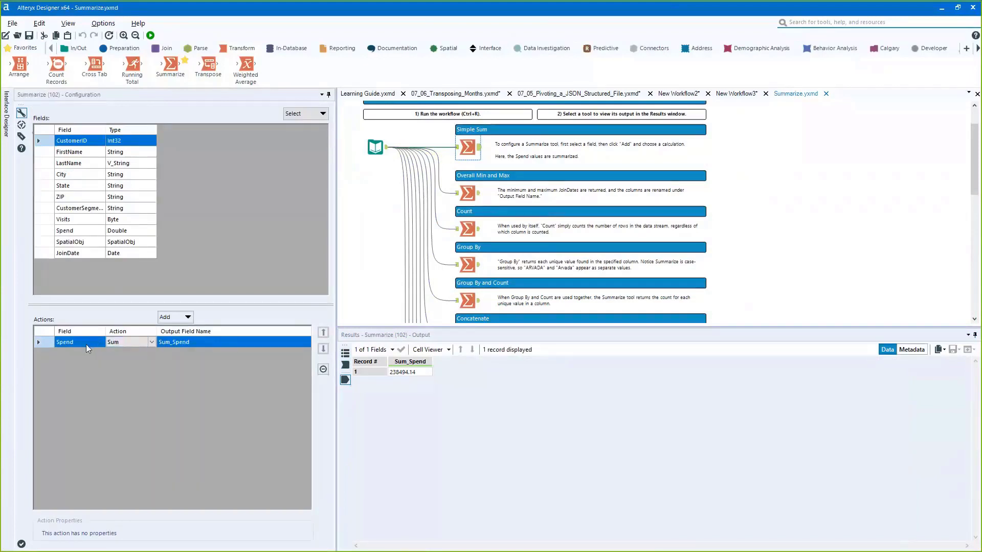
pyautogui.click(94, 331)
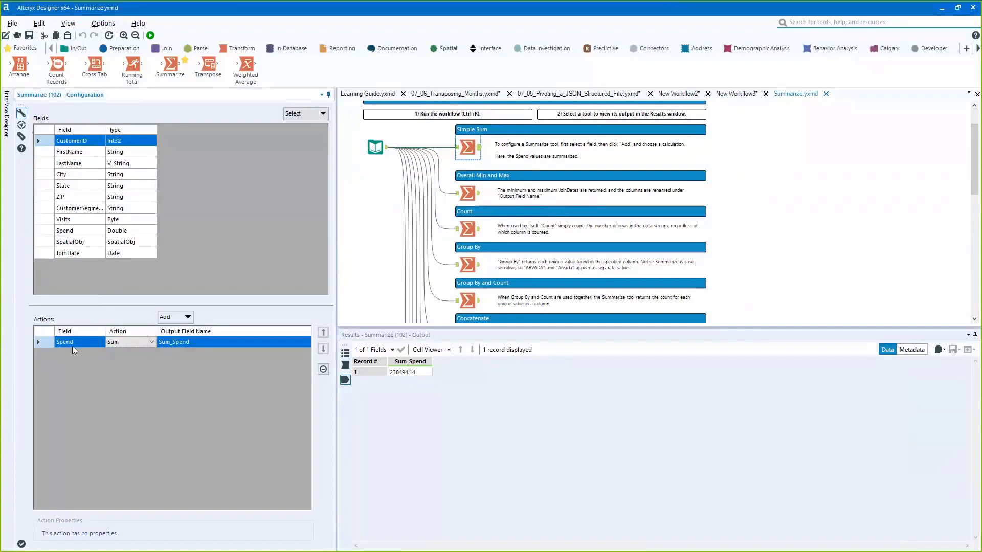
pyautogui.click(415, 390)
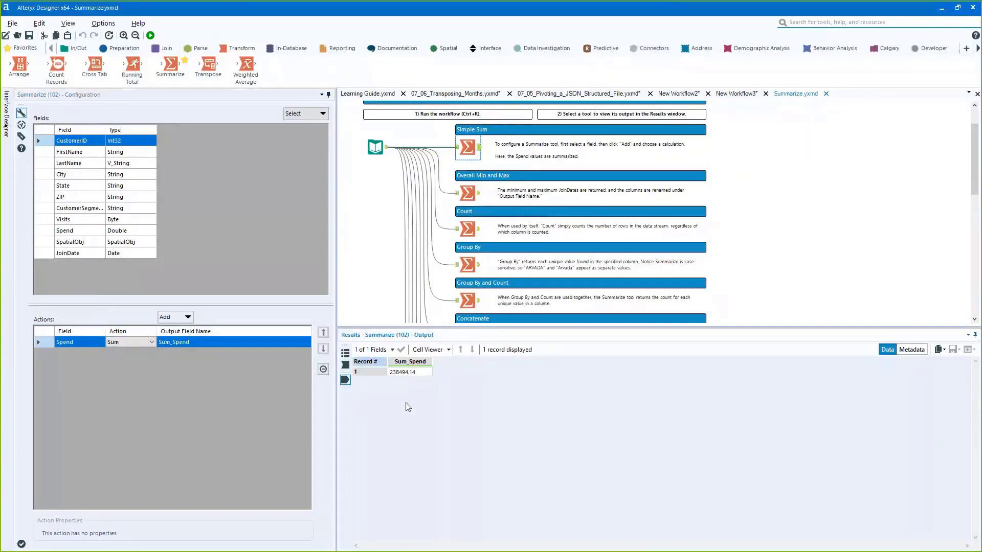
pyautogui.click(375, 147)
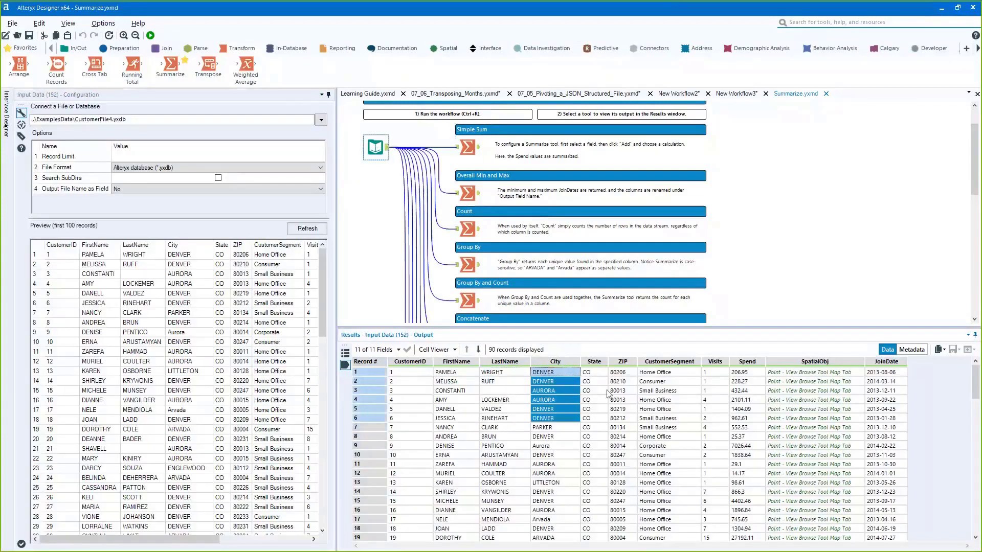
pyautogui.click(467, 147)
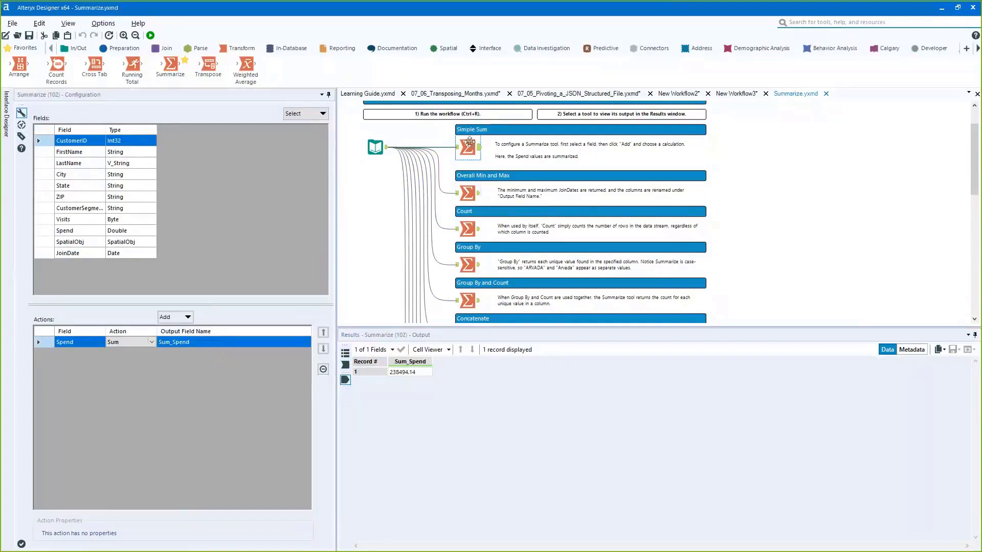
# - Examine the Overall Min and Max example and the actions a Summarize tool can add, including the numeric, string and spatial groups
pyautogui.click(467, 192)
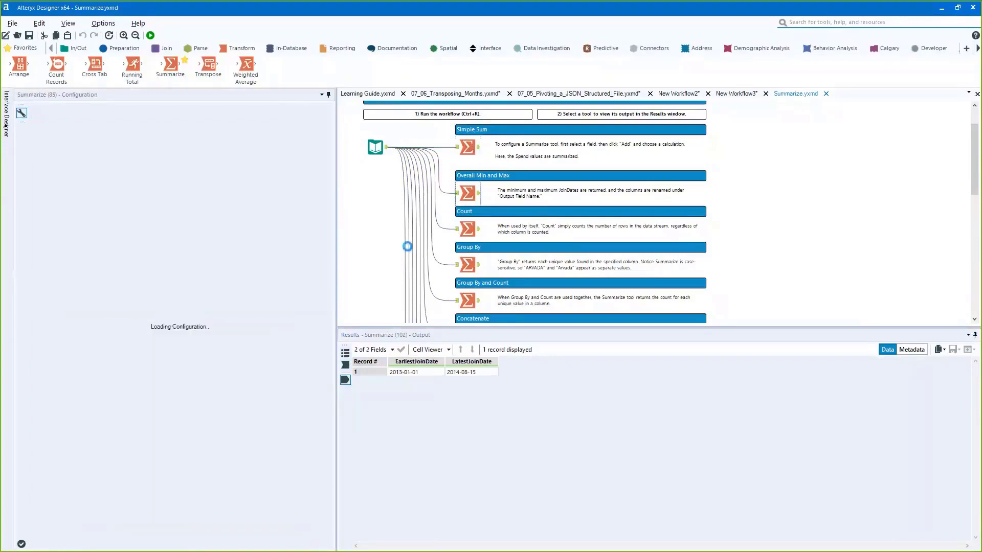
pyautogui.click(185, 320)
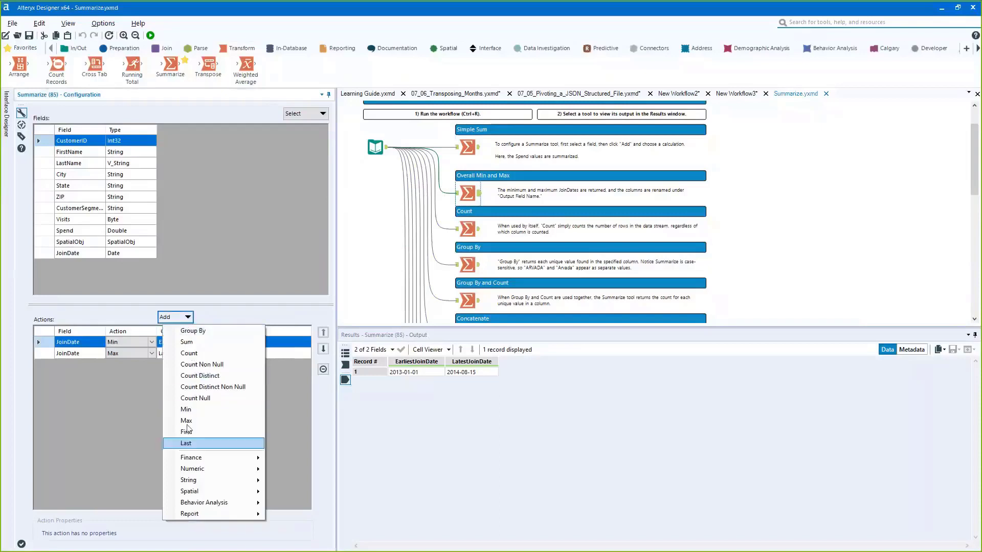
pyautogui.moveTo(227, 471)
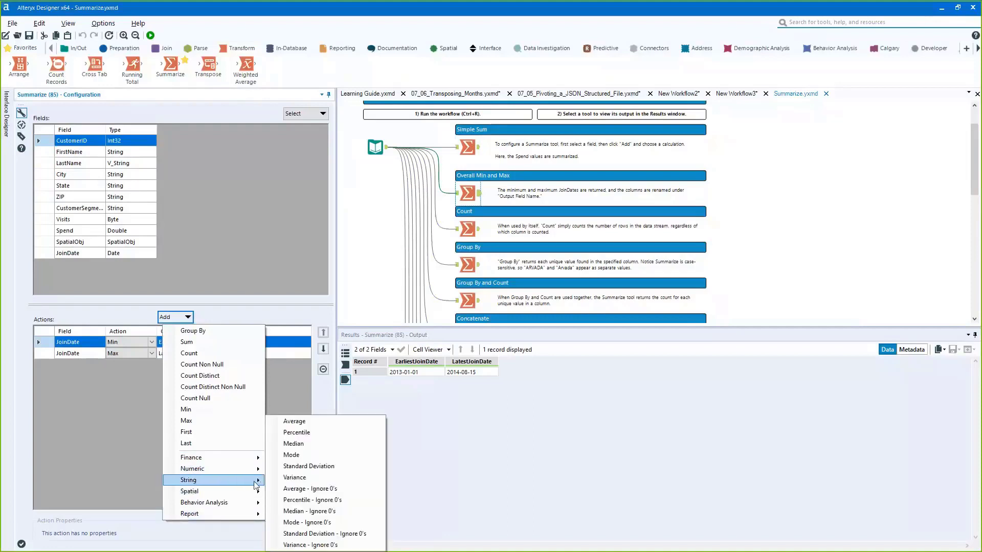
pyautogui.moveTo(256, 485)
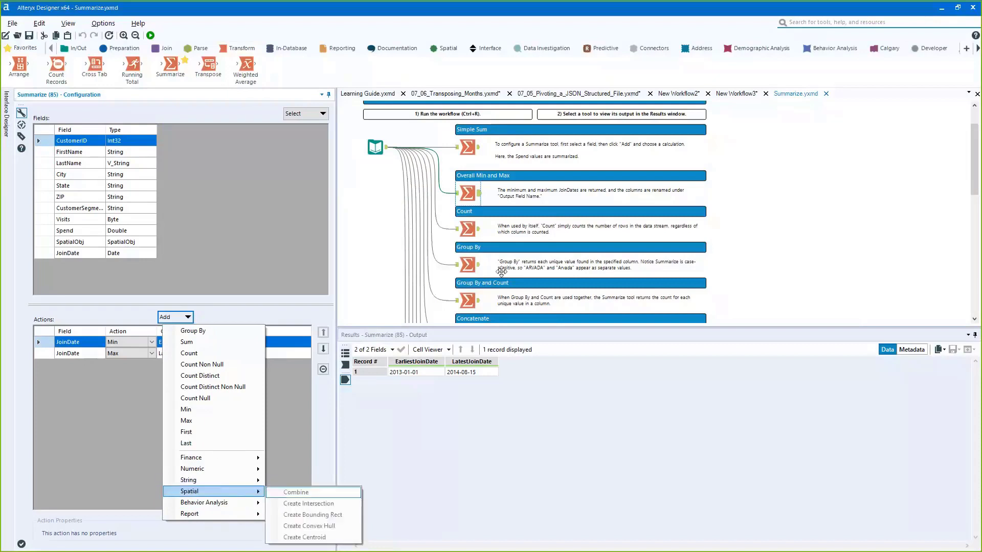
pyautogui.click(470, 248)
# - Review the Count, Overall Min and Max, and Group By examples, checking the grouped City values for differences in letter case
pyautogui.click(467, 228)
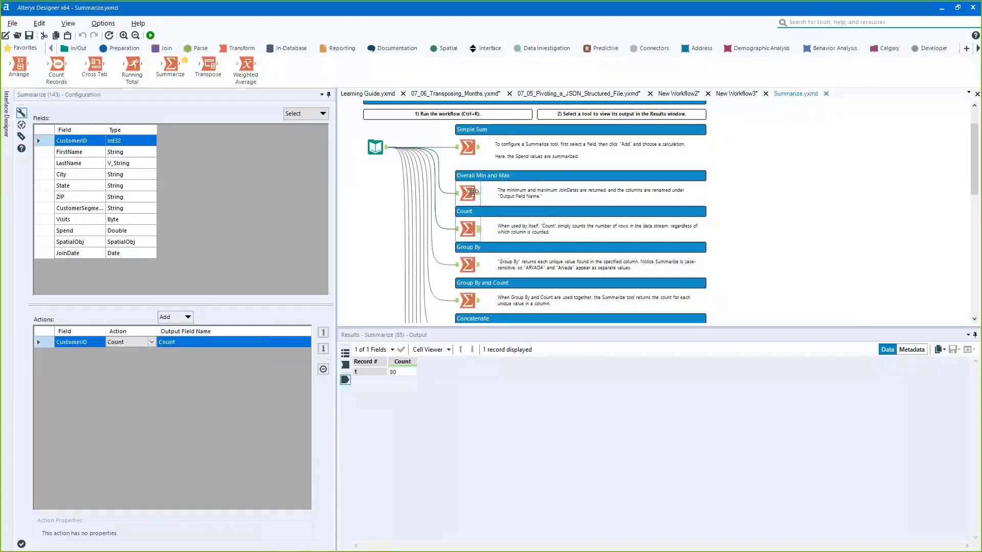
pyautogui.click(472, 192)
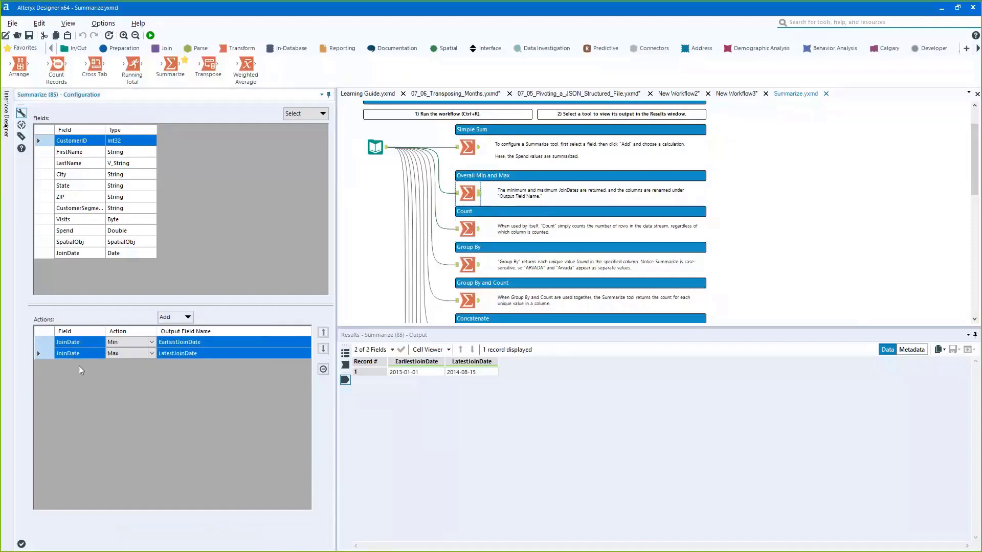
pyautogui.click(466, 228)
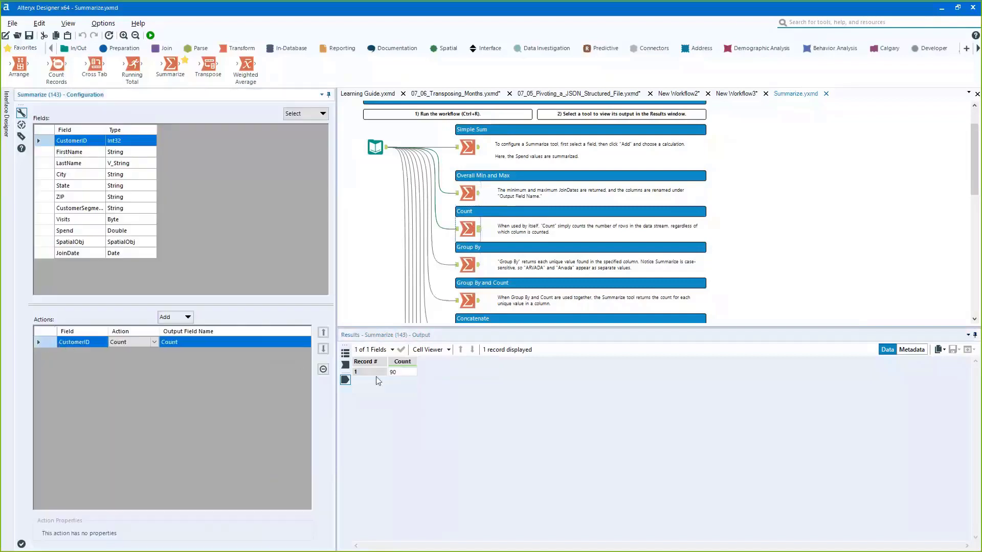
pyautogui.click(468, 265)
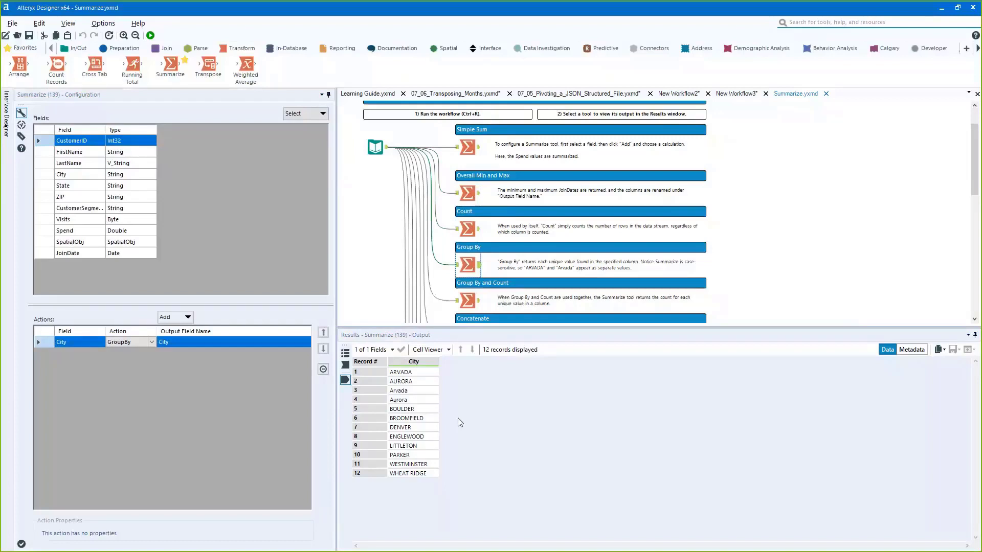
pyautogui.click(407, 371)
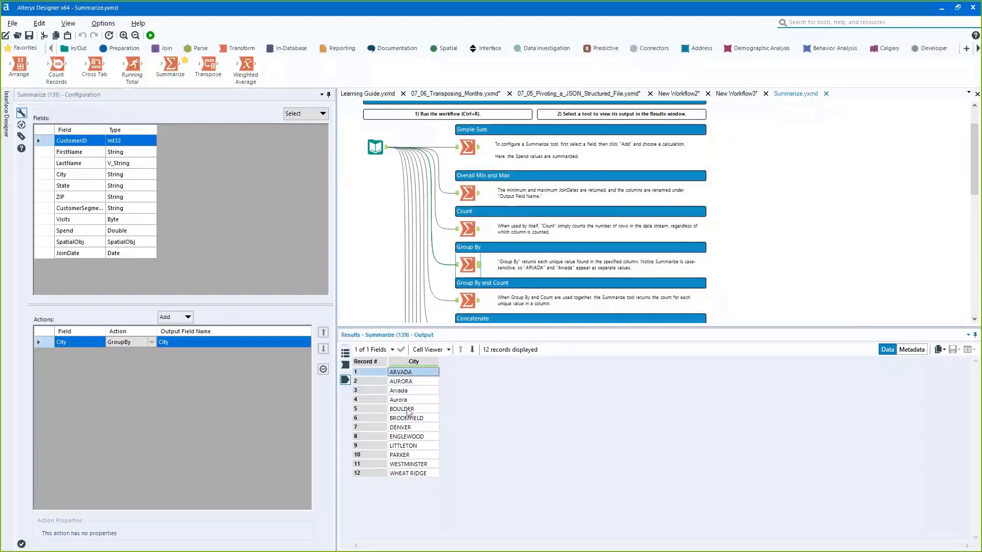
# - Insert a Data Cleansing tool between the customer input and the Group By example's Summarize tool
pyautogui.moveTo(466, 265); pyautogui.dragTo(472, 267)
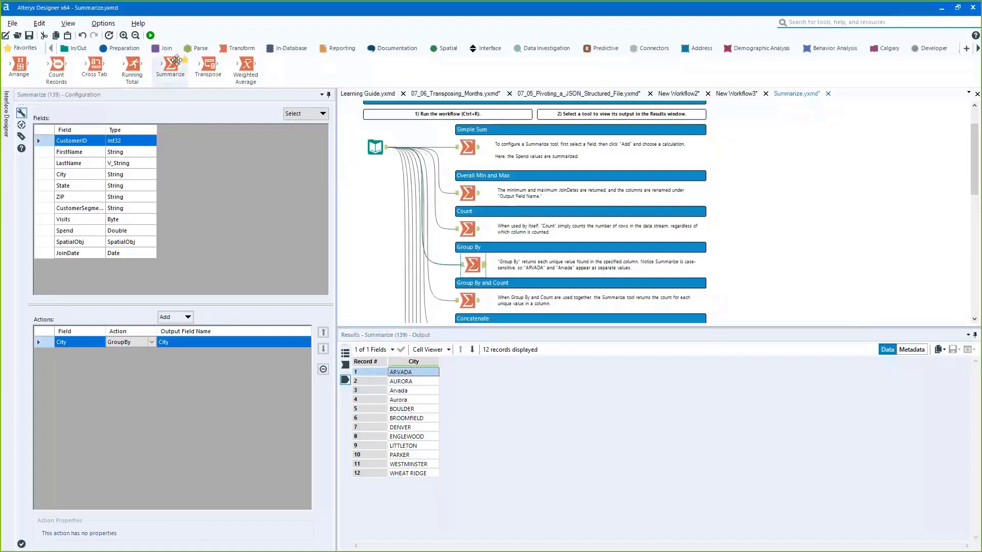
pyautogui.click(121, 49)
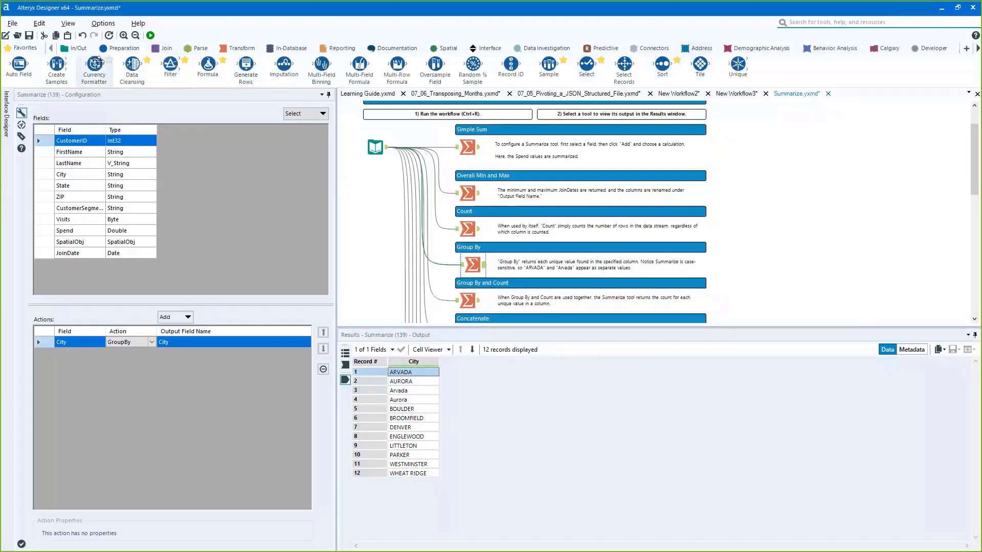
pyautogui.moveTo(132, 65); pyautogui.dragTo(438, 272)
pyautogui.click(432, 272)
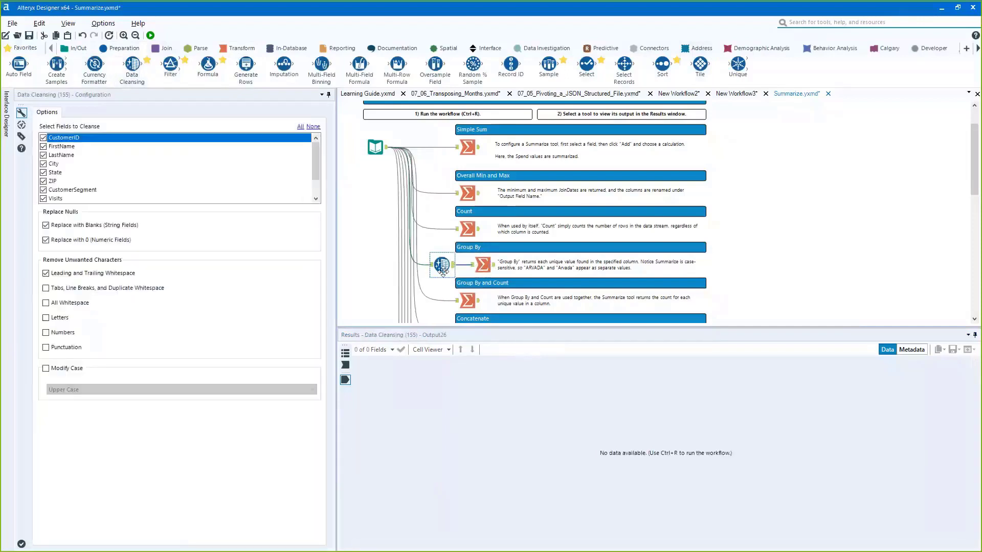
# - Restrict the Data Cleansing tool to the City field only
pyautogui.click(313, 126)
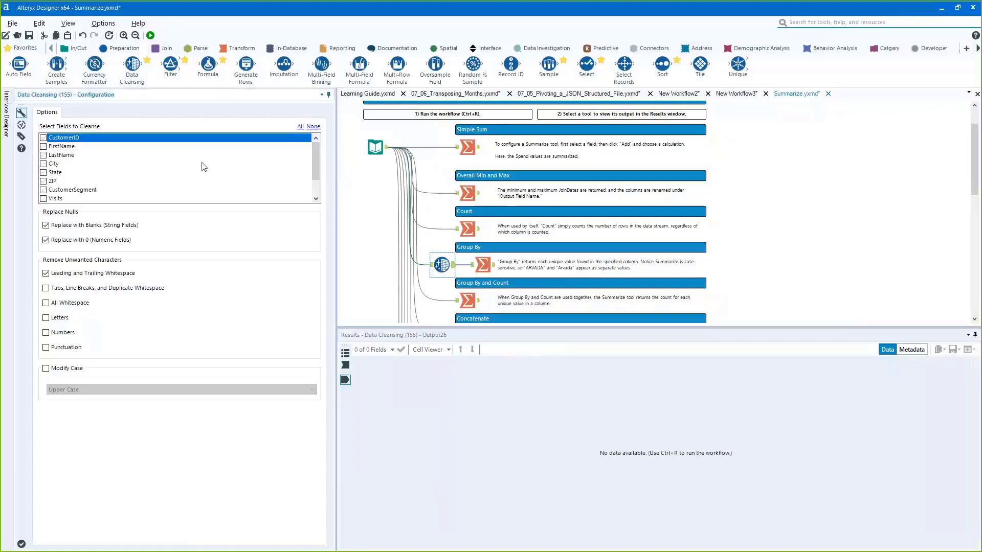
pyautogui.scroll(-1, 298, 177)
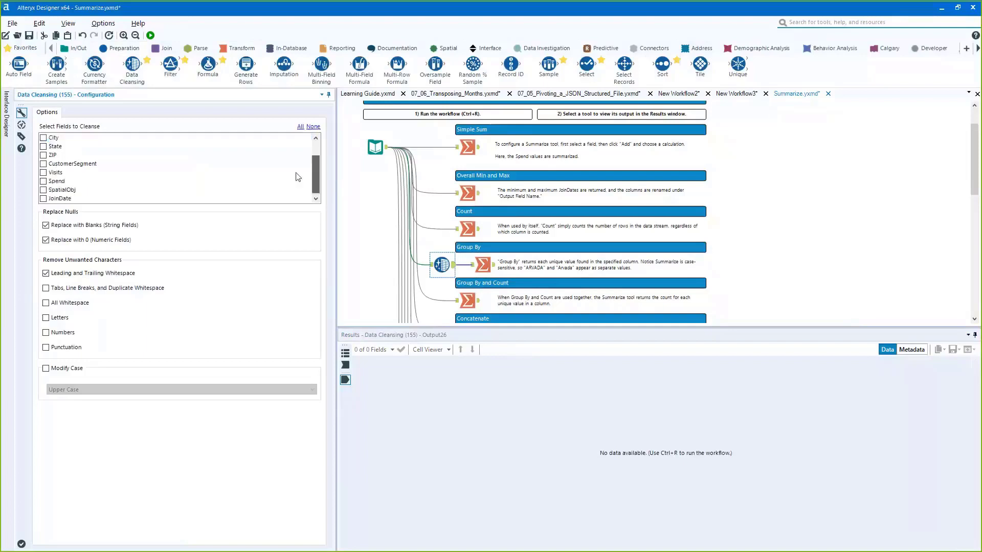
pyautogui.press('space')
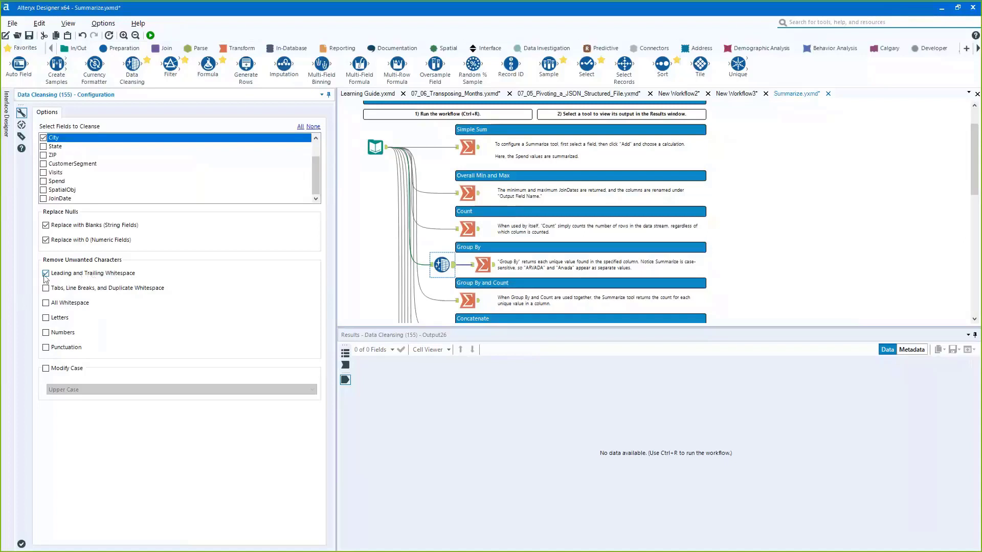
# - Turn off both null replacements for the City cleansing and enable Modify Case with Upper Case
pyautogui.click(46, 225)
pyautogui.click(46, 240)
pyautogui.click(46, 369)
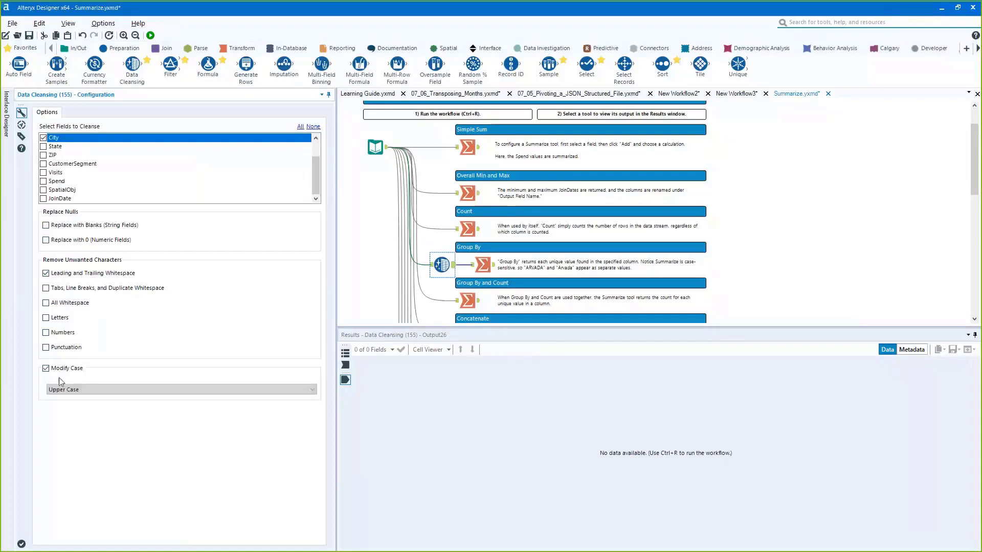
pyautogui.click(220, 389)
pyautogui.click(183, 396)
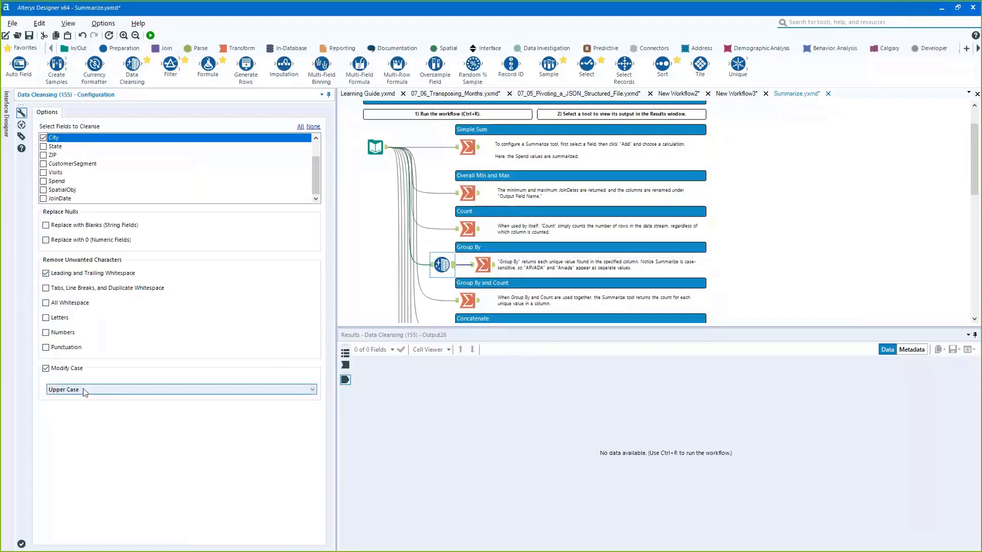
# - Run the workflow and compare the Group By example's City list with the Data Cleansing output
pyautogui.click(150, 35)
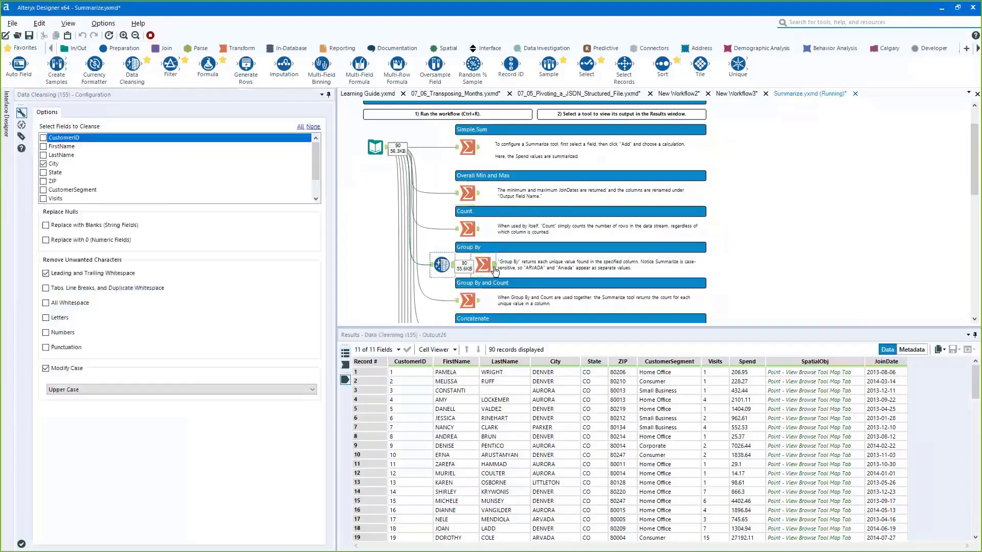
pyautogui.click(492, 267)
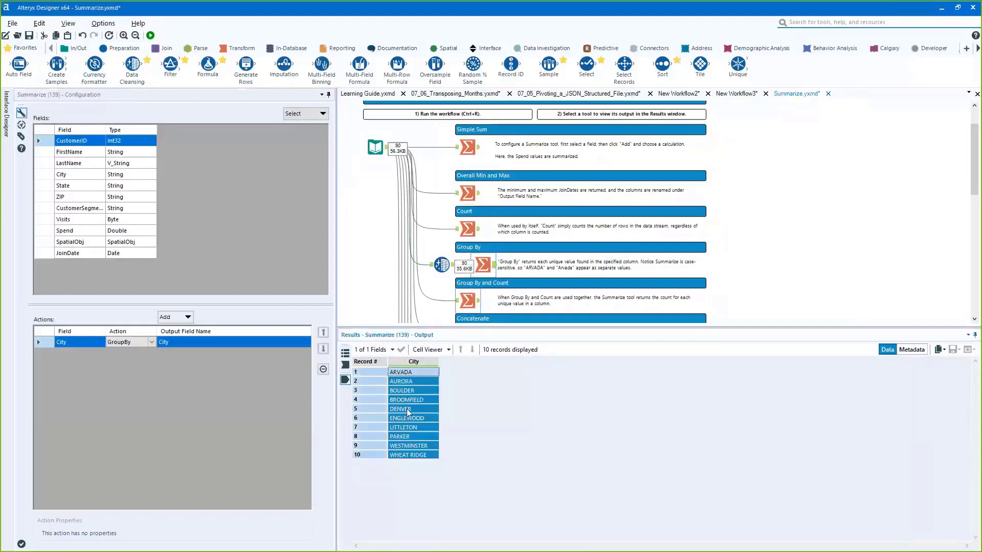
pyautogui.click(441, 264)
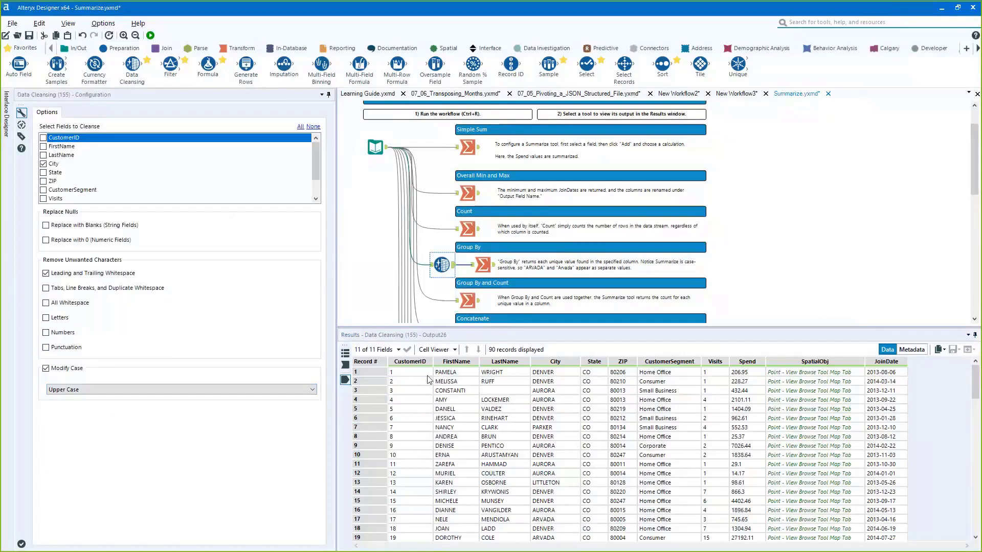
# - Remove the Data Cleansing tool and reconnect the customer input directly to the Group By example's Summarize tool
pyautogui.rightClick(445, 270)
pyautogui.click(481, 289)
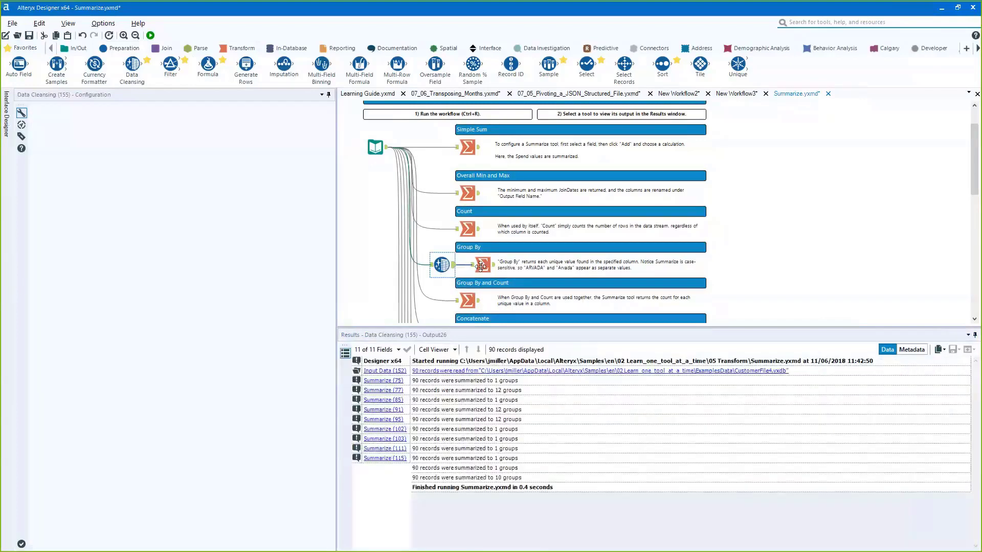
pyautogui.hotkey('ctrl', 'z')
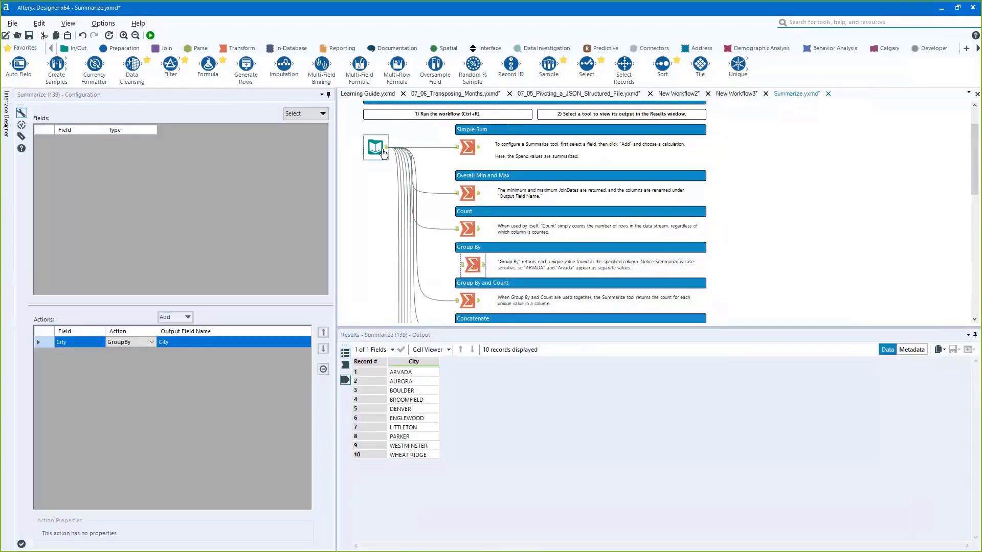
pyautogui.hotkey('ctrl', 'z')
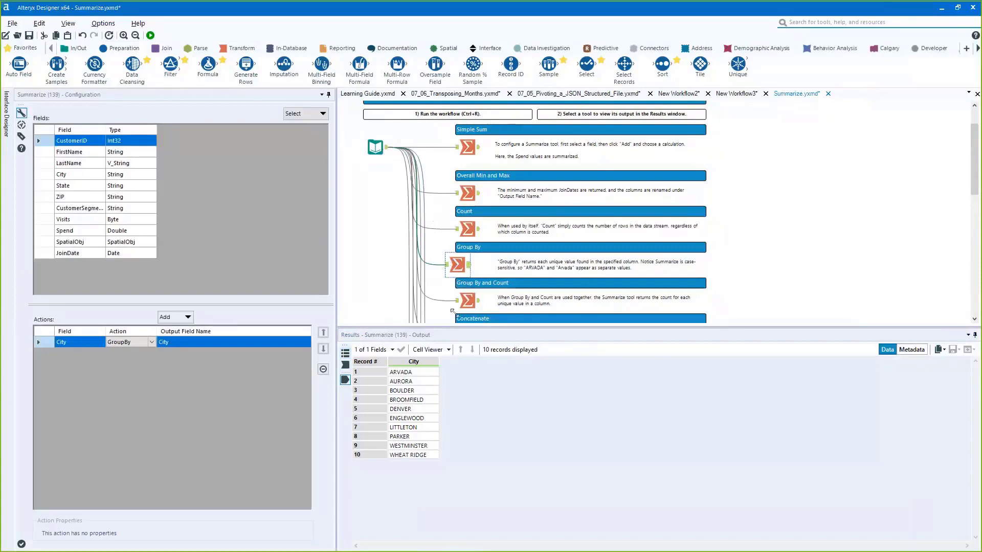
# - Rerun the workflow and examine the Group By example's City values for mixed-case duplicates
pyautogui.click(463, 276)
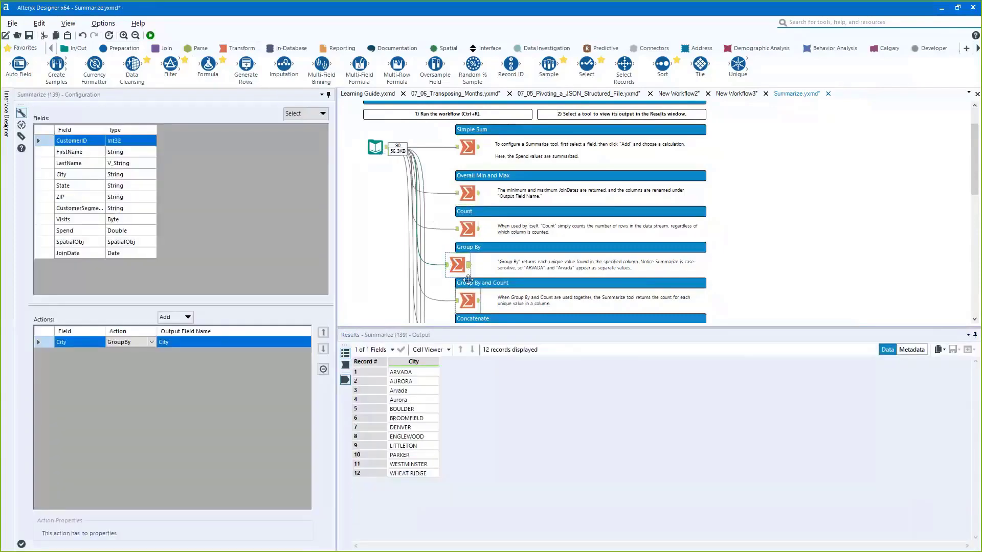
pyautogui.moveTo(404, 372); pyautogui.dragTo(405, 468)
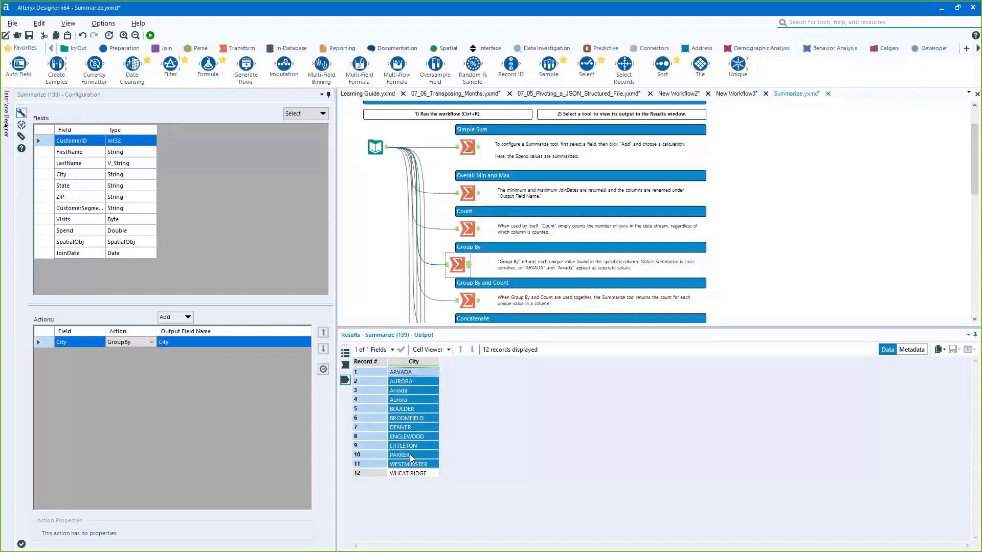
pyautogui.click(420, 427)
pyautogui.moveTo(416, 400); pyautogui.dragTo(409, 465)
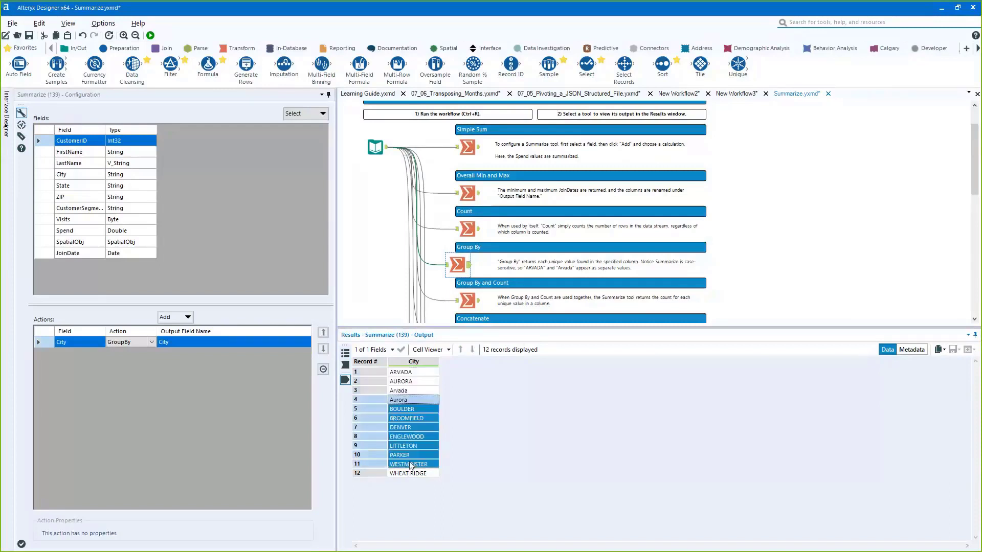
pyautogui.click(431, 382)
pyautogui.click(423, 372)
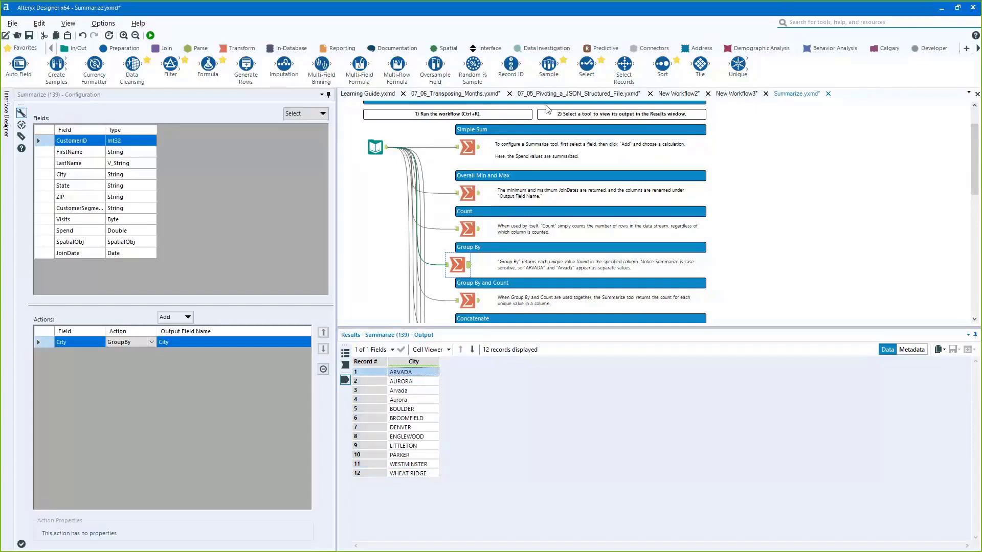
# - Add a Select Records tool after the Group By example's Summarize tool and identify which City rows to keep
pyautogui.moveTo(624, 64); pyautogui.dragTo(503, 264)
pyautogui.hotkey('ctrl', 'r')
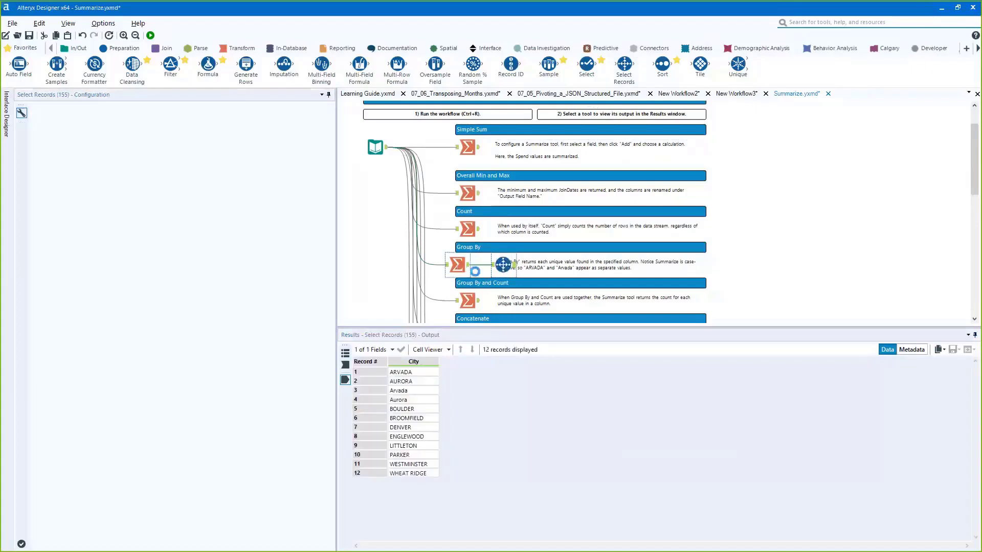
pyautogui.click(462, 267)
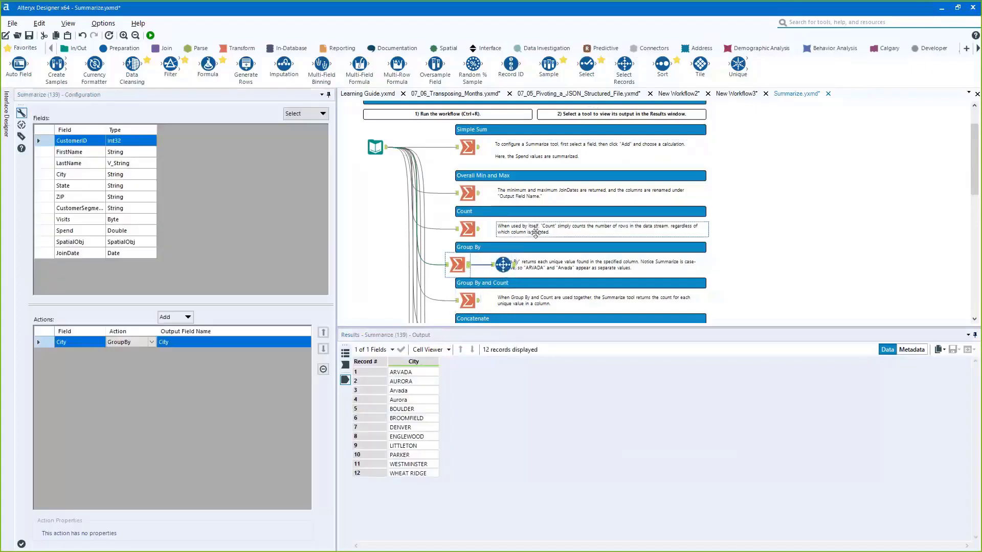
pyautogui.moveTo(409, 372); pyautogui.dragTo(427, 488)
pyautogui.click(408, 381)
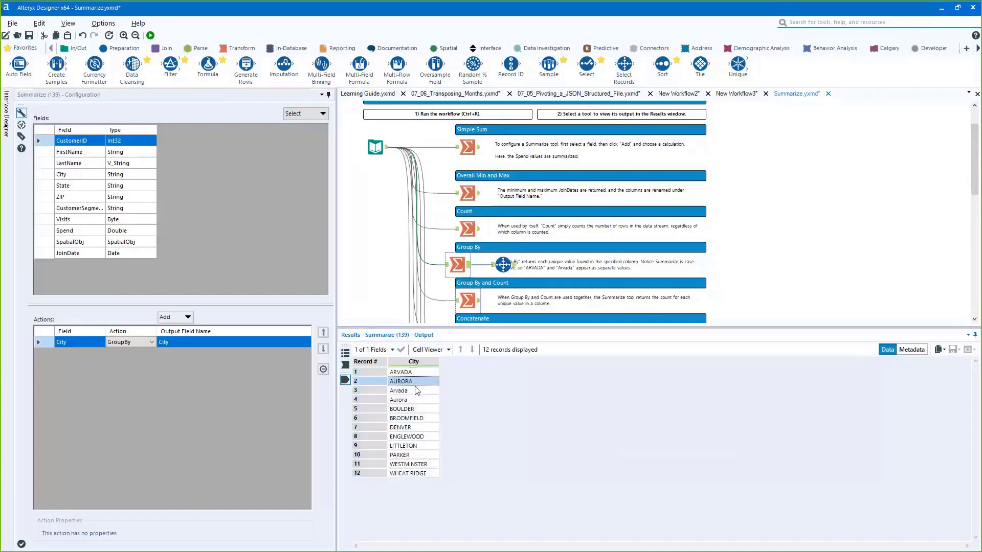
pyautogui.moveTo(407, 403); pyautogui.dragTo(421, 375)
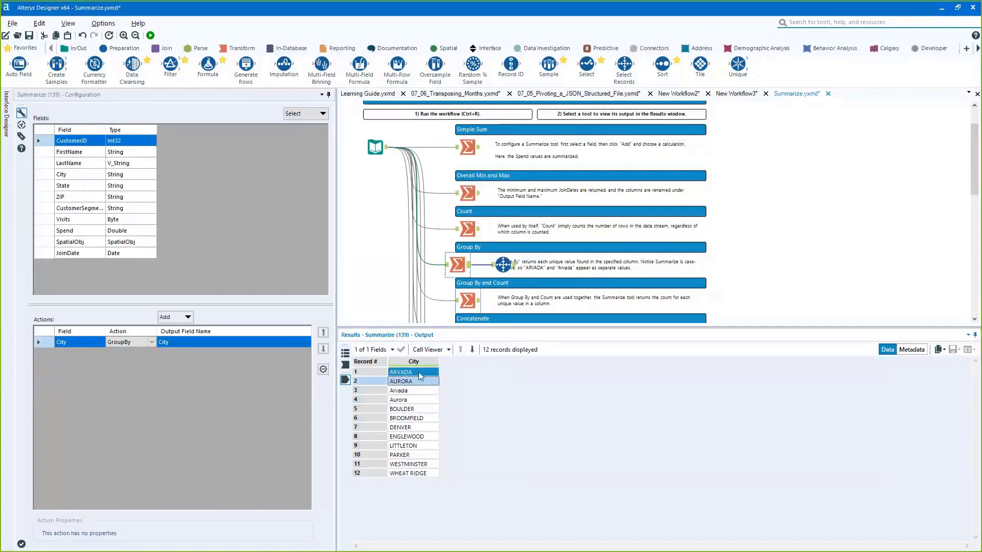
pyautogui.moveTo(410, 414); pyautogui.dragTo(391, 480)
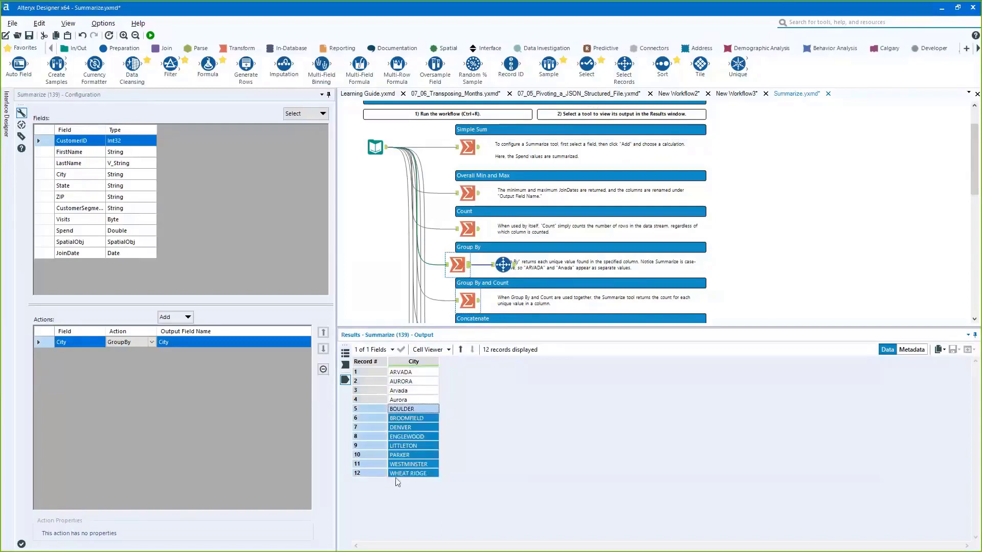
# - Set the Select Records ranges to 1-2 and 5-12, run the workflow and check the returned City rows
pyautogui.click(503, 264)
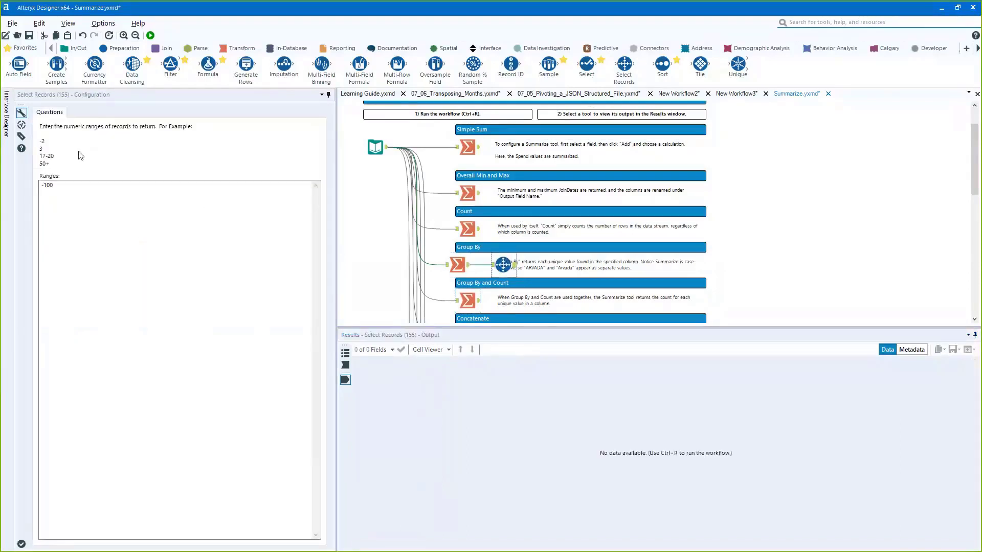
pyautogui.click(48, 166)
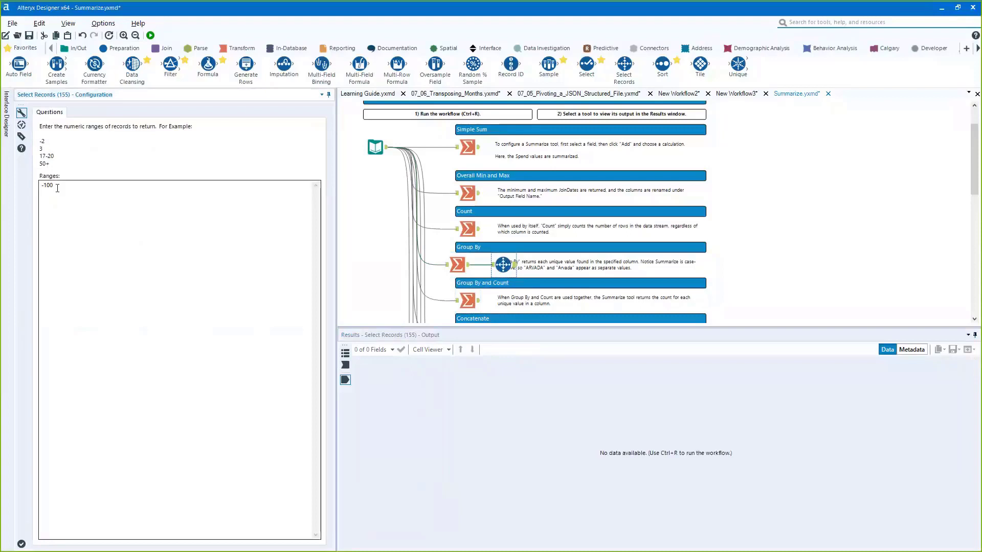
pyautogui.press('Tab')
pyautogui.write('1-2 ')
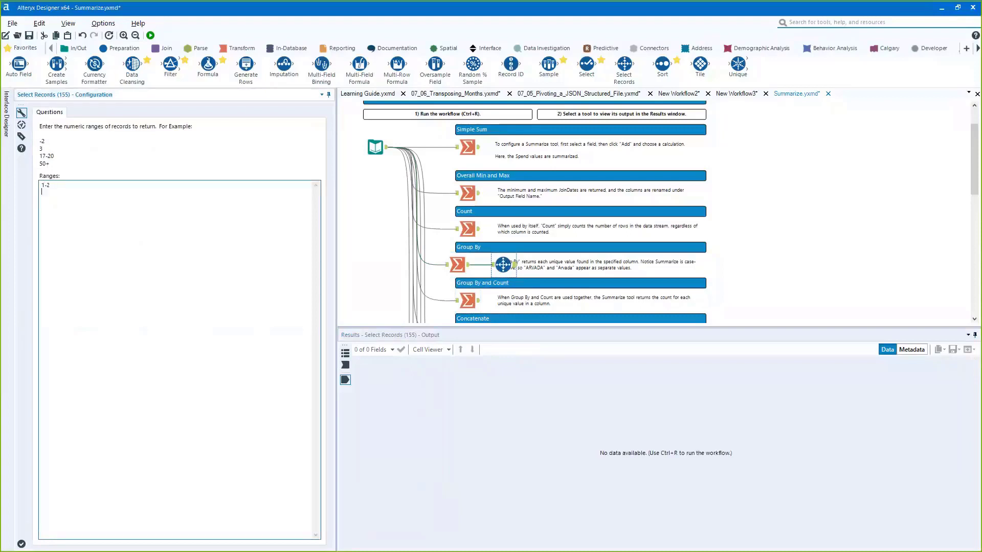
pyautogui.write('5-12')
pyautogui.click(448, 261)
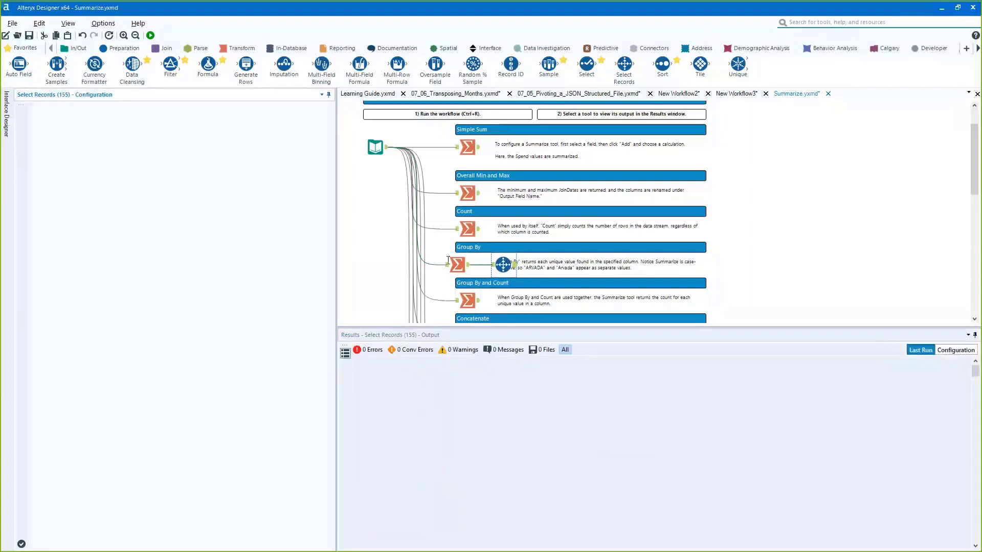
pyautogui.click(502, 264)
pyautogui.moveTo(402, 372); pyautogui.dragTo(406, 476)
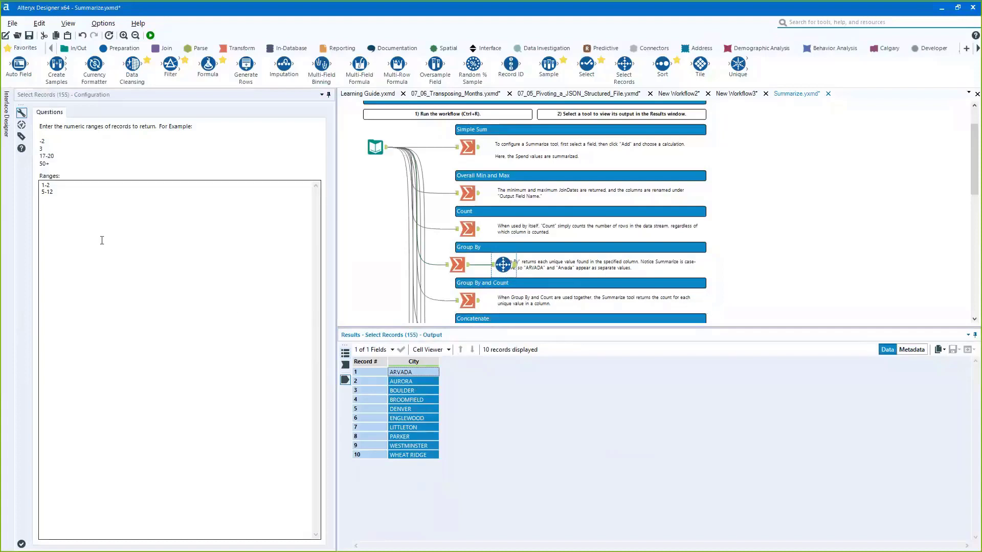
# - Shorten the Select Records ranges to -2 and 5+ and rerun the workflow
pyautogui.click(59, 186)
pyautogui.moveTo(60, 186); pyautogui.dragTo(42, 185)
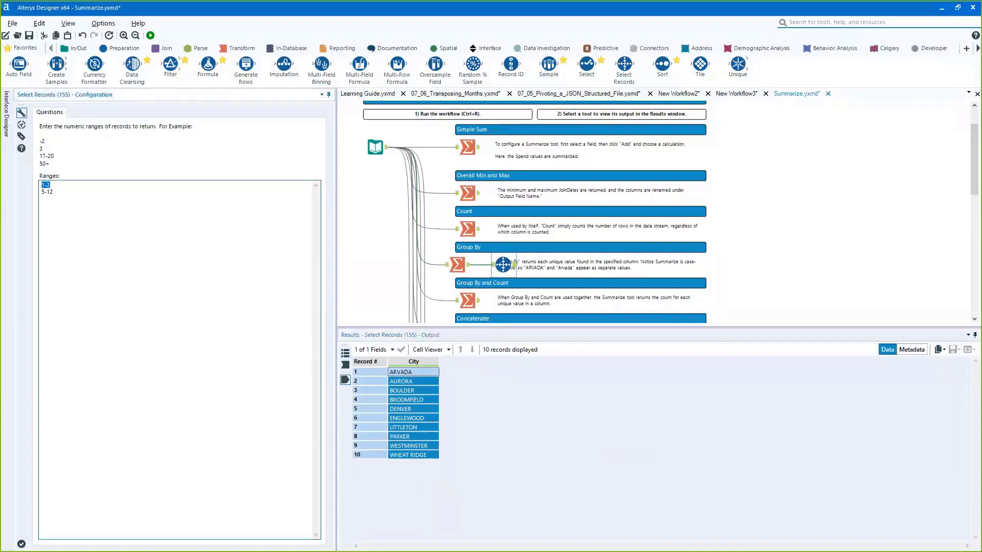
pyautogui.click(43, 186)
pyautogui.press('BackSpace')
pyautogui.click(60, 191)
pyautogui.press('BackSpace')
pyautogui.press('BackSpace')
pyautogui.click(51, 200)
pyautogui.hotkey('ctrl', 'r')
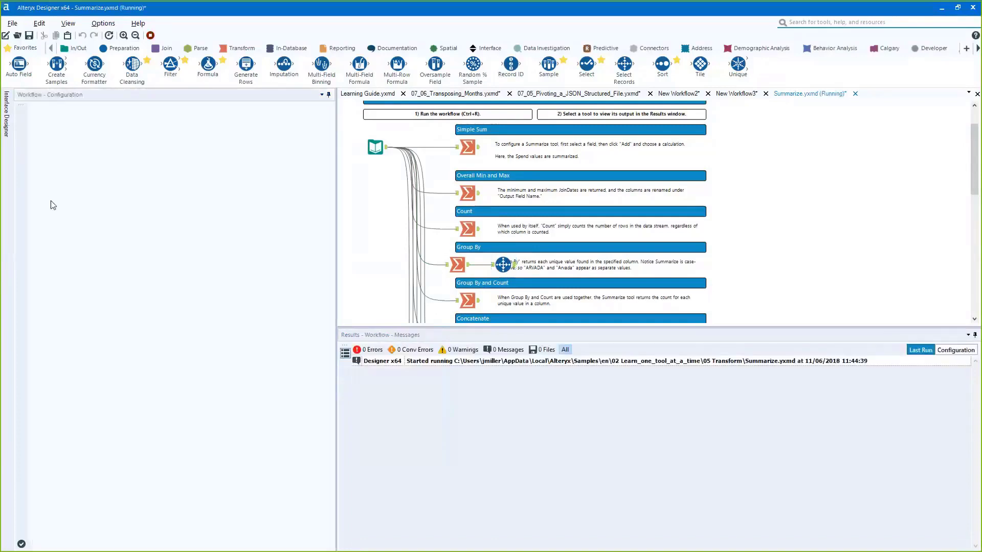
# - Move the Select Records tool closer to the Summarize tool and run it with only record 5 as its range
pyautogui.moveTo(521, 281); pyautogui.dragTo(487, 214)
pyautogui.click(201, 266)
pyautogui.hotkey('shift', 'Home')
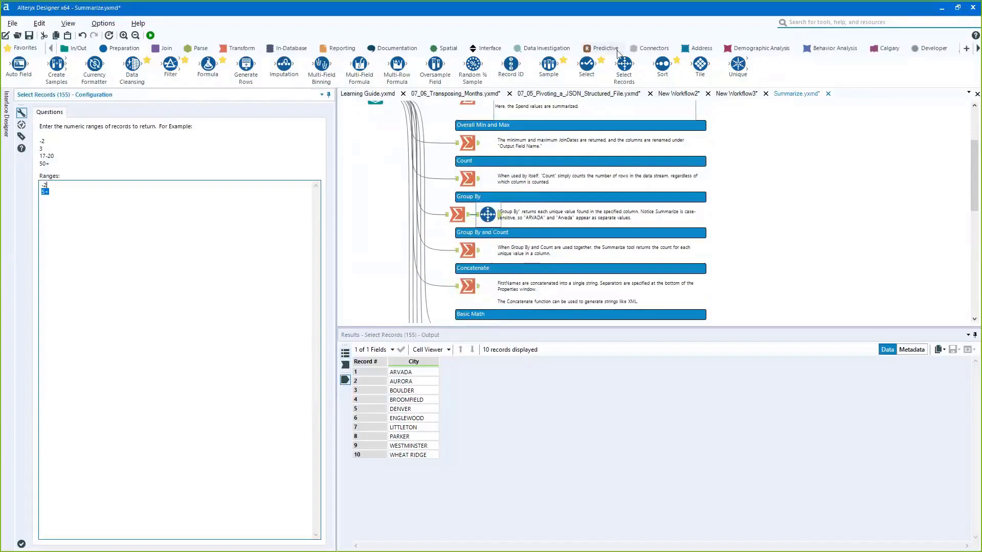
pyautogui.moveTo(625, 66)
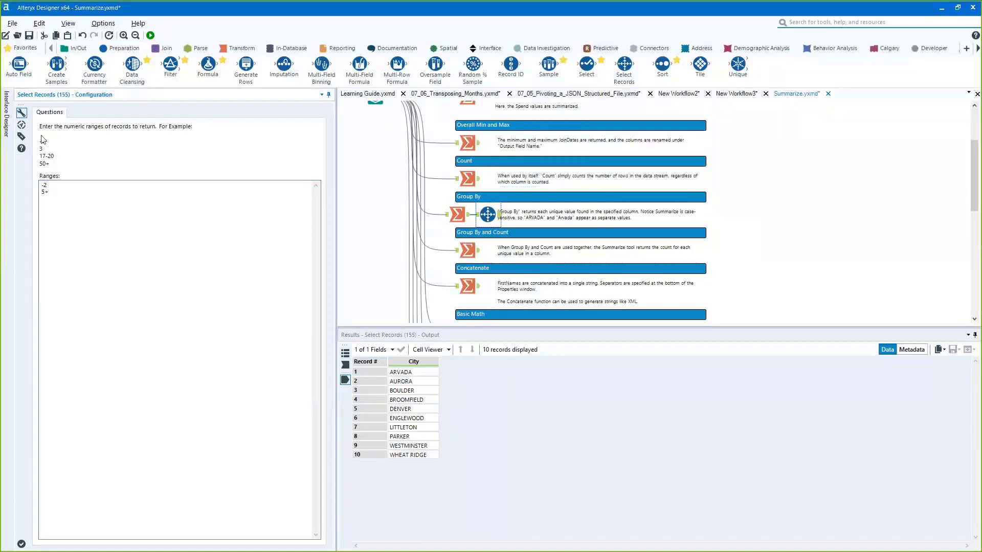
pyautogui.moveTo(54, 201); pyautogui.dragTo(52, 168)
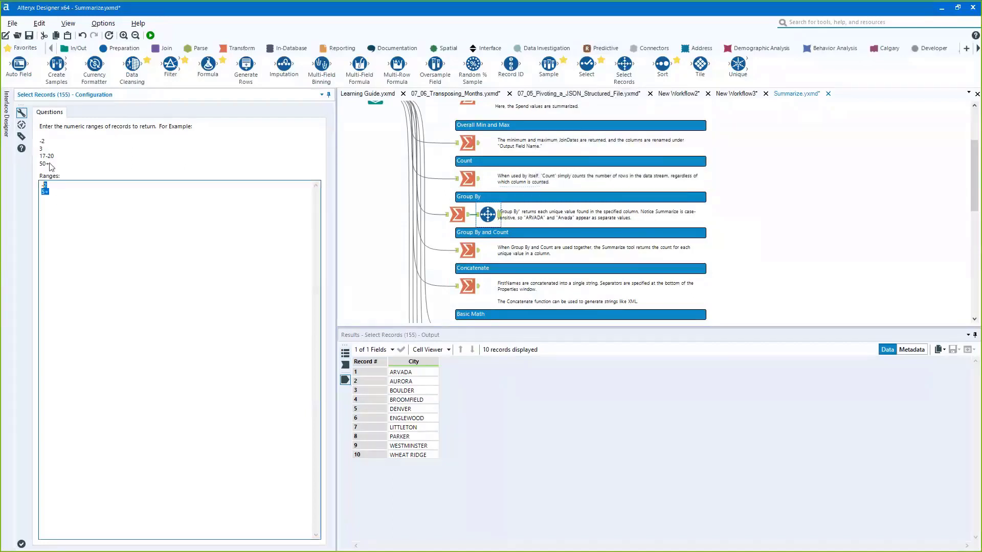
pyautogui.write('-')
pyautogui.hotkey('ctrl', 'r')
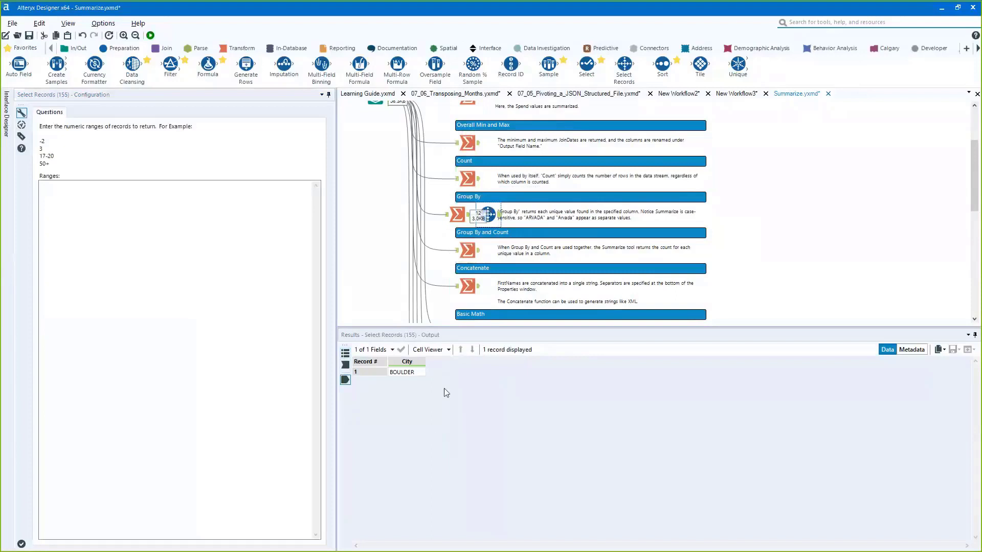
# - Set the Select Records ranges to 5 and 6 on separate lines and rerun the workflow to check the output
pyautogui.click(189, 221)
pyautogui.write('5')
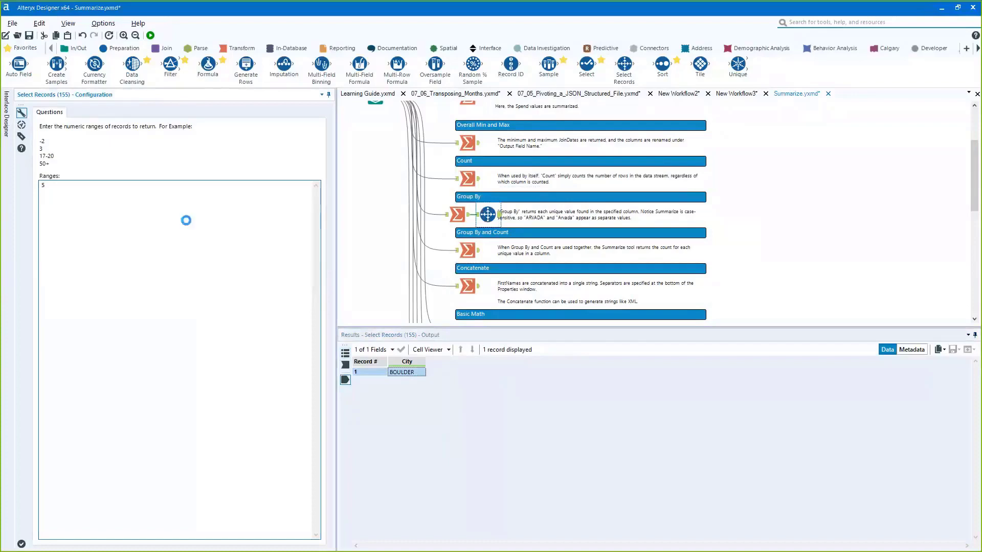
pyautogui.press('Return')
pyautogui.write('6')
pyautogui.hotkey('ctrl', 'r')
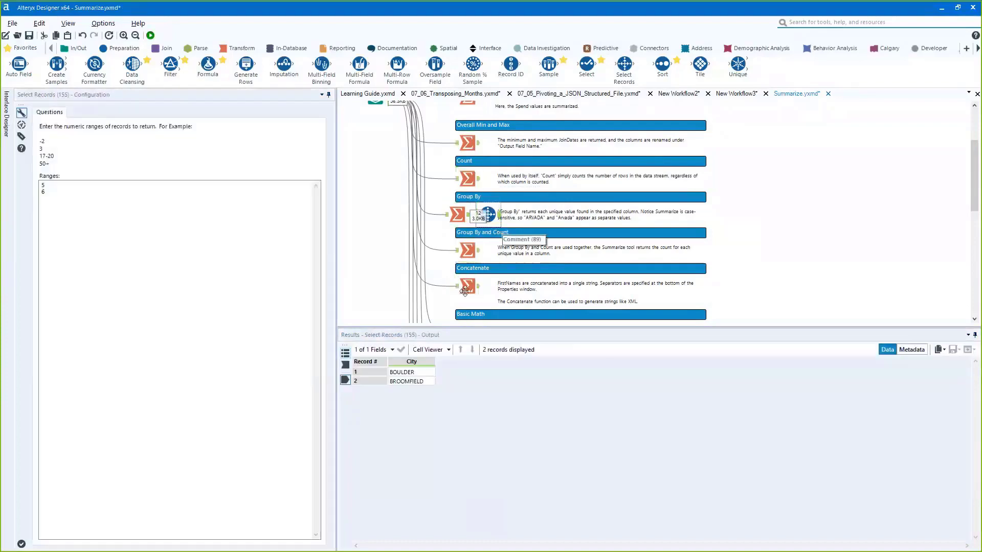
pyautogui.click(409, 381)
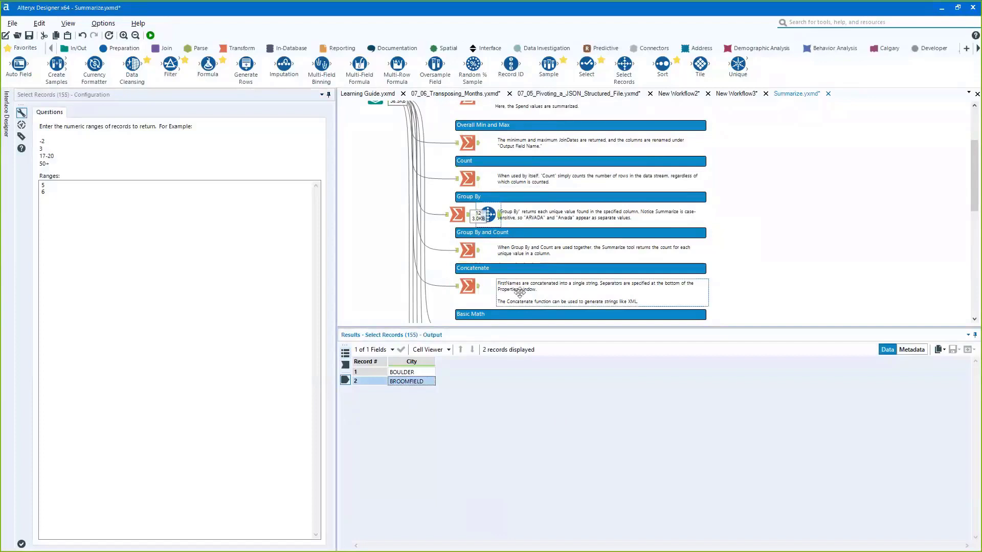
pyautogui.click(491, 215)
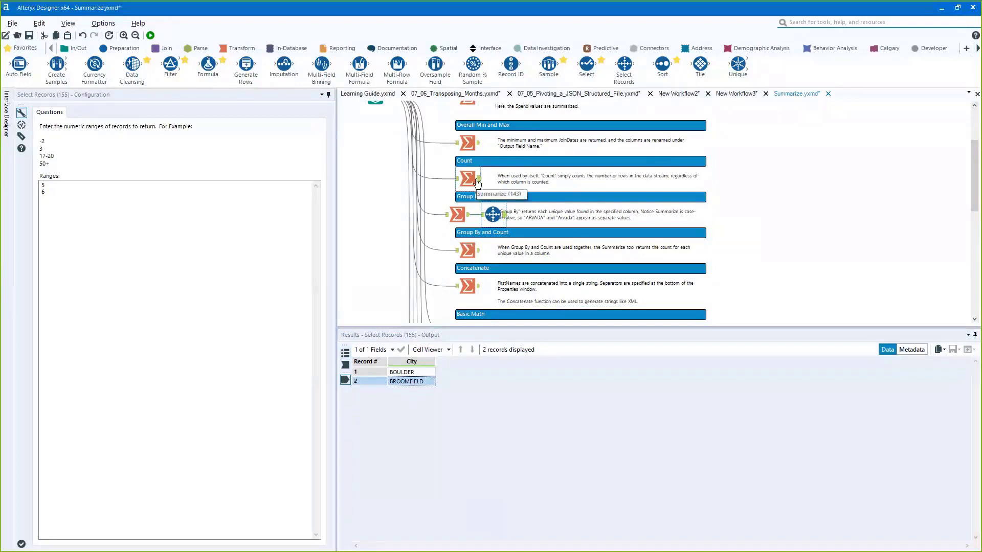
# - In the 07_05_Pivoting_a_JSON_Structured_File workflow, display the documentation tools and shift the Workflow tool container slightly left
pyautogui.click(629, 94)
pyautogui.scroll(1, 524, 223)
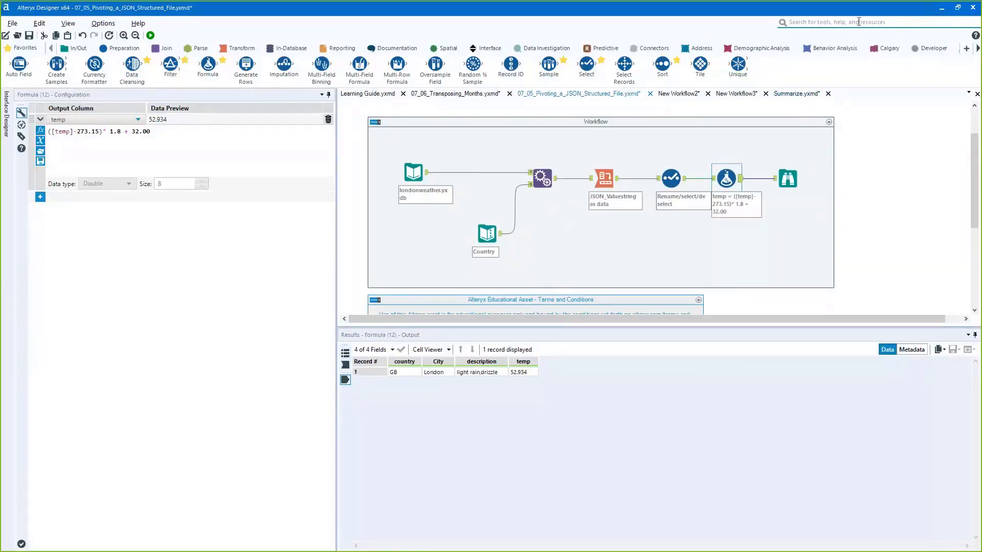
pyautogui.moveTo(591, 77); pyautogui.dragTo(390, 152)
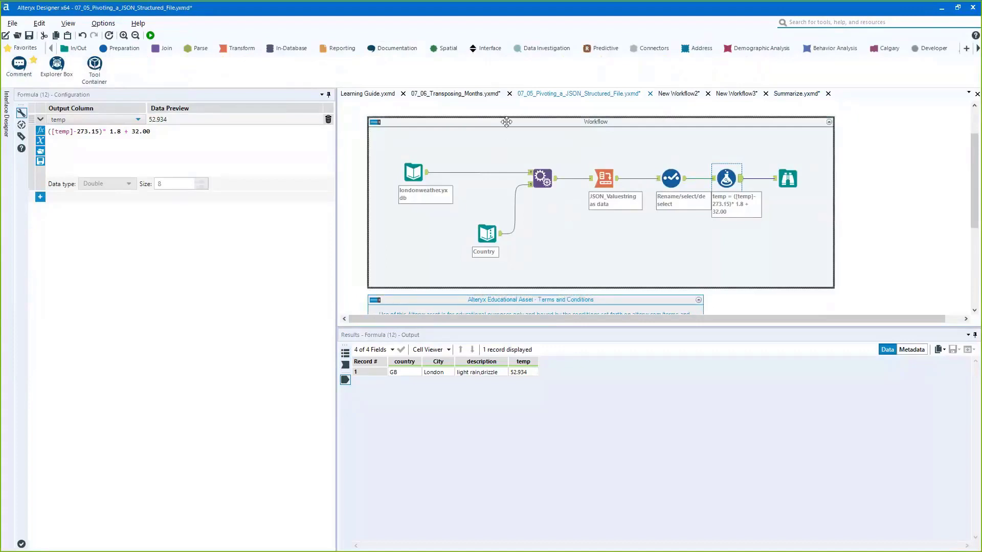
pyautogui.moveTo(509, 133); pyautogui.dragTo(501, 134)
pyautogui.scroll(-1, 501, 134)
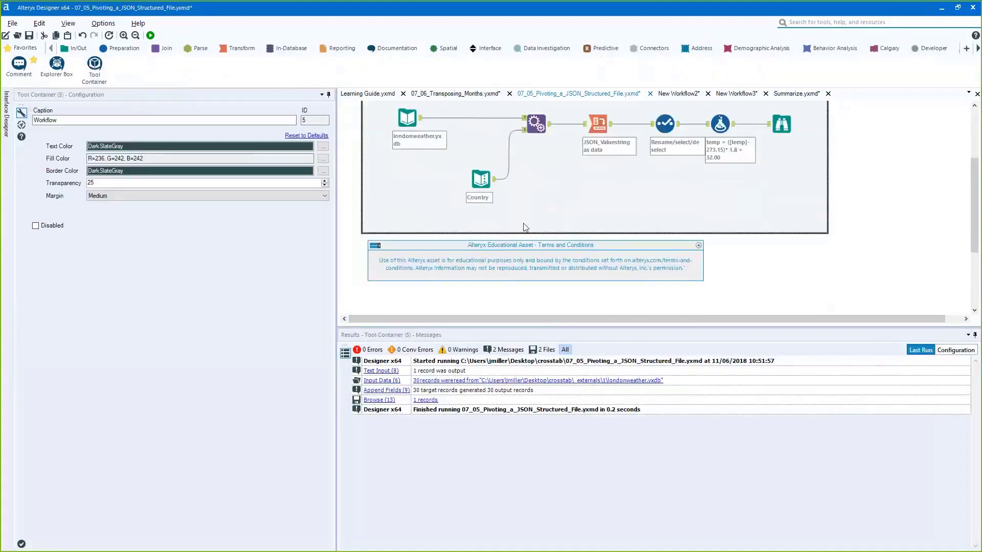
# - Disable the Workflow tool container, move it right and slightly up on the canvas, and run the workflow
pyautogui.scroll(2, 434, 163)
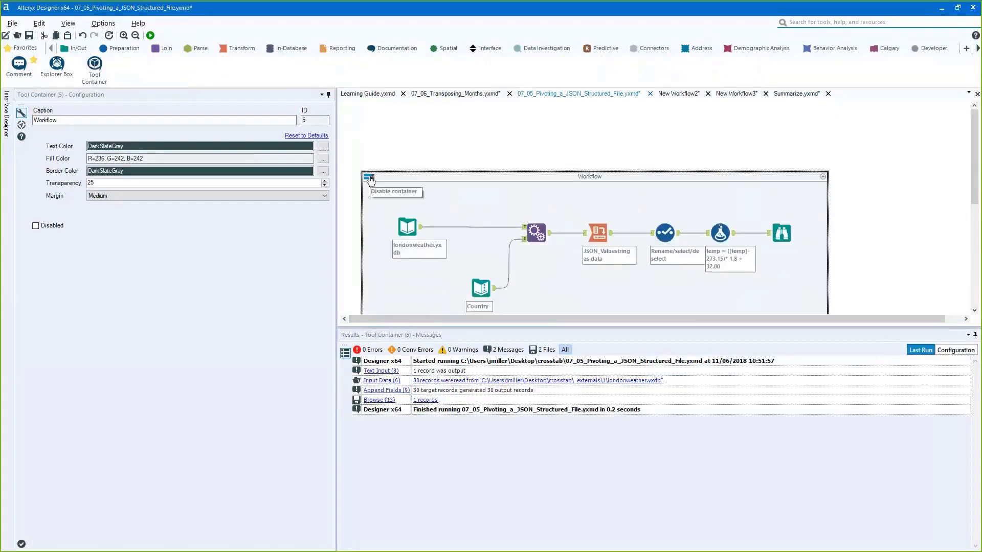
pyautogui.click(372, 181)
pyautogui.click(374, 187)
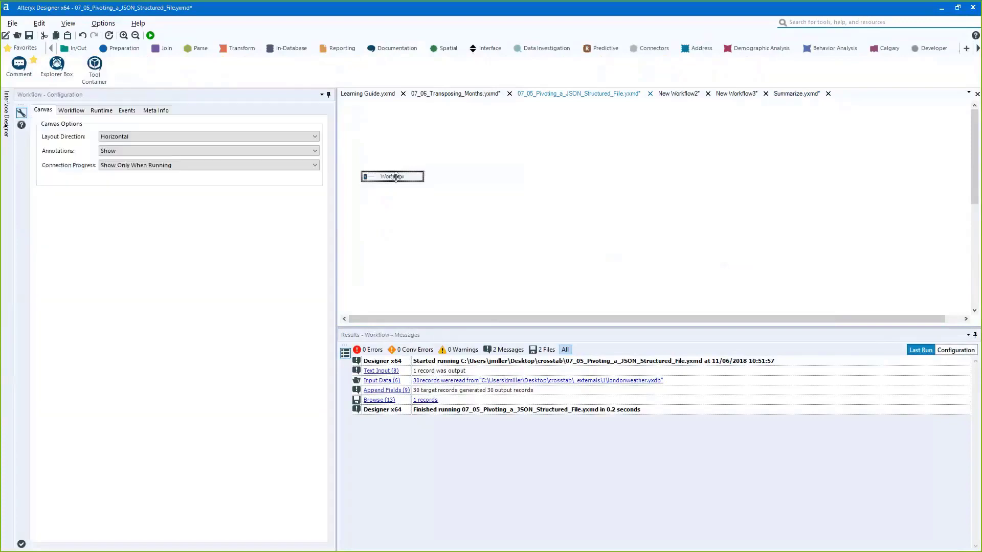
pyautogui.moveTo(396, 177); pyautogui.dragTo(492, 154)
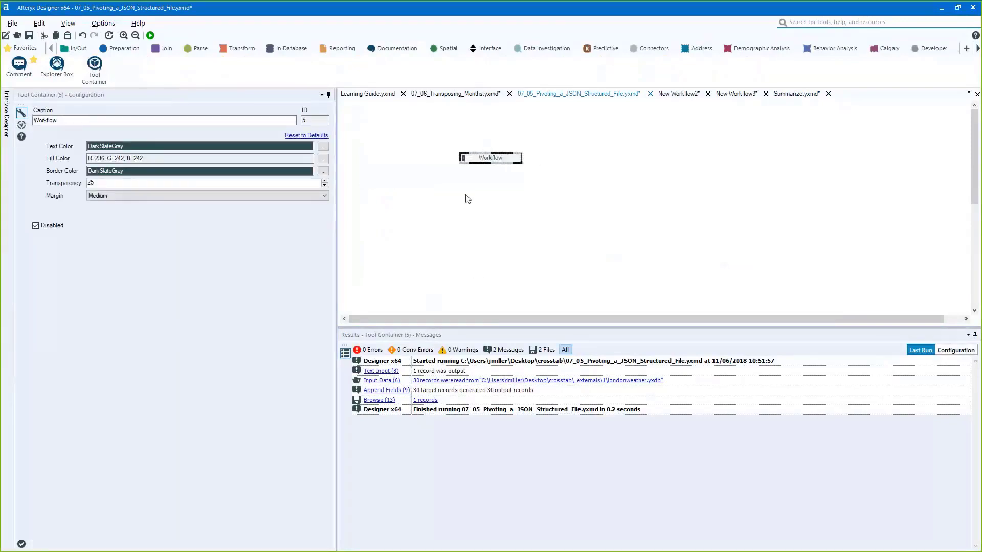
pyautogui.click(471, 202)
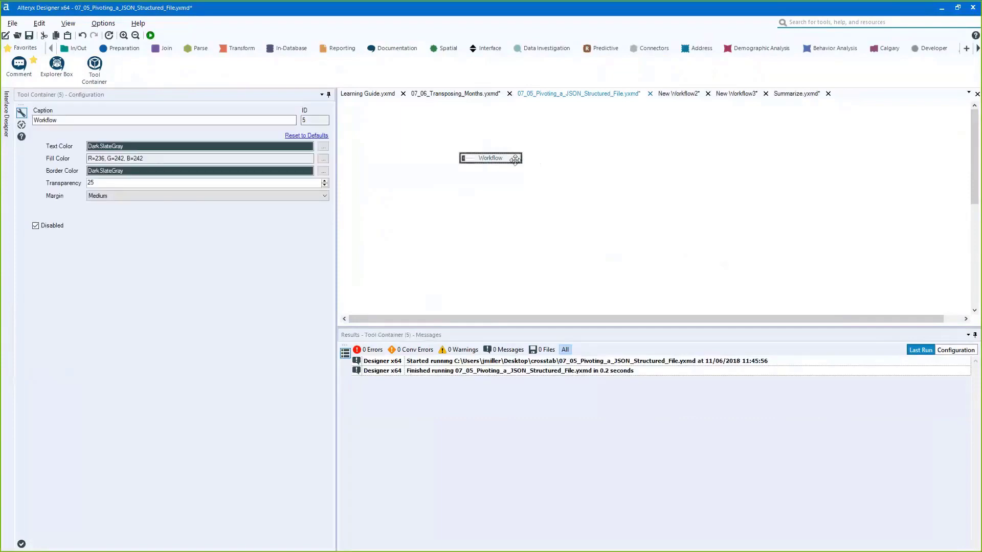
# - Enable the Workflow container and move the Country and londonweather.yxdb inputs outside it, stacked one above the other
pyautogui.click(464, 159)
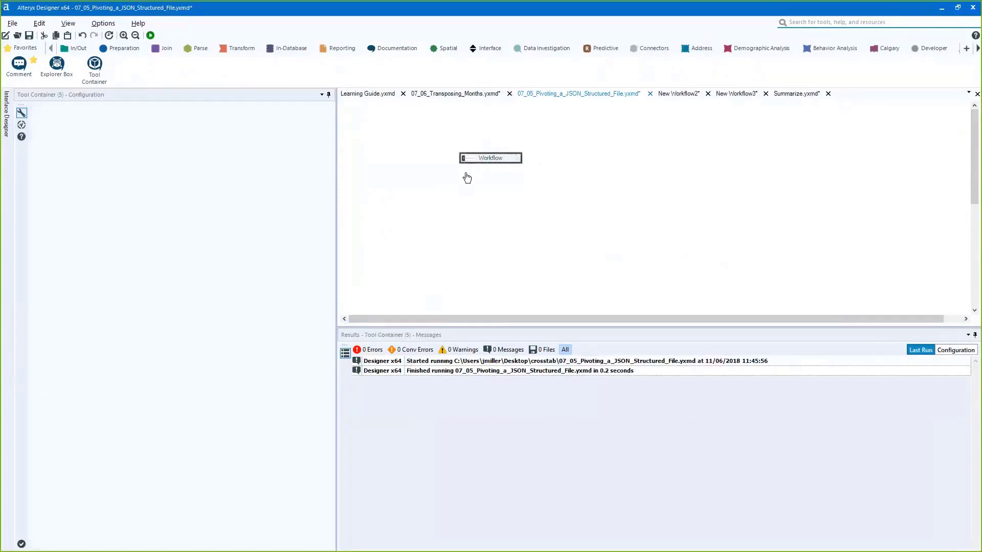
pyautogui.scroll(-1, 568, 235)
pyautogui.moveTo(579, 215); pyautogui.dragTo(395, 218)
pyautogui.moveTo(502, 155); pyautogui.dragTo(392, 164)
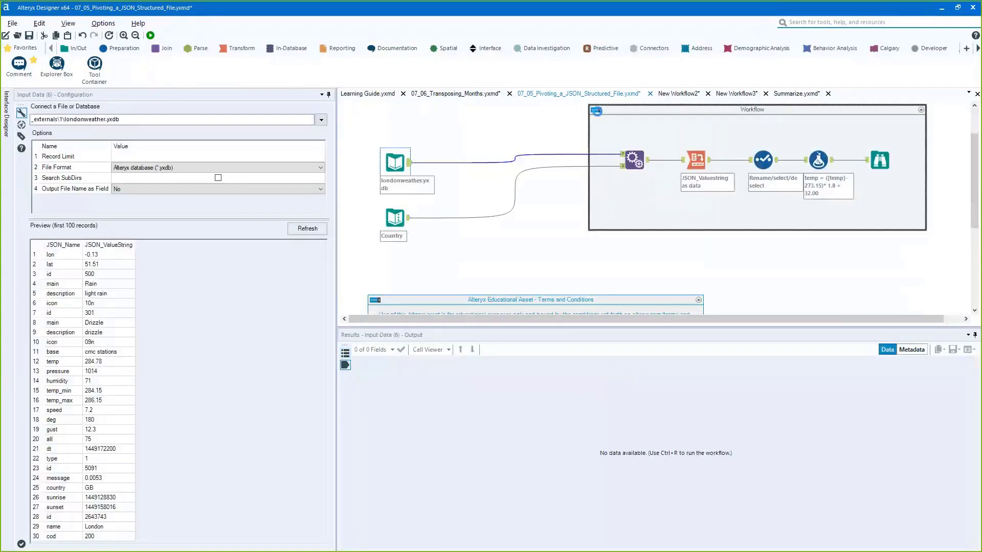
# - Disable the Workflow container, run the workflow, and check the output of the londonweather.yxdb and Country inputs
pyautogui.click(605, 105)
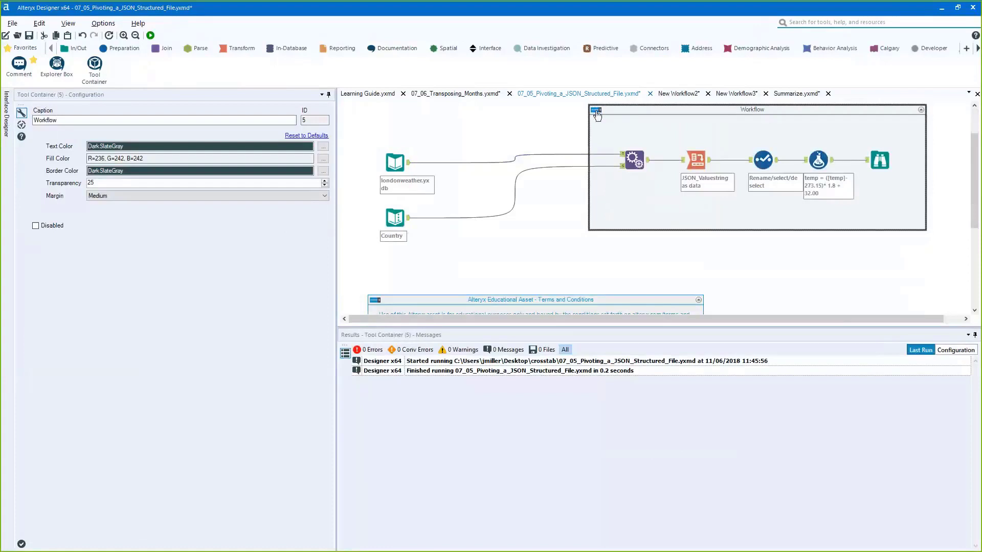
pyautogui.click(595, 109)
pyautogui.hotkey('ctrl', 'r')
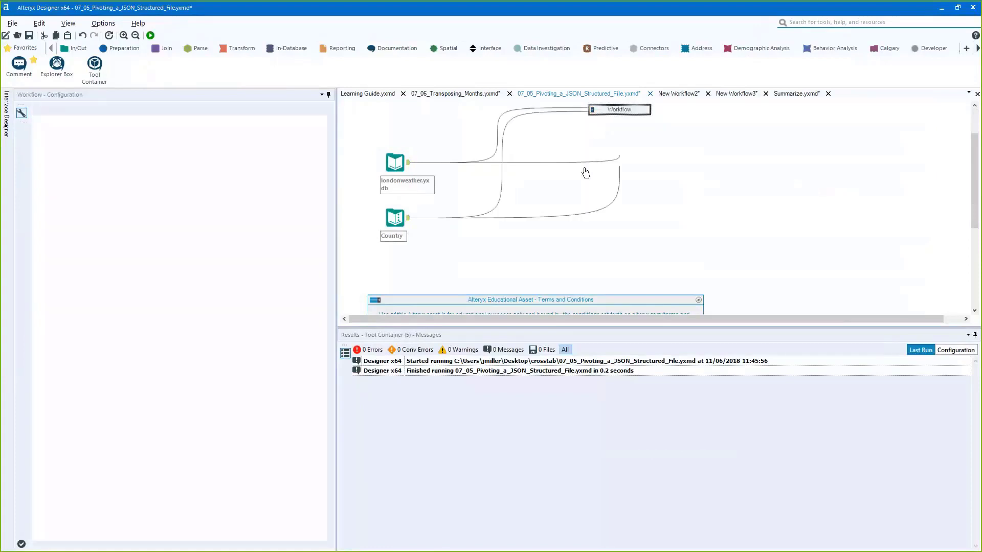
pyautogui.click(395, 164)
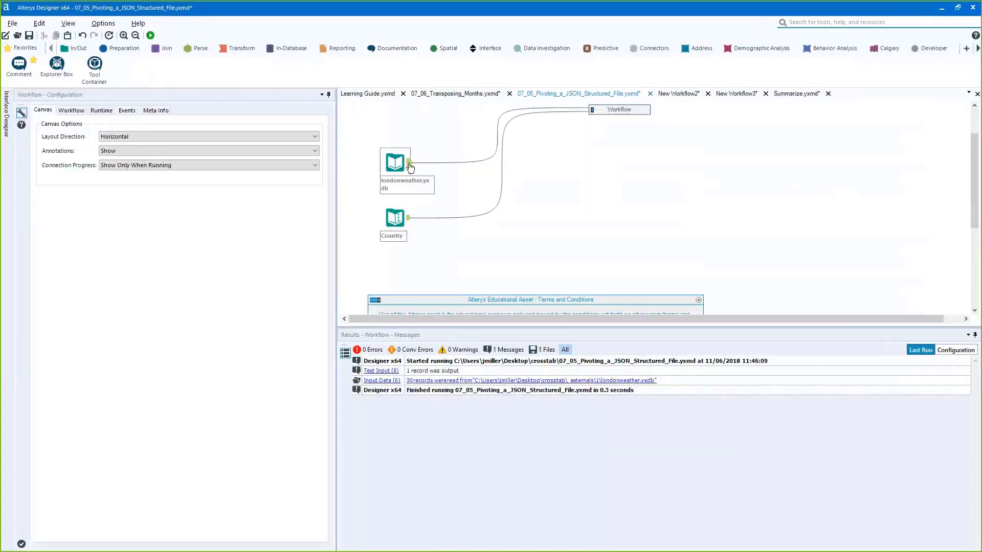
pyautogui.click(404, 221)
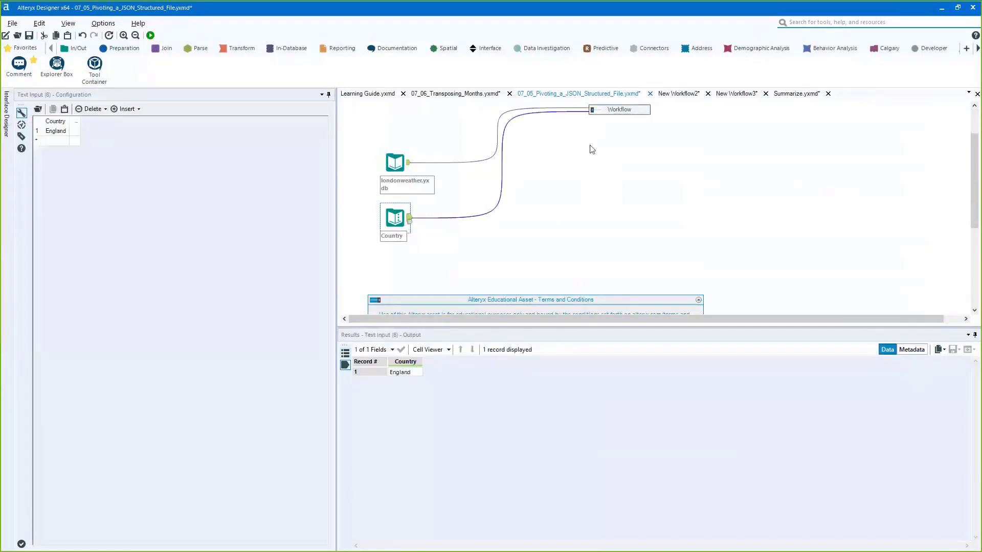
# - Enable the Workflow container again and inspect its Append Fields tool and the fields leaving its Cross Tab tool
pyautogui.click(616, 110)
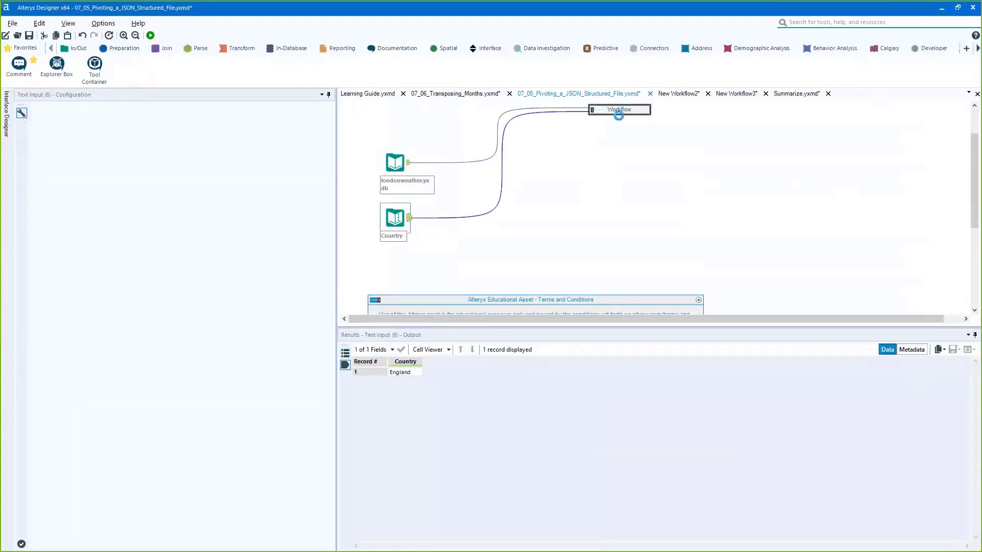
pyautogui.doubleClick(618, 109)
pyautogui.click(645, 163)
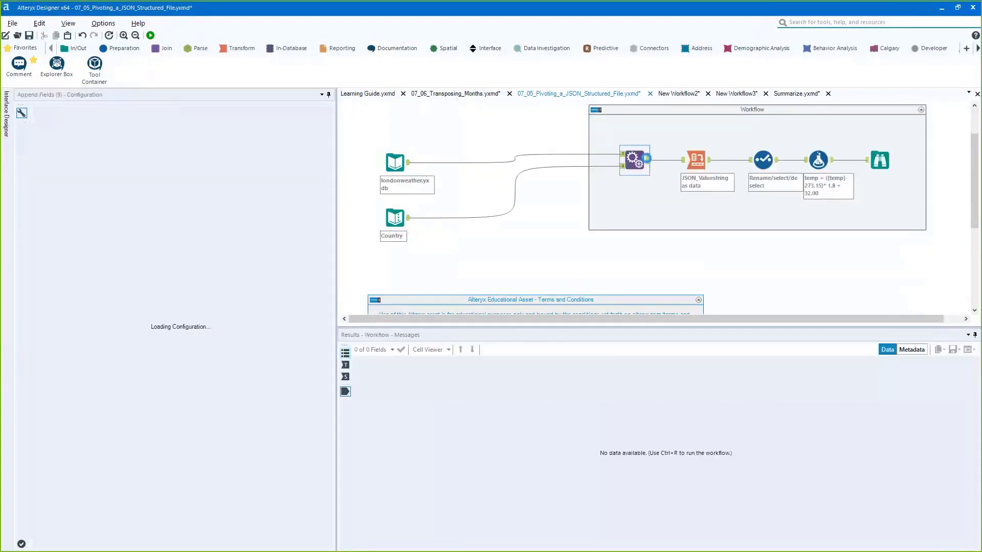
pyautogui.click(712, 162)
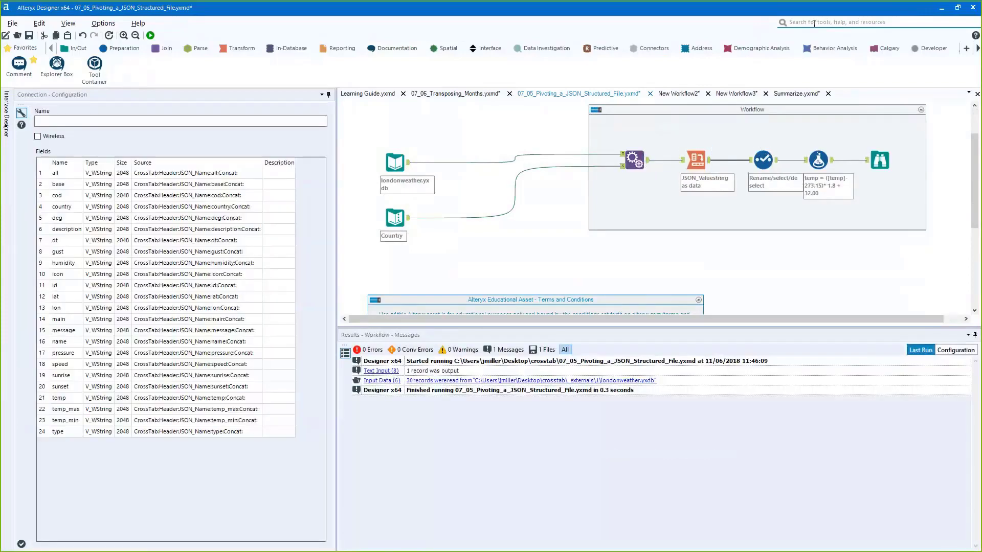
# - Search for the Tool Container, add one below the inputs, place the Country input inside, and move it beneath londonweather.yxdb
pyautogui.click(836, 22)
pyautogui.write('dont')
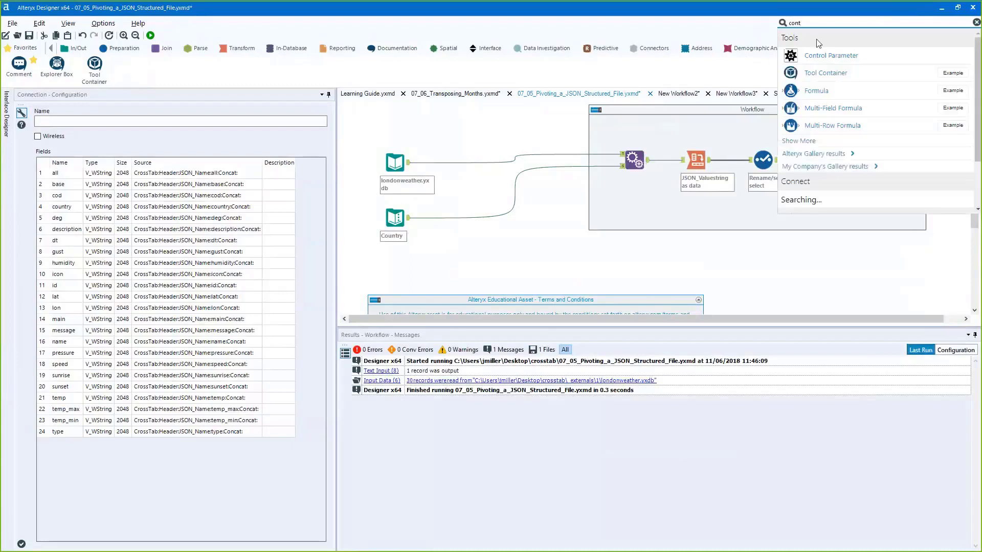
pyautogui.moveTo(825, 73); pyautogui.dragTo(507, 254)
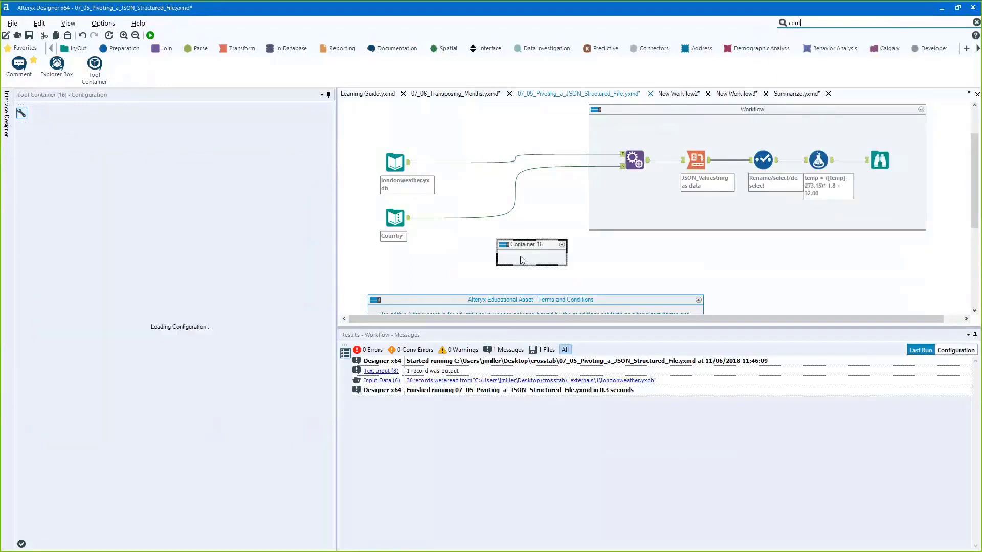
pyautogui.moveTo(395, 217); pyautogui.dragTo(513, 245)
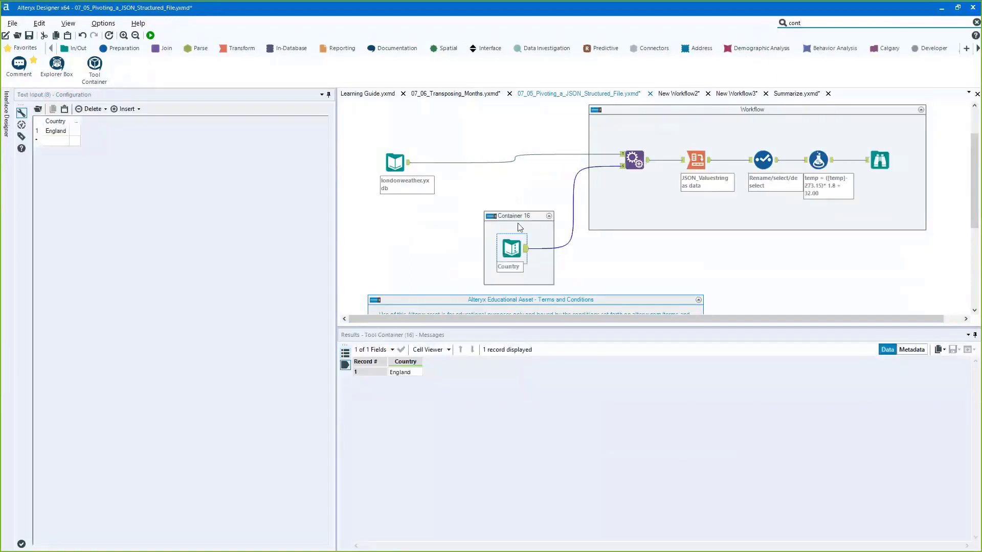
pyautogui.moveTo(519, 211); pyautogui.dragTo(462, 200)
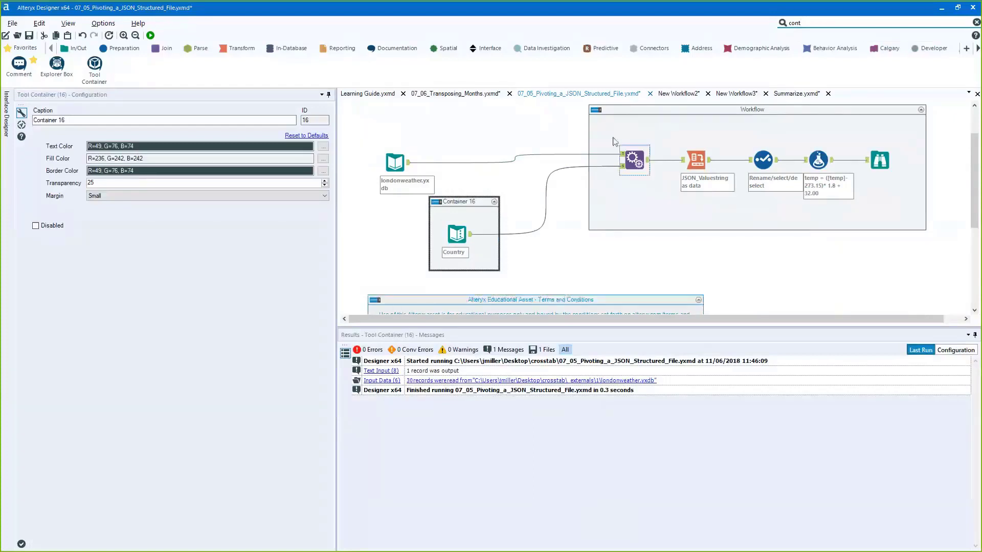
# - Shift the Workflow container slightly left and down, and move the Country input's container down and left
pyautogui.moveTo(617, 110); pyautogui.dragTo(605, 117)
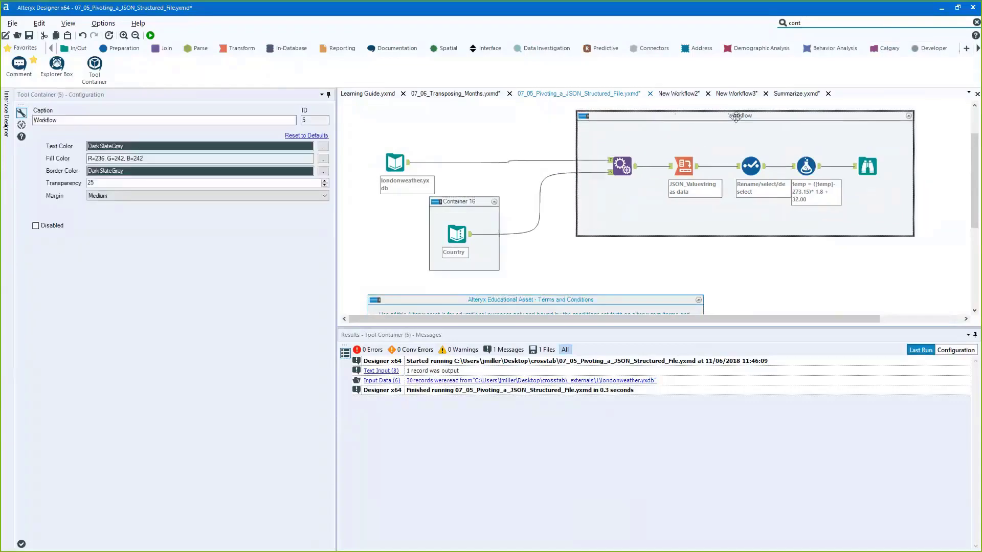
pyautogui.click(466, 201)
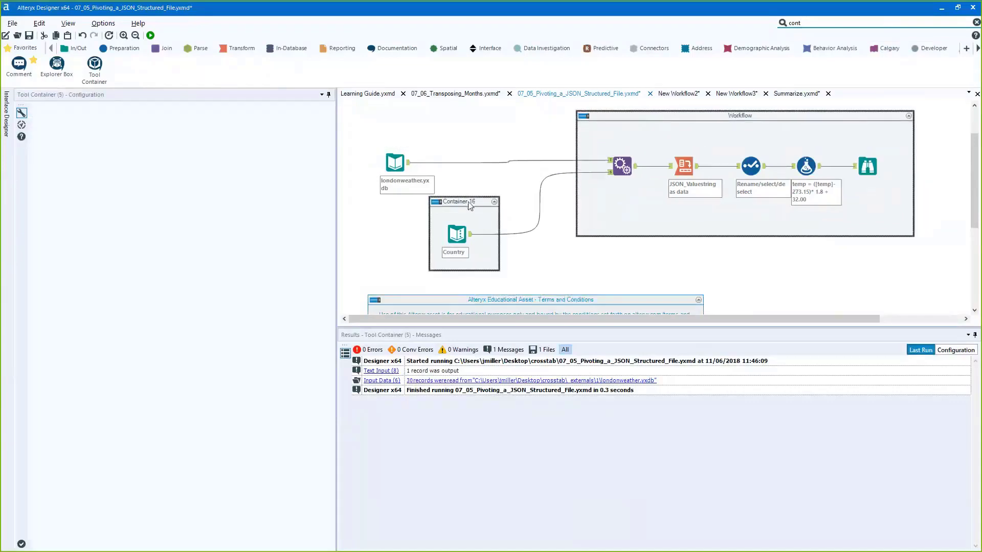
pyautogui.moveTo(466, 201); pyautogui.dragTo(453, 219)
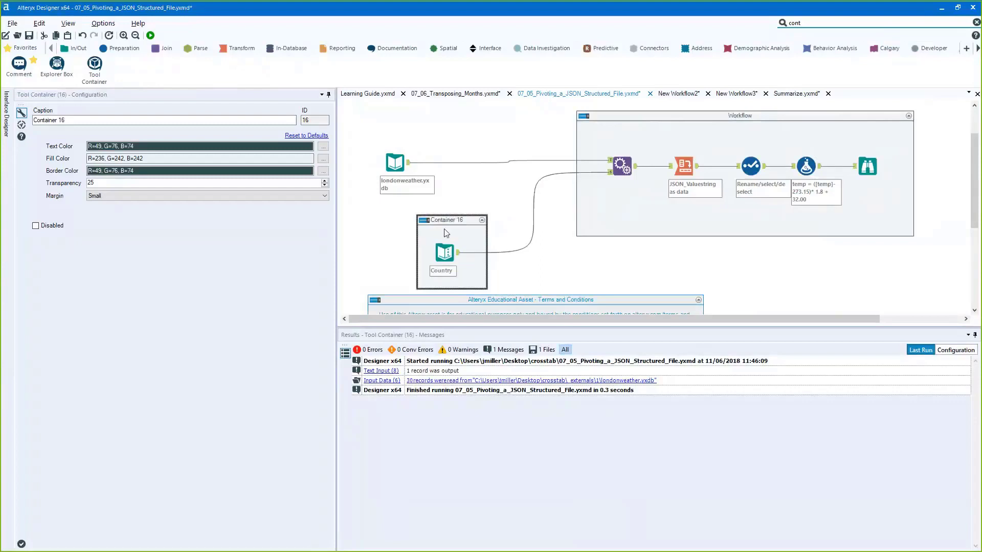
# - Caption the Country input's container "Country", nudge it up and left, and move the Workflow container slightly down
pyautogui.doubleClick(419, 220)
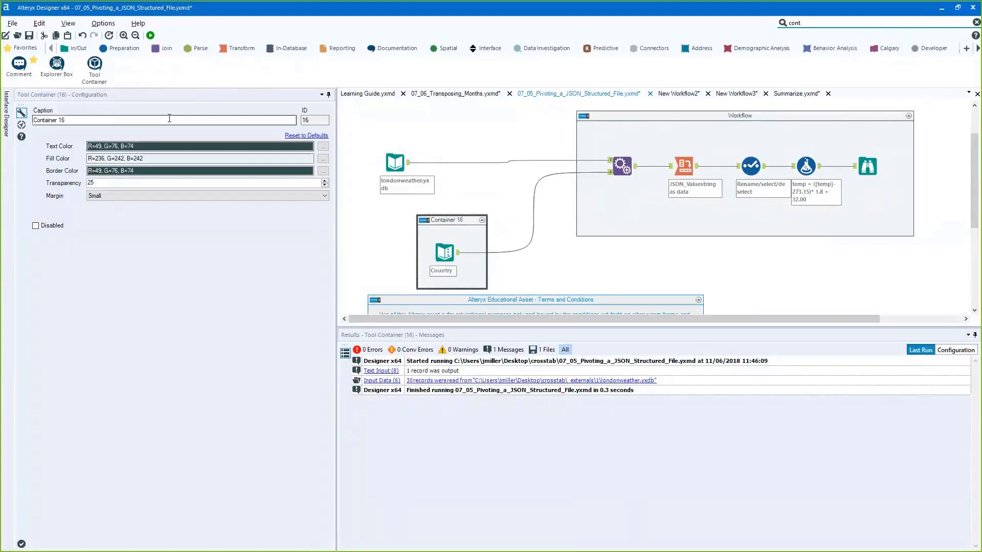
pyautogui.write('Country')
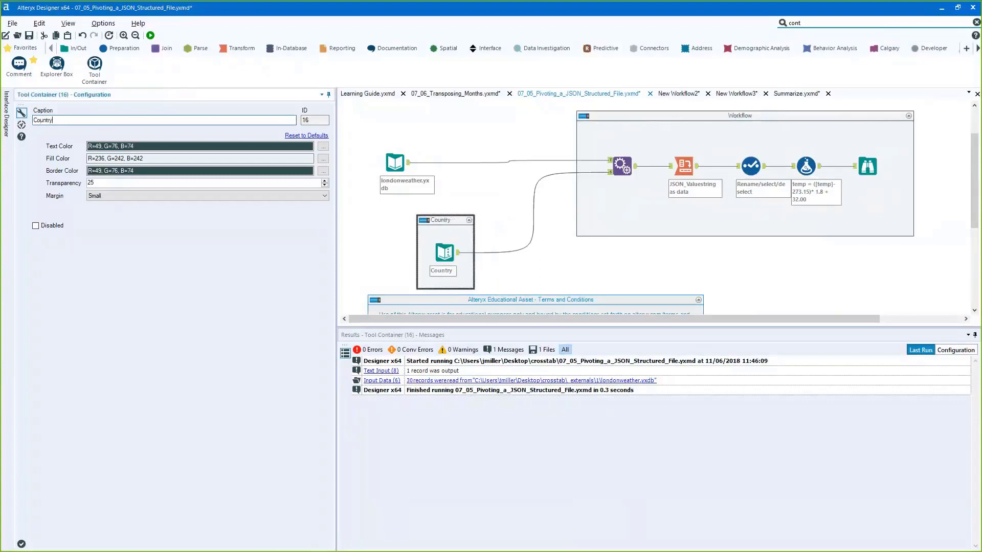
pyautogui.click(581, 265)
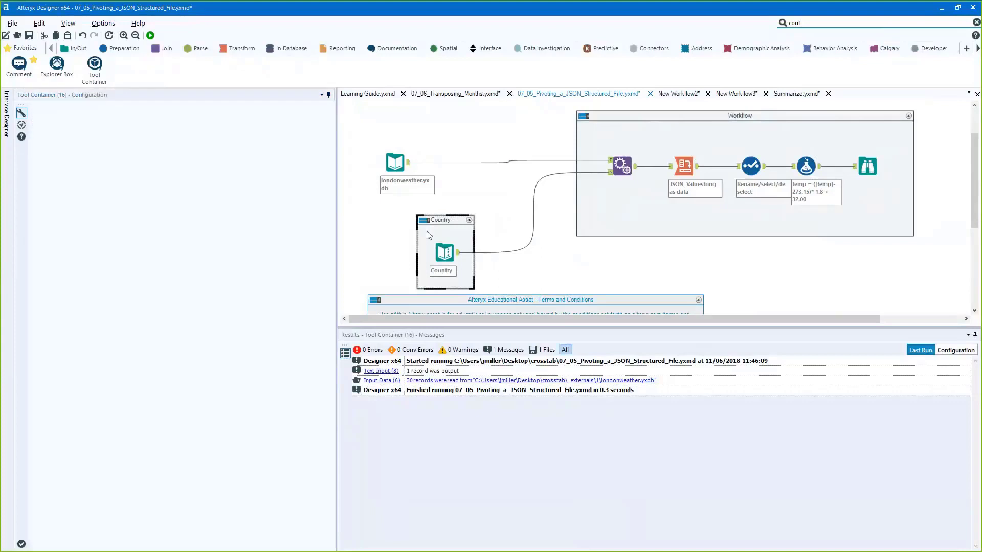
pyautogui.moveTo(426, 232); pyautogui.dragTo(414, 226)
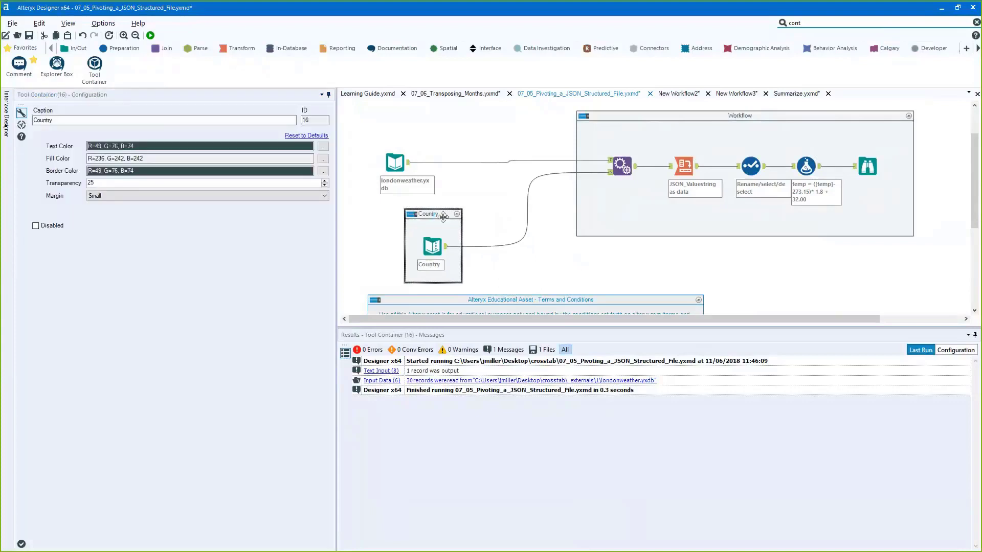
pyautogui.moveTo(665, 116); pyautogui.dragTo(700, 130)
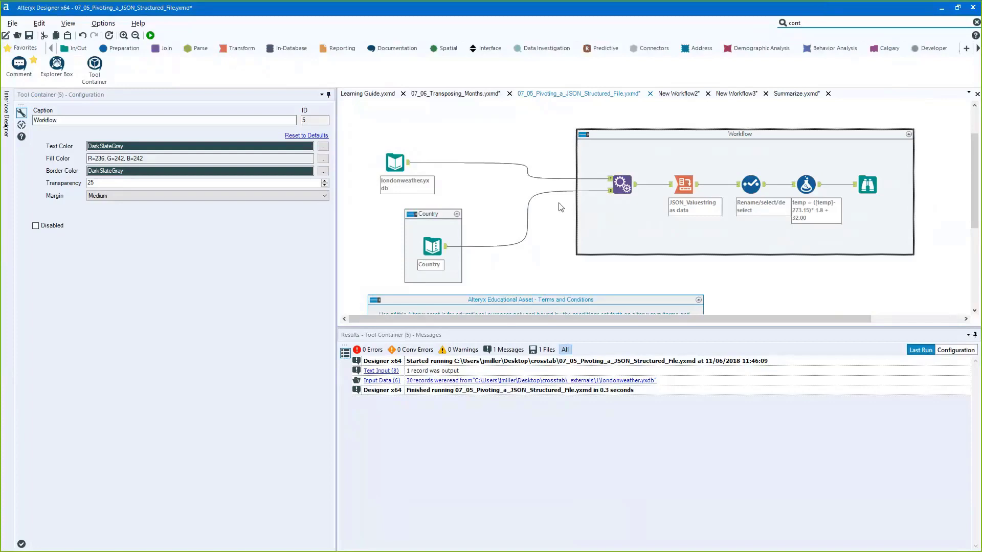
# - Delete only the Country container, keeping the input tool that it holds
pyautogui.click(428, 215)
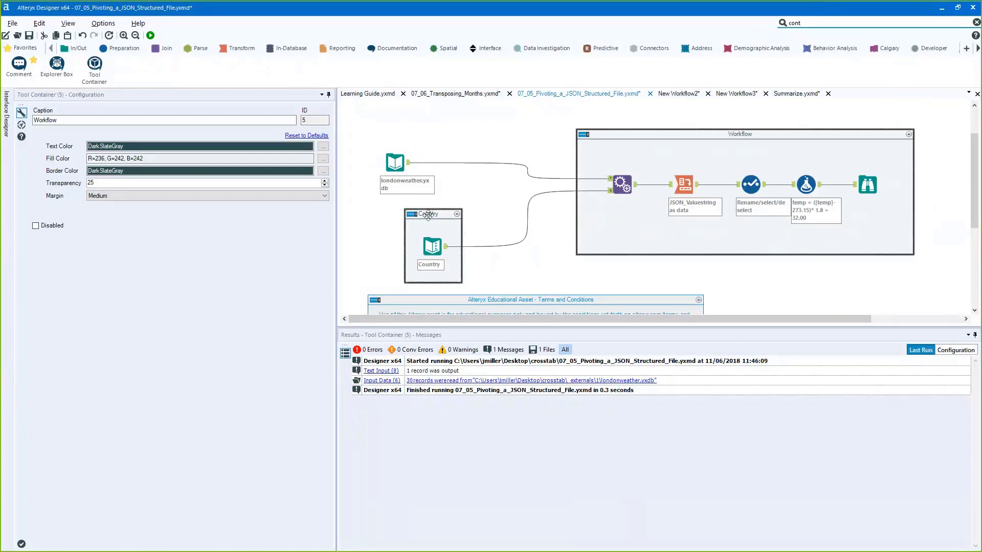
pyautogui.rightClick(432, 218)
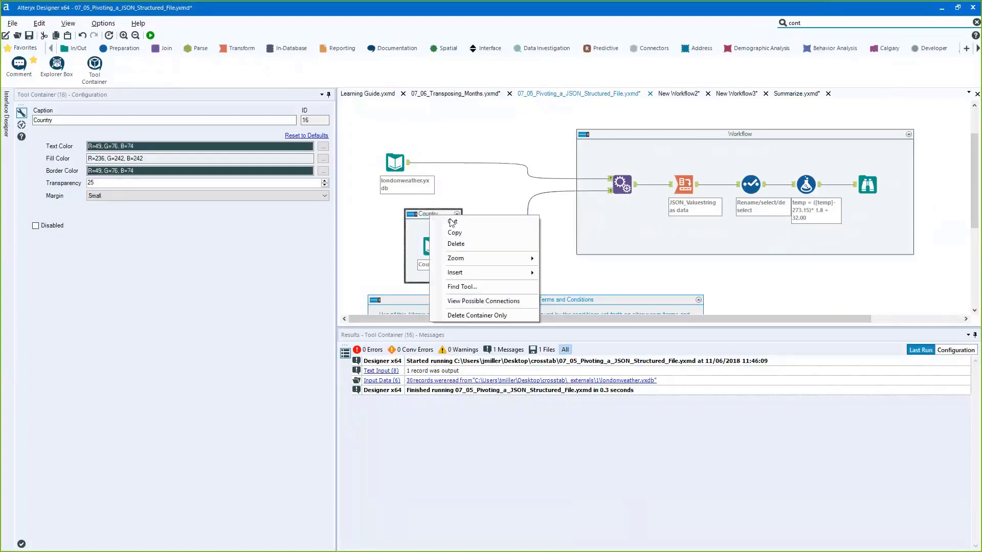
pyautogui.click(466, 314)
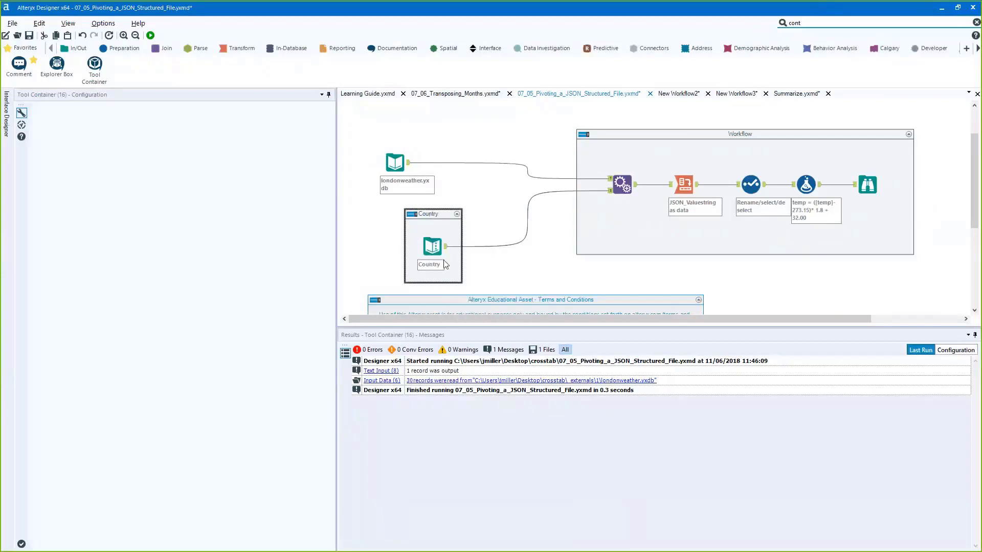
# - Shift the londonweather.yxdb and Country inputs slightly left together, and align them vertically with each other
pyautogui.moveTo(467, 278); pyautogui.dragTo(348, 112)
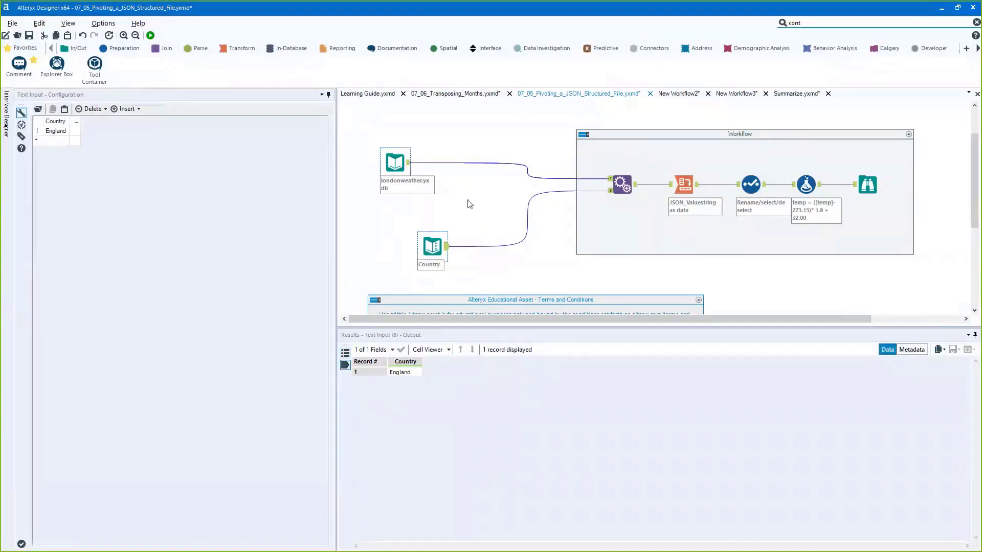
pyautogui.moveTo(433, 247); pyautogui.dragTo(420, 248)
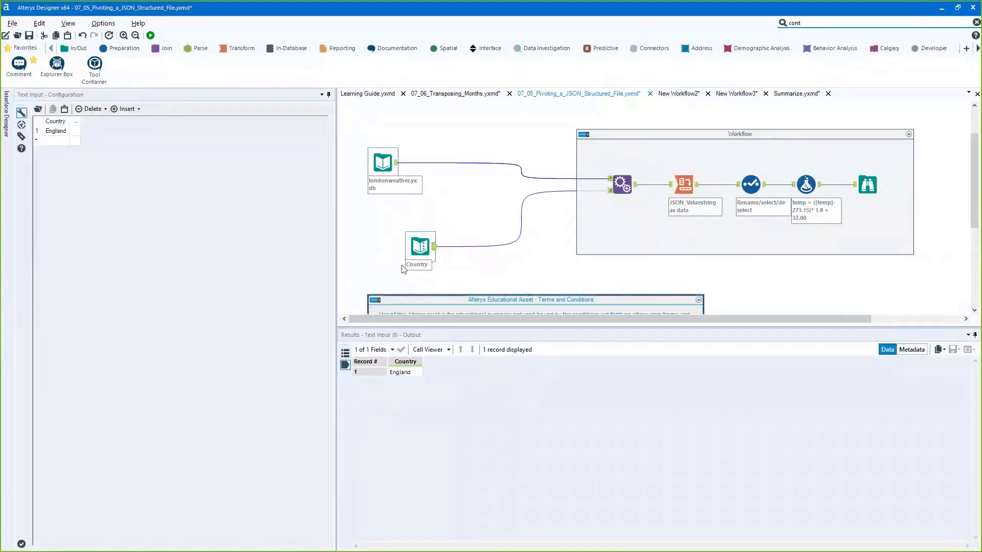
pyautogui.click(453, 276)
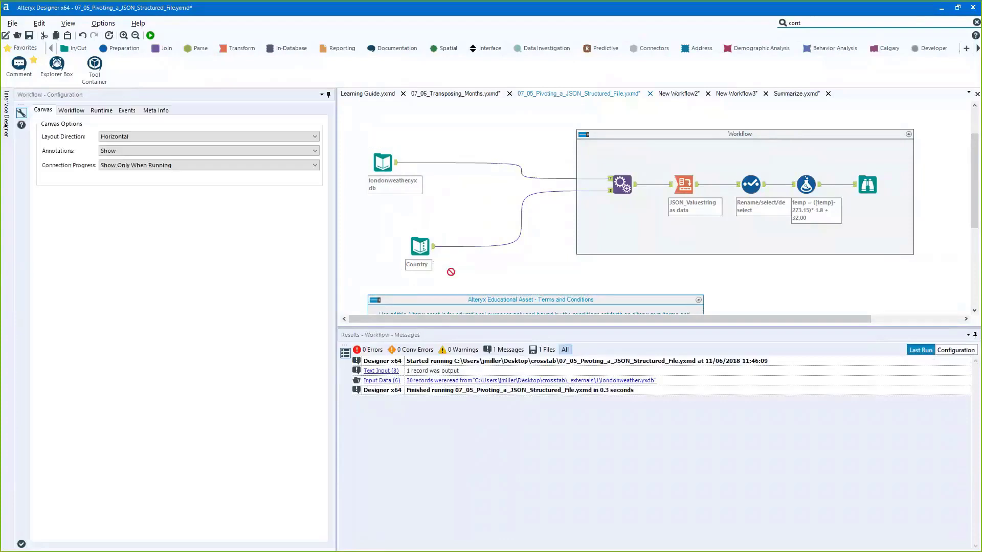
pyautogui.moveTo(451, 271); pyautogui.dragTo(362, 140)
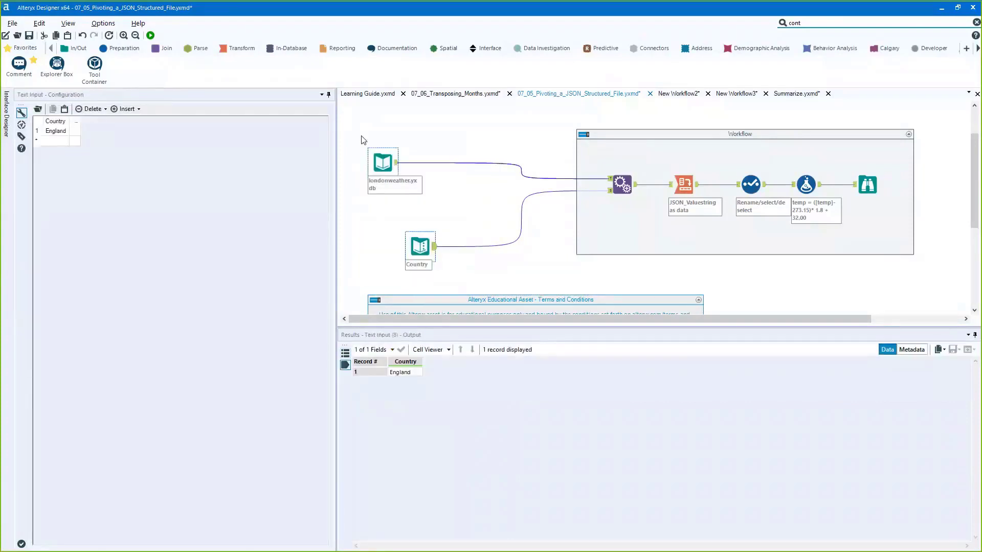
pyautogui.hotkey('ctrl', 'shift', '+')
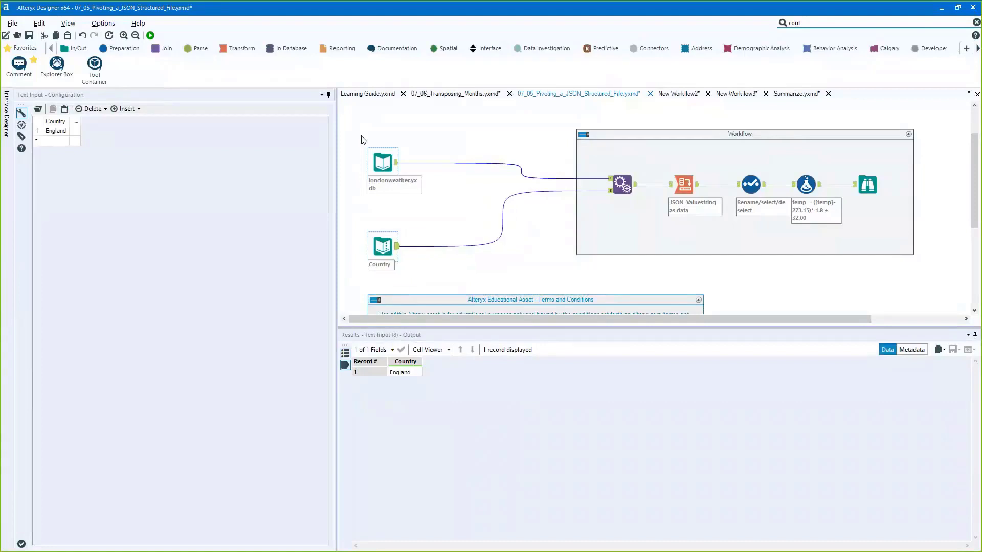
# - Move the Country input right, then offset the Cross Tab tool slightly downward and the Select tool slightly upward in the Workflow container
pyautogui.moveTo(395, 245); pyautogui.dragTo(455, 243)
pyautogui.moveTo(684, 185); pyautogui.dragTo(684, 206)
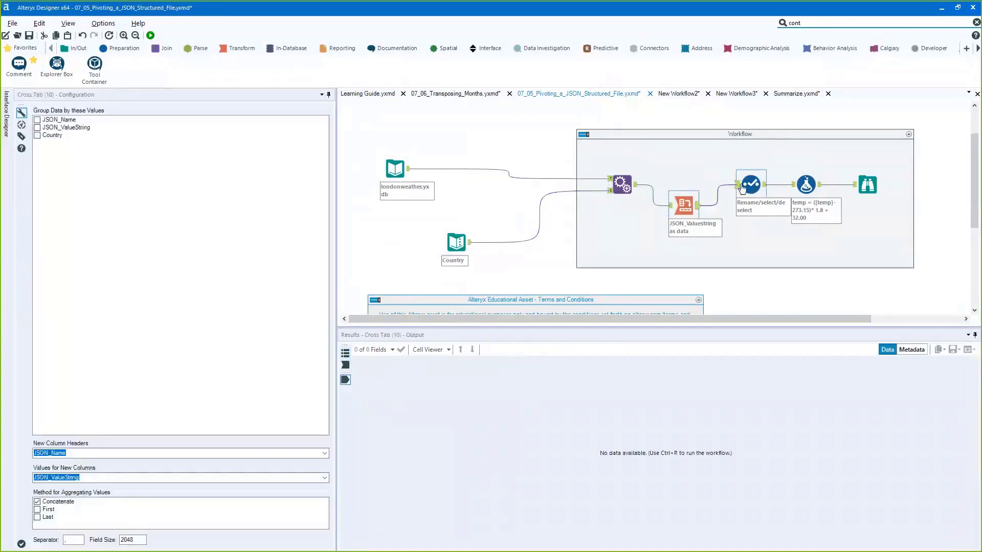
pyautogui.click(742, 189)
pyautogui.moveTo(742, 189); pyautogui.dragTo(741, 172)
# - Align the Append Fields, Cross Tab, Select and Formula tools horizontally, and distribute them horizontally
pyautogui.moveTo(847, 243); pyautogui.dragTo(593, 150)
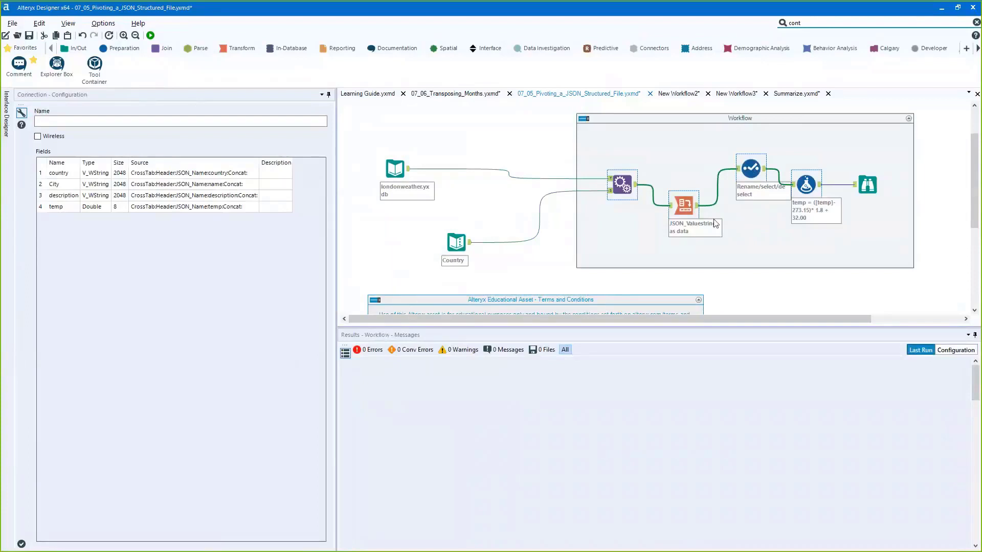
pyautogui.hotkey('ctrl', 'shift', '-')
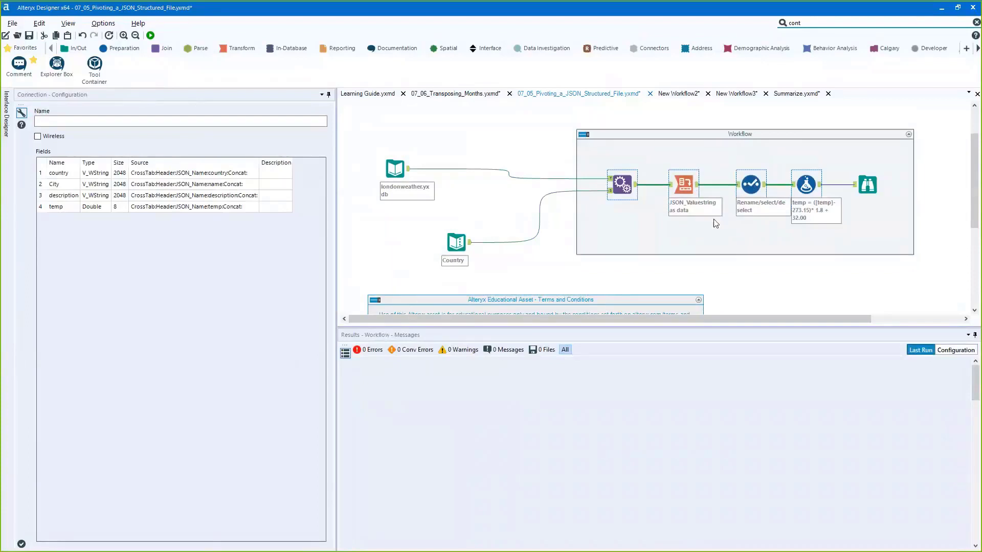
pyautogui.rightClick(680, 178)
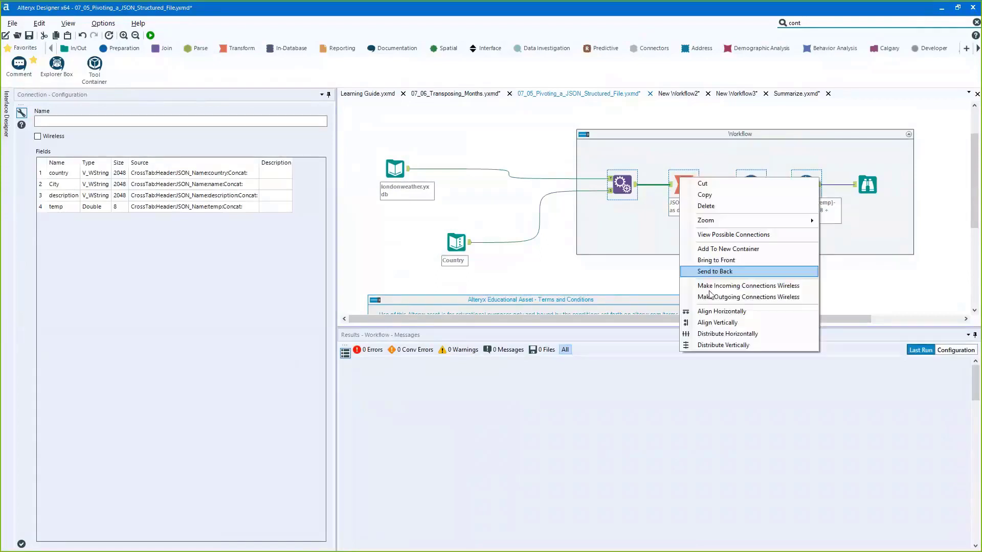
pyautogui.click(730, 338)
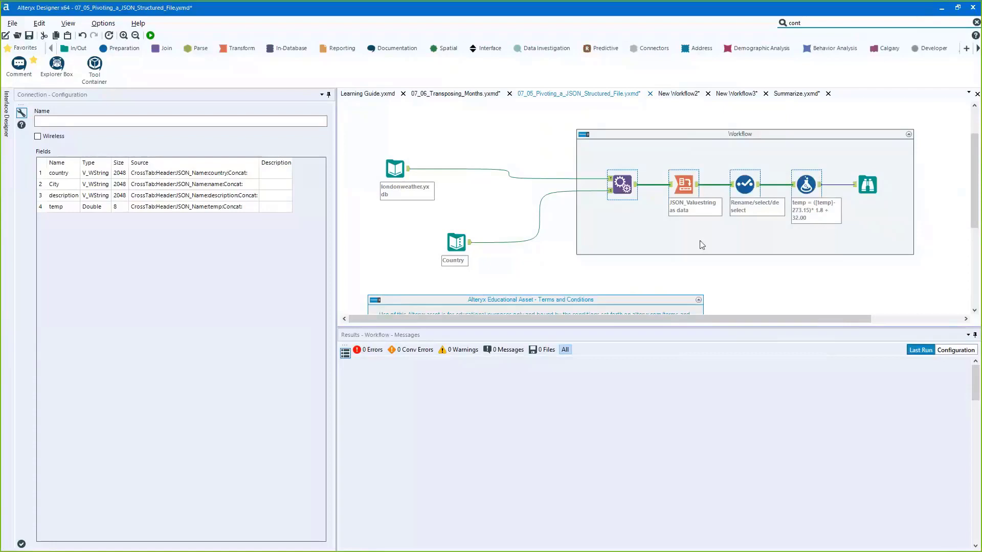
pyautogui.rightClick(692, 178)
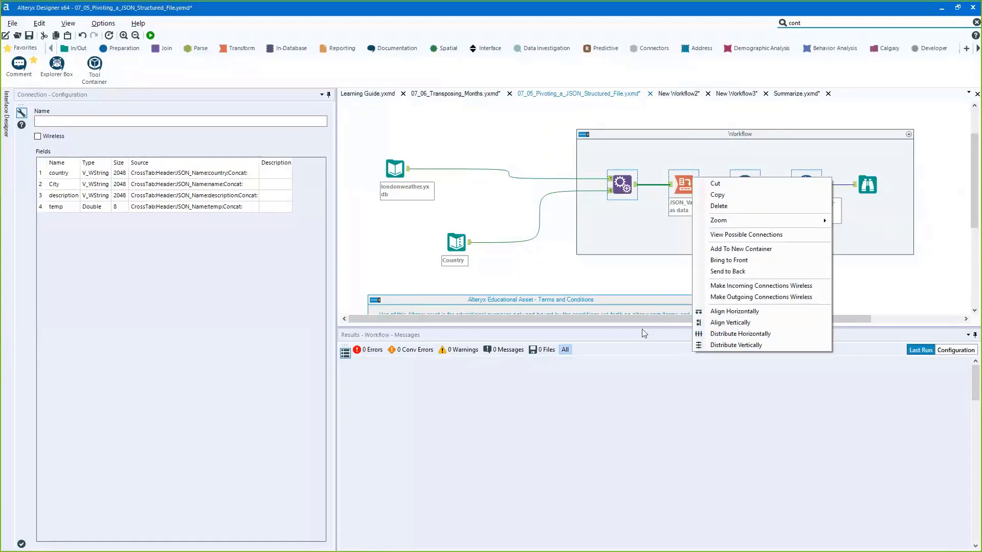
# - Switch to the Summarize.yxmd workflow and shift the Count heading and its description to the right
pyautogui.click(783, 94)
pyautogui.scroll(-2, 765, 226)
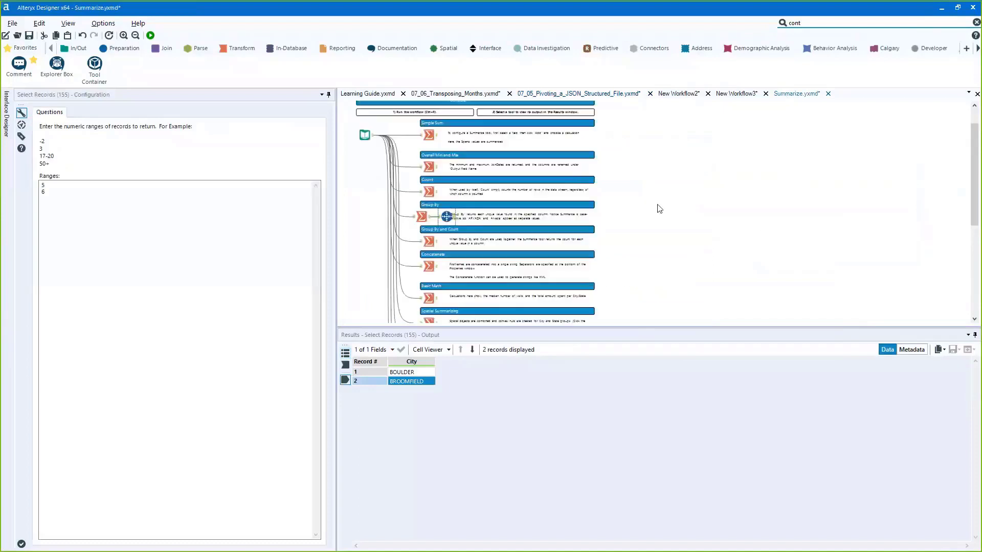
pyautogui.click(446, 123)
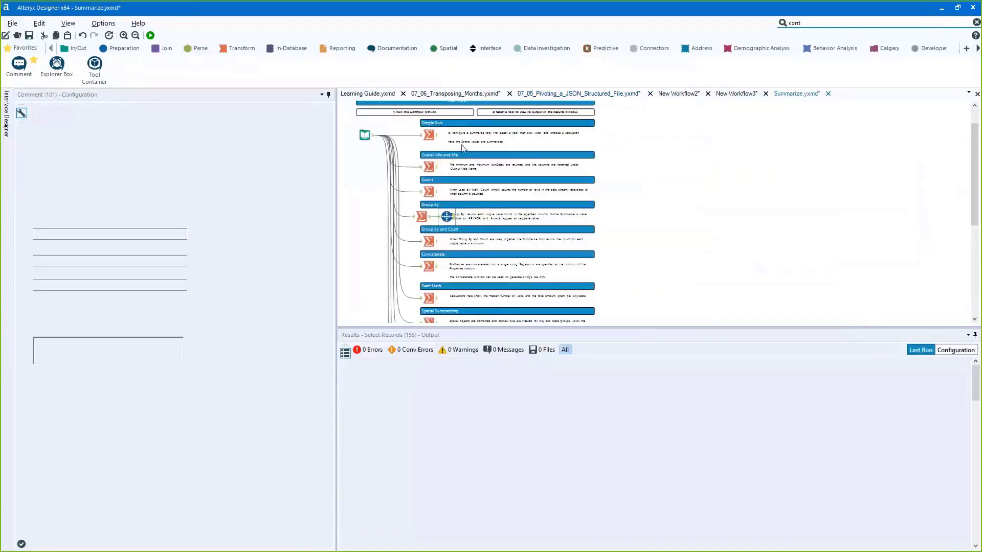
pyautogui.scroll(3, 450, 133)
pyautogui.moveTo(518, 146); pyautogui.dragTo(646, 210)
pyautogui.scroll(-1, 646, 223)
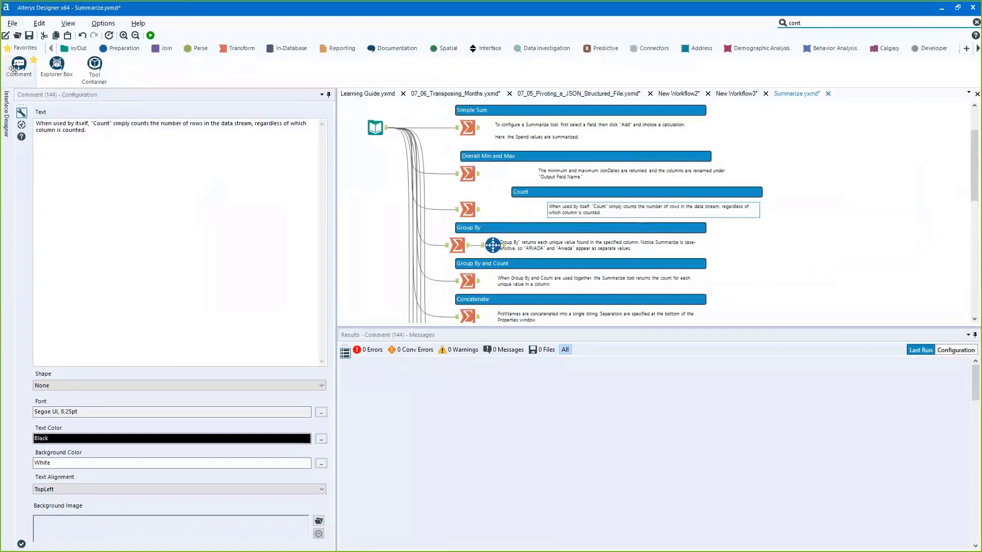
# - Add a comment on the empty canvas beside the Count section with the text "This is my comment"
pyautogui.moveTo(19, 63); pyautogui.dragTo(822, 223)
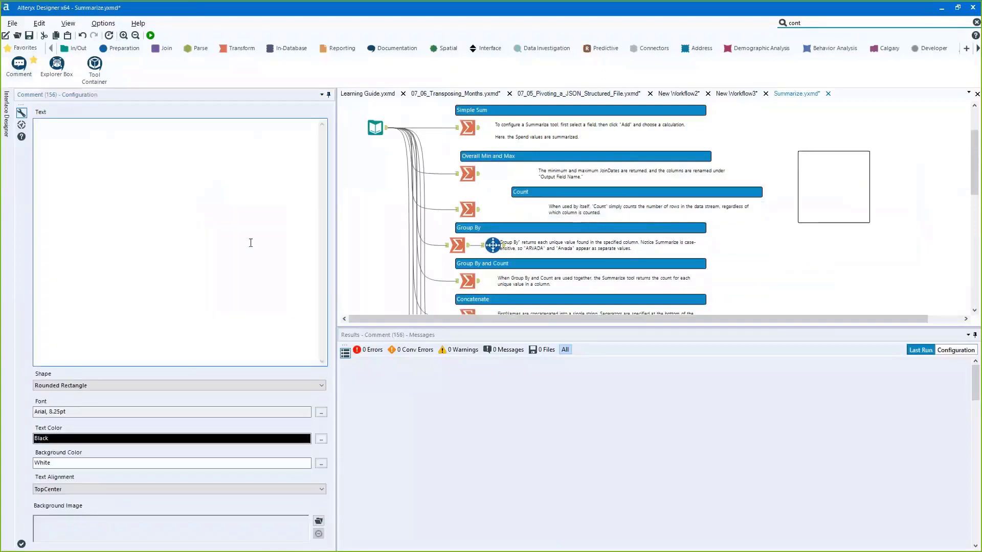
pyautogui.click(133, 191)
pyautogui.write('T')
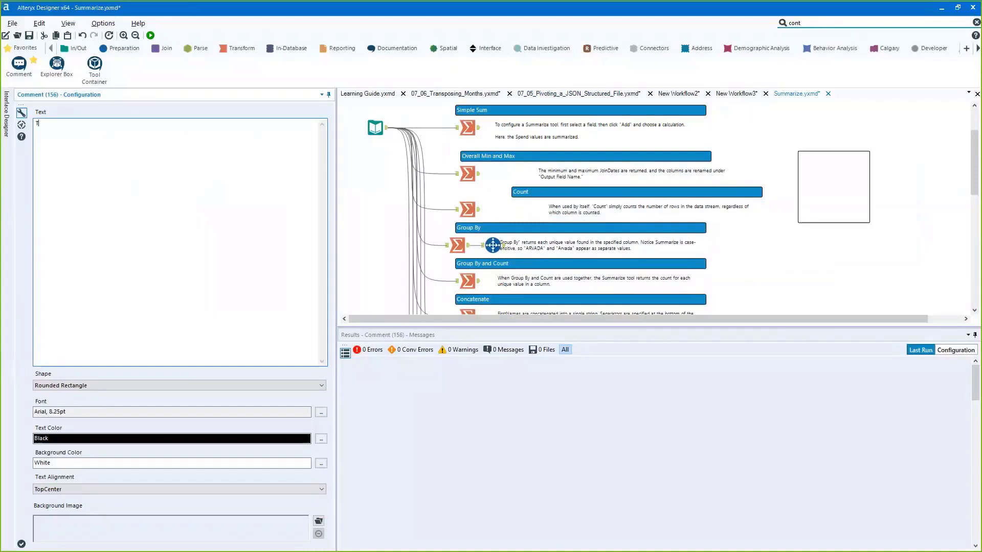
pyautogui.write('his is my comment')
# - Move the Simple Sum section's Summarize tool onto the new comment, and send the comment to the back
pyautogui.moveTo(466, 122); pyautogui.dragTo(839, 213)
pyautogui.hotkey('ctrl', 'r')
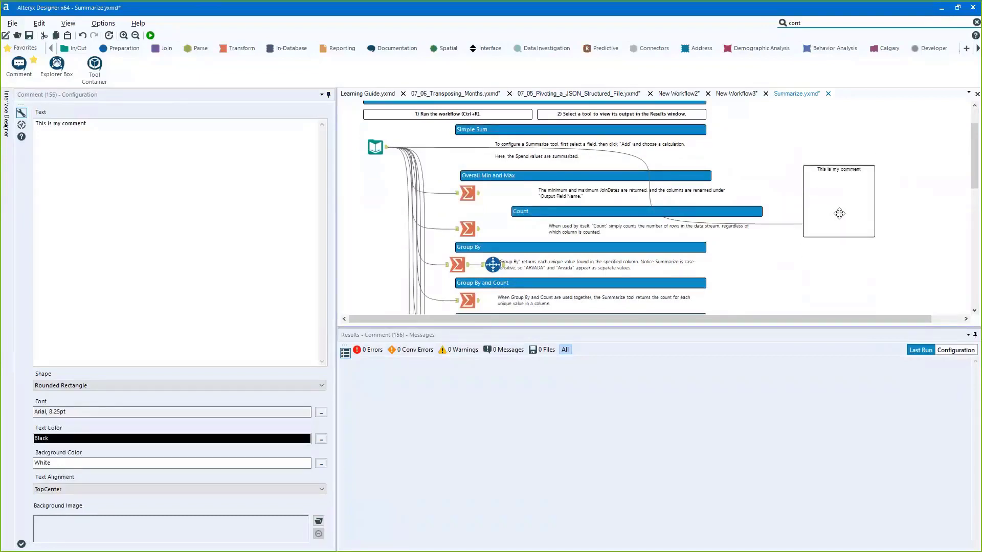
pyautogui.rightClick(836, 198)
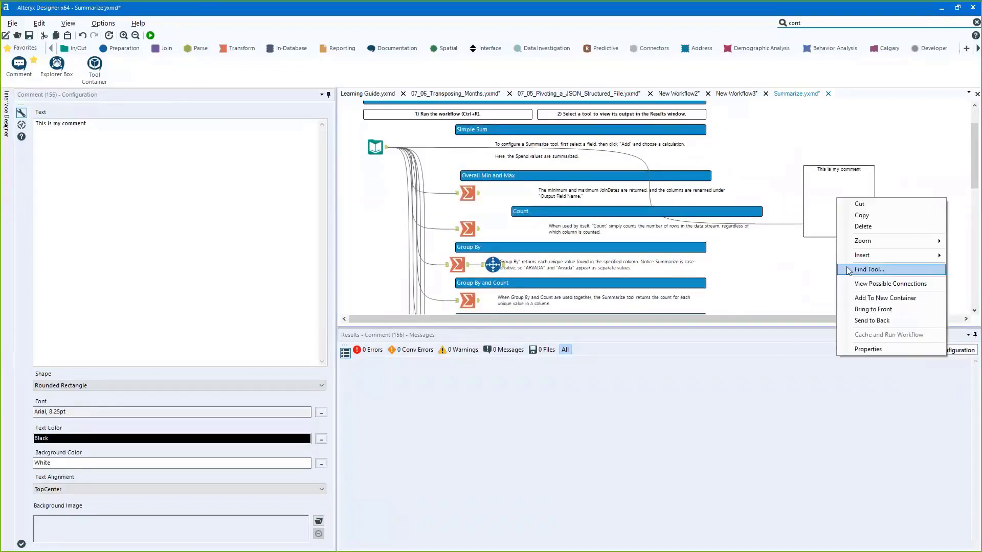
pyautogui.click(886, 322)
# - Reposition the comment slightly down and left so that it frames the Summarize tool
pyautogui.moveTo(843, 231); pyautogui.dragTo(843, 247)
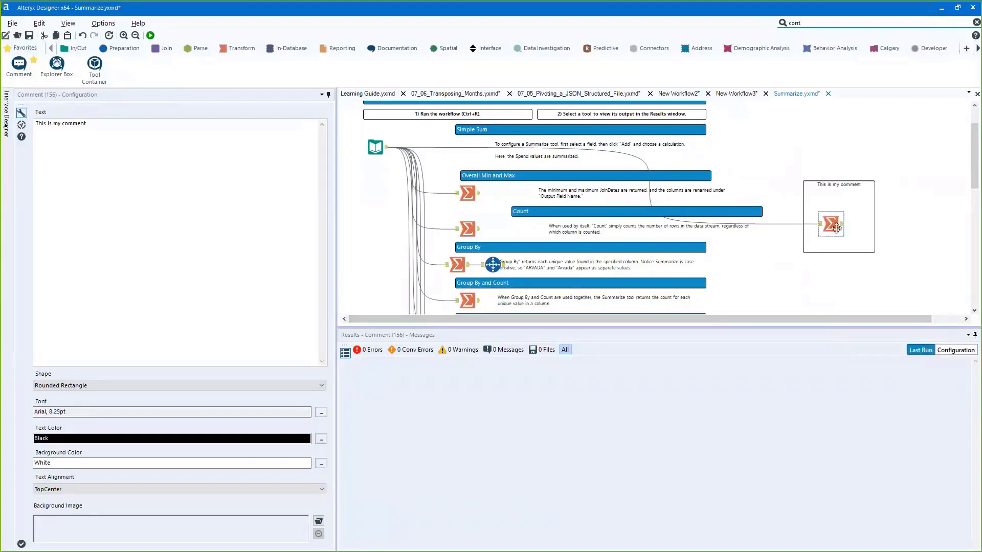
pyautogui.moveTo(832, 198); pyautogui.dragTo(854, 243)
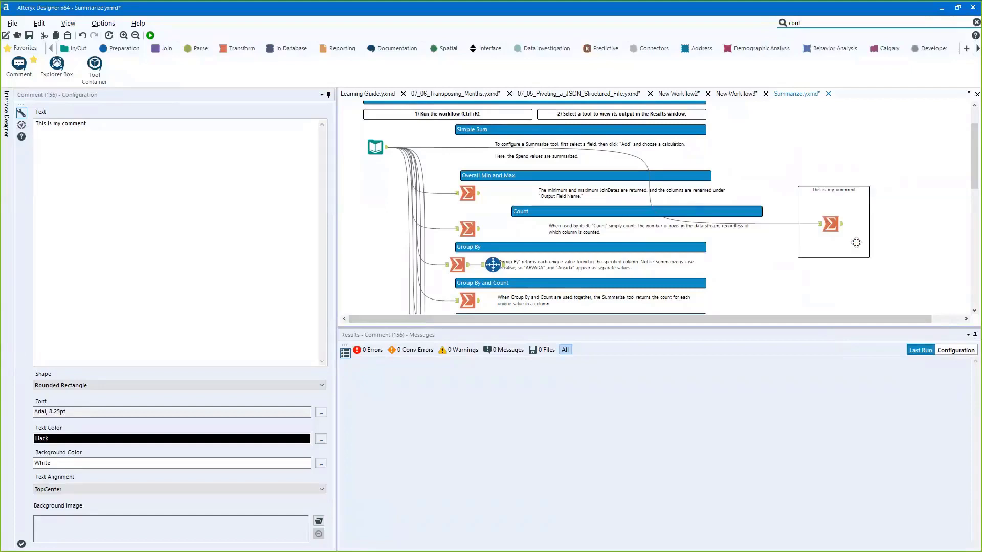
pyautogui.click(800, 262)
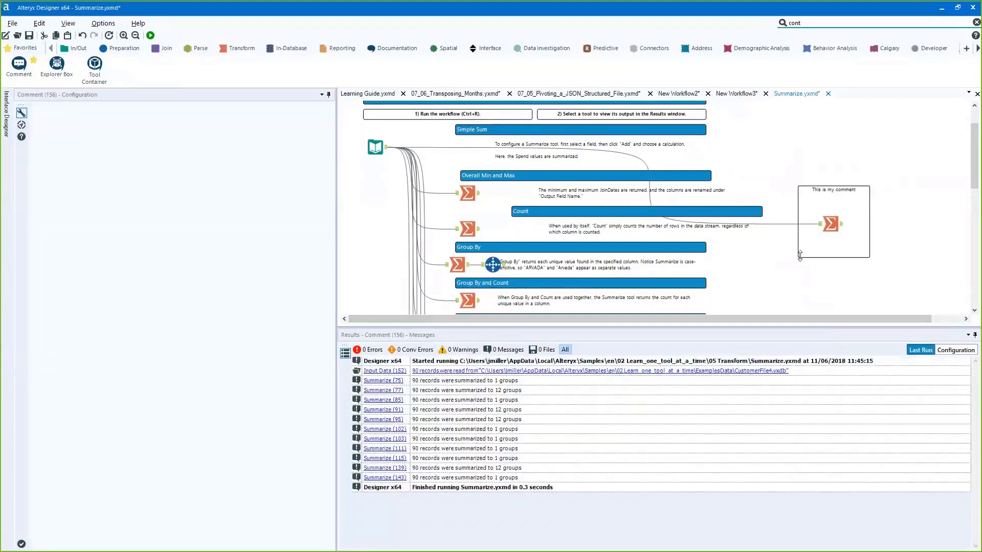
pyautogui.moveTo(852, 237)
pyautogui.mouseDown()
pyautogui.moveTo(811, 237)
pyautogui.moveTo(847, 237)
pyautogui.mouseUp()
# - Look through the shape options available for the comment
pyautogui.click(216, 237)
pyautogui.click(134, 386)
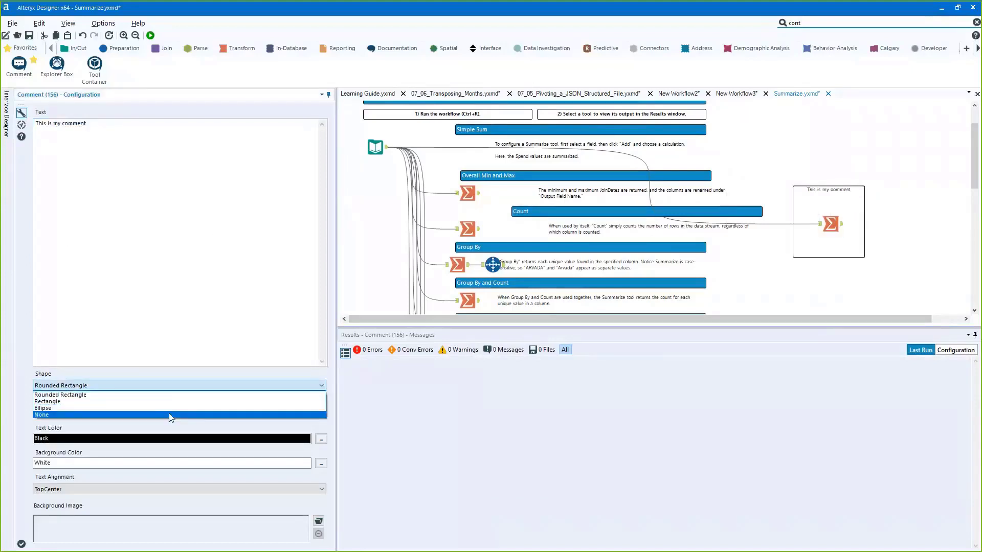
pyautogui.press('Escape')
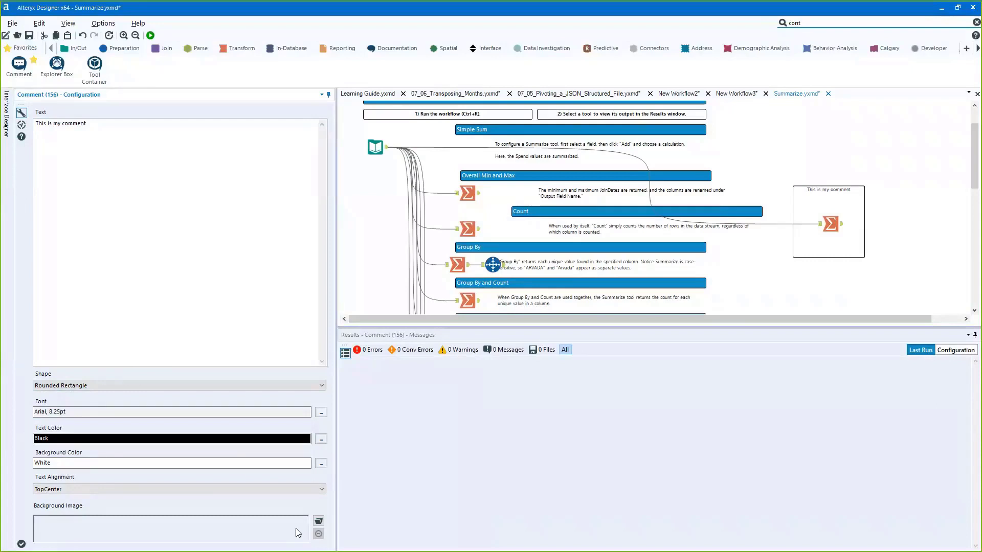
# - Widen the comment so it stretches from the Group By section's Summarize tool to beyond the relocated Summarize tool
pyautogui.moveTo(800, 257); pyautogui.dragTo(588, 282)
pyautogui.moveTo(793, 282); pyautogui.dragTo(389, 274)
pyautogui.moveTo(772, 192); pyautogui.dragTo(829, 187)
pyautogui.rightClick(854, 233)
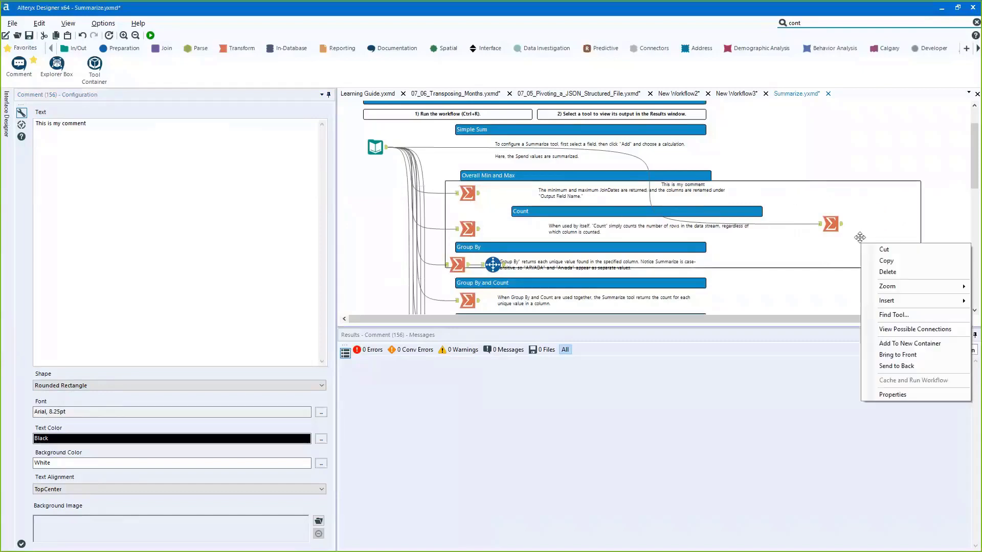
pyautogui.click(823, 252)
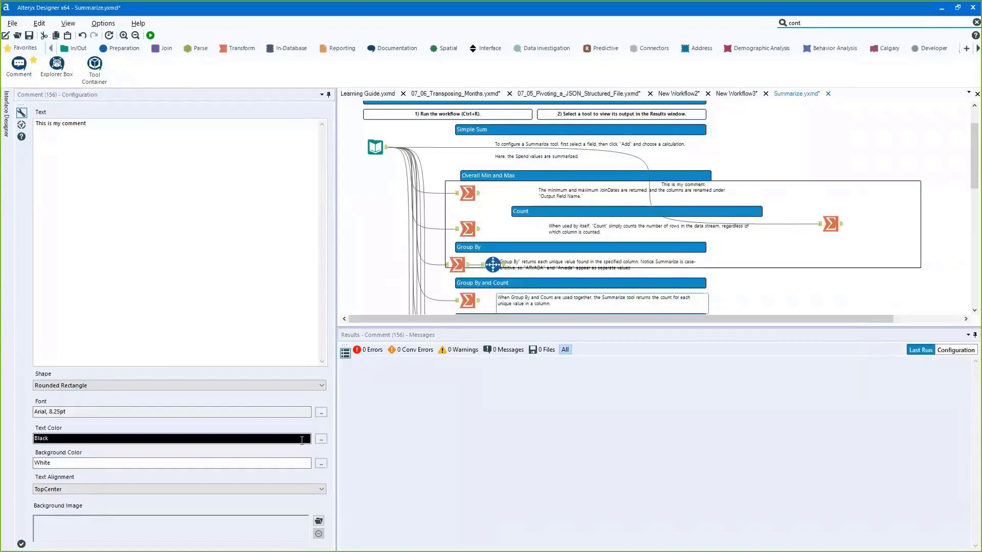
# - Set the comment's background color to light pink (R=255, G=128, B=255)
pyautogui.click(320, 438)
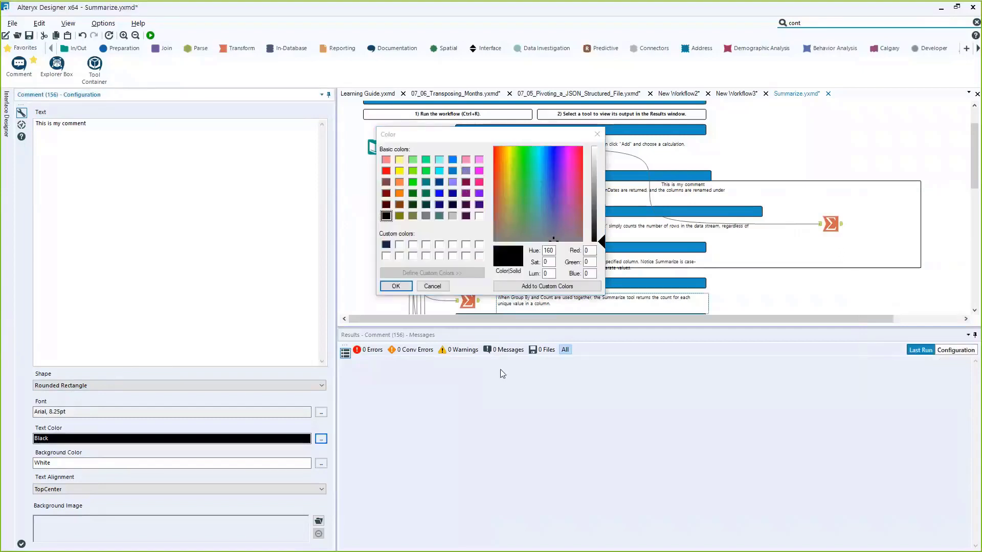
pyautogui.click(432, 286)
pyautogui.click(320, 463)
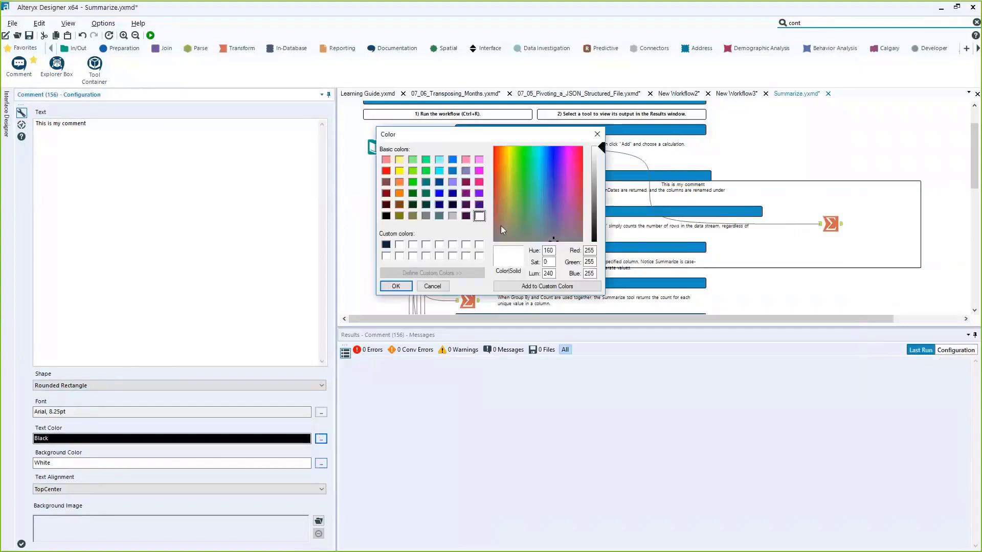
pyautogui.click(479, 160)
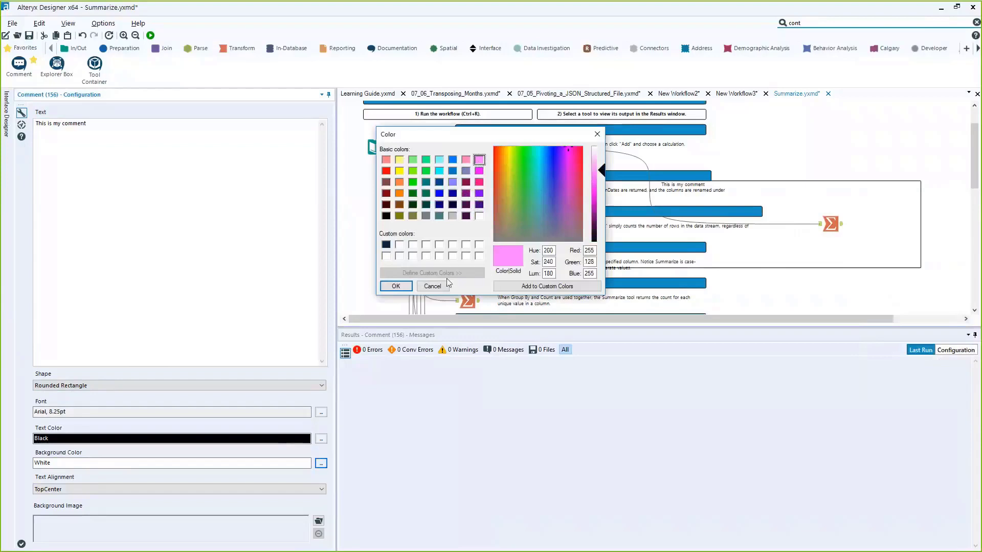
pyautogui.click(396, 286)
pyautogui.click(854, 282)
pyautogui.hotkey('ctrl', 'r')
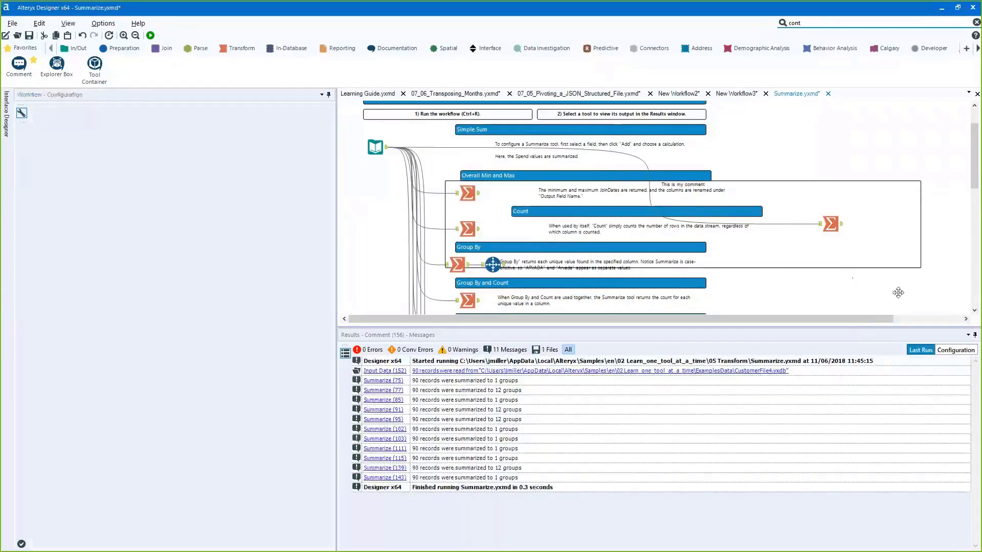
# - Shift the pink comment slightly left and extend its lower edge past the Group By and Count heading
pyautogui.moveTo(879, 259); pyautogui.dragTo(869, 260)
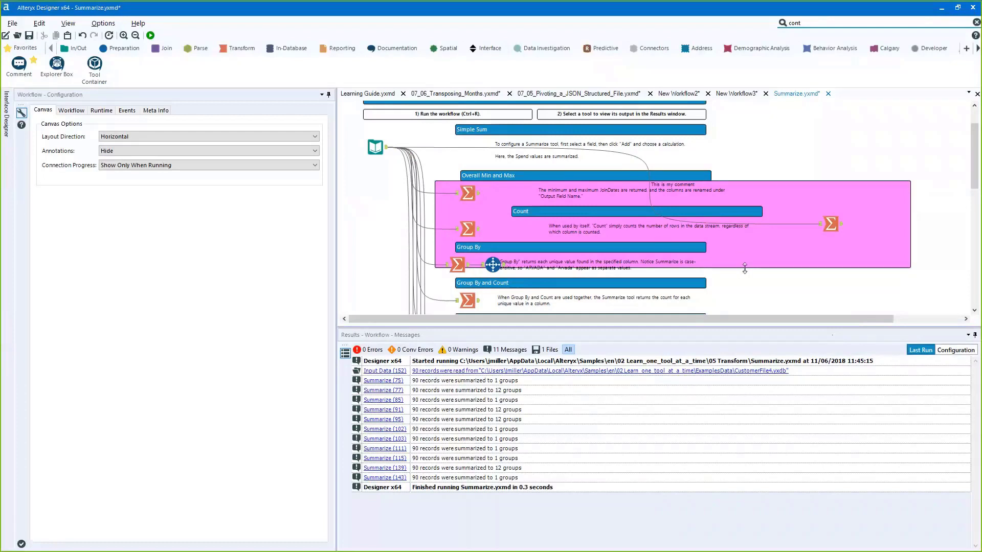
pyautogui.moveTo(745, 268); pyautogui.dragTo(745, 294)
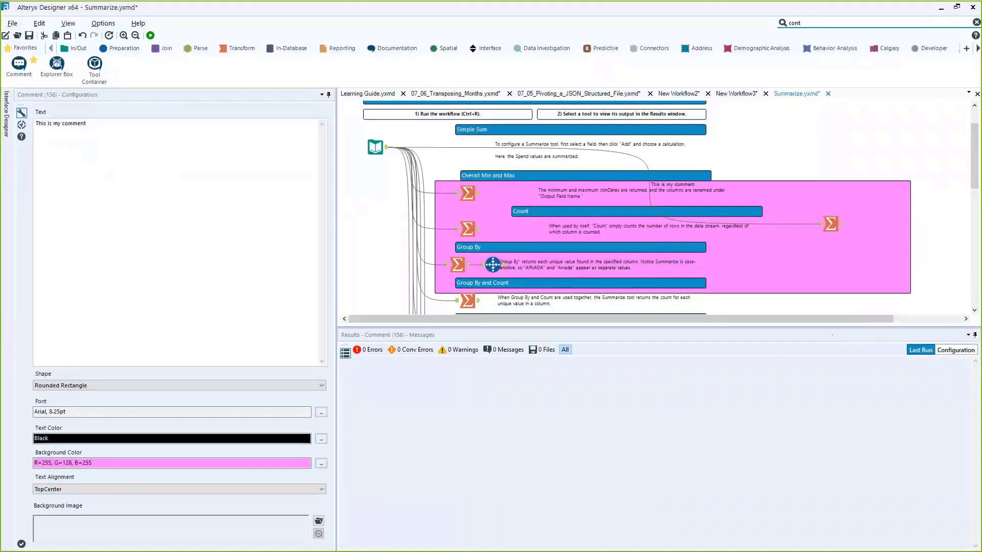
# - Switch to the Certification prep part III presentation in PowerPoint and show the Knowledge Check on slide 6
pyautogui.scroll(5, 68, 199)
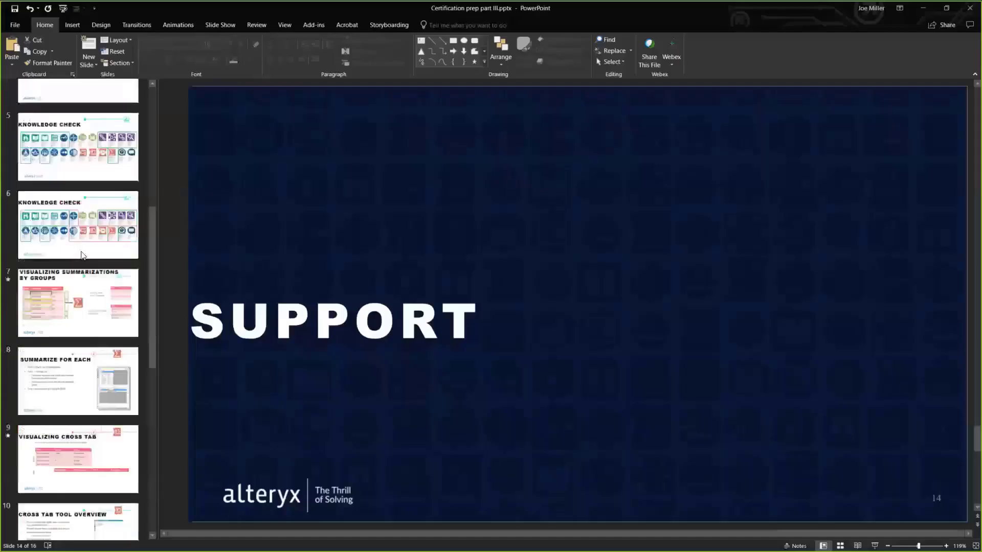
pyautogui.click(57, 226)
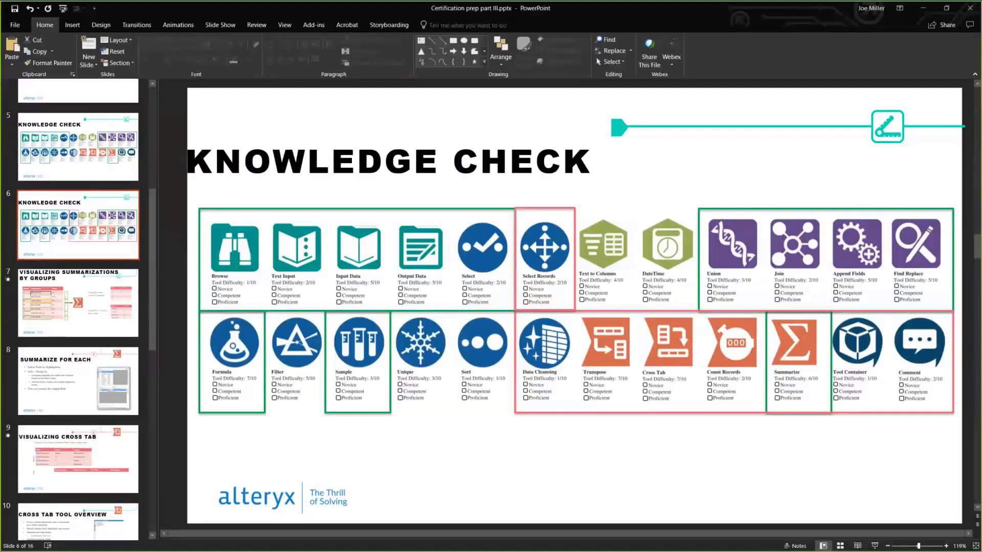
# - Return to Alteryx Designer and connect a Count Records tool after the Summarize tool on the pink comment, placing it close beside it
pyautogui.hotkey('alt', 'Tab')
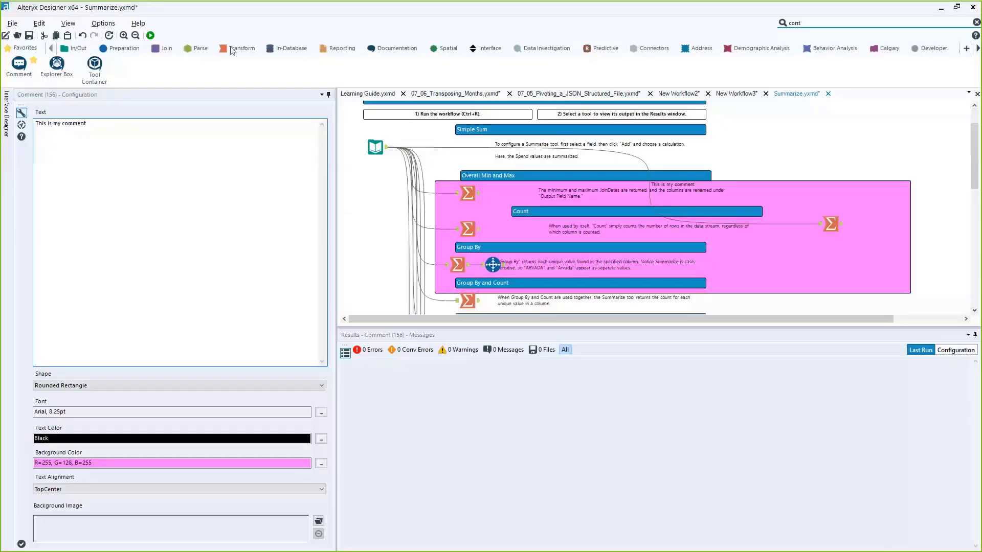
pyautogui.moveTo(56, 67); pyautogui.dragTo(866, 217)
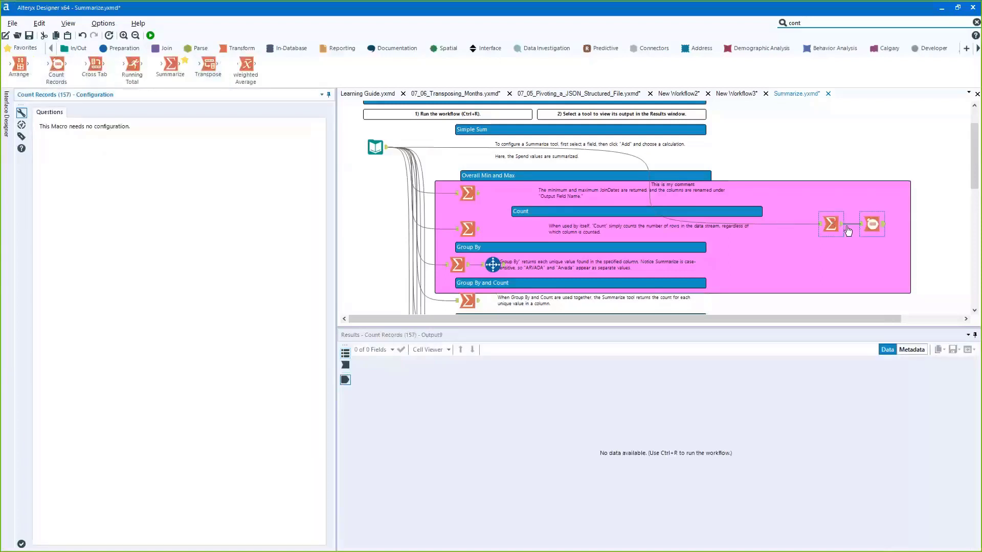
pyautogui.moveTo(873, 225); pyautogui.dragTo(869, 229)
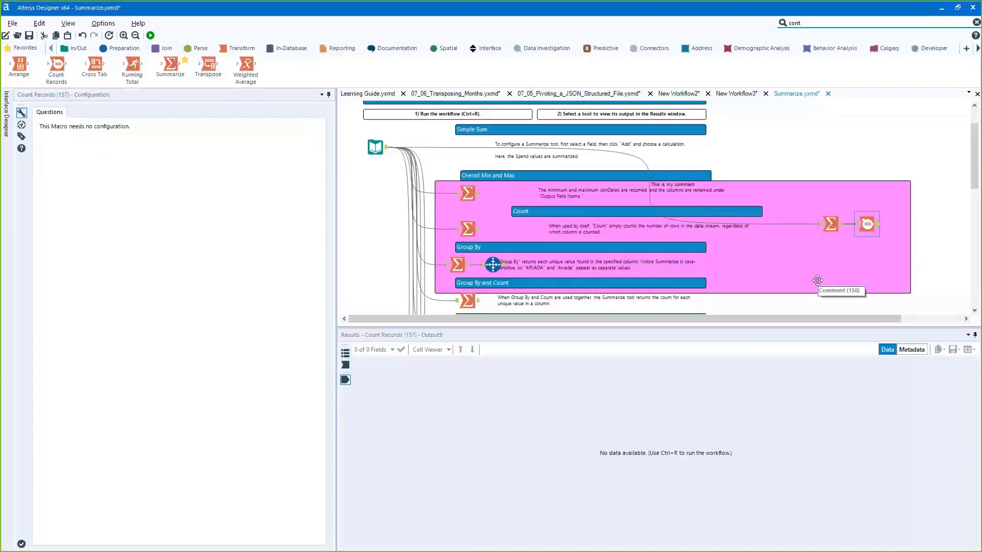
# - Run the workflow and compare the outputs of the Summarize and Count Records tools on the pink comment
pyautogui.click(865, 230)
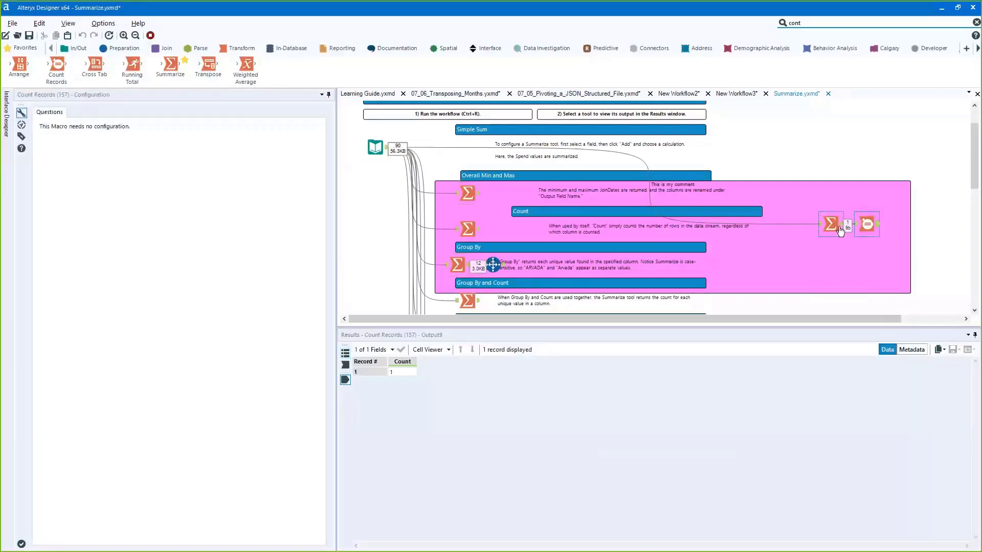
pyautogui.click(838, 226)
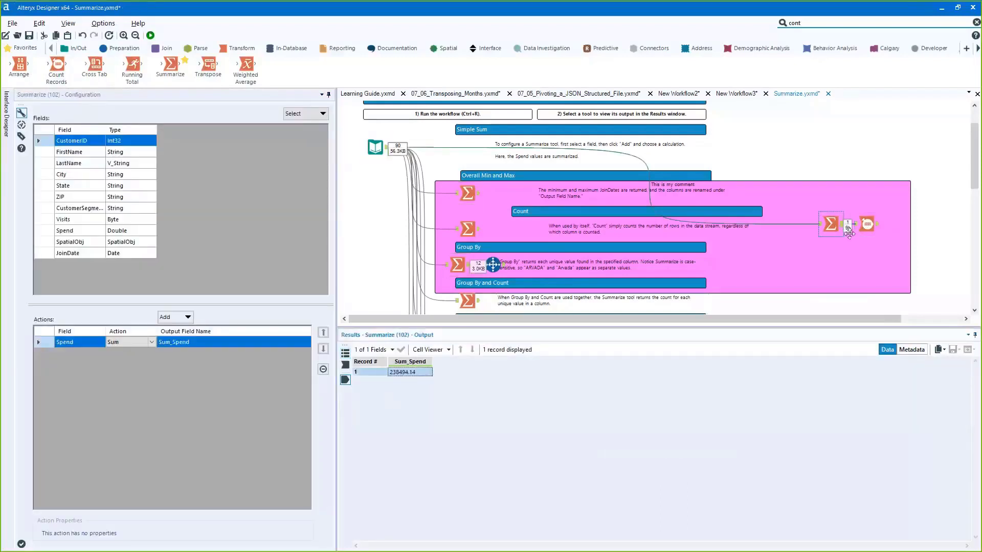
pyautogui.click(869, 226)
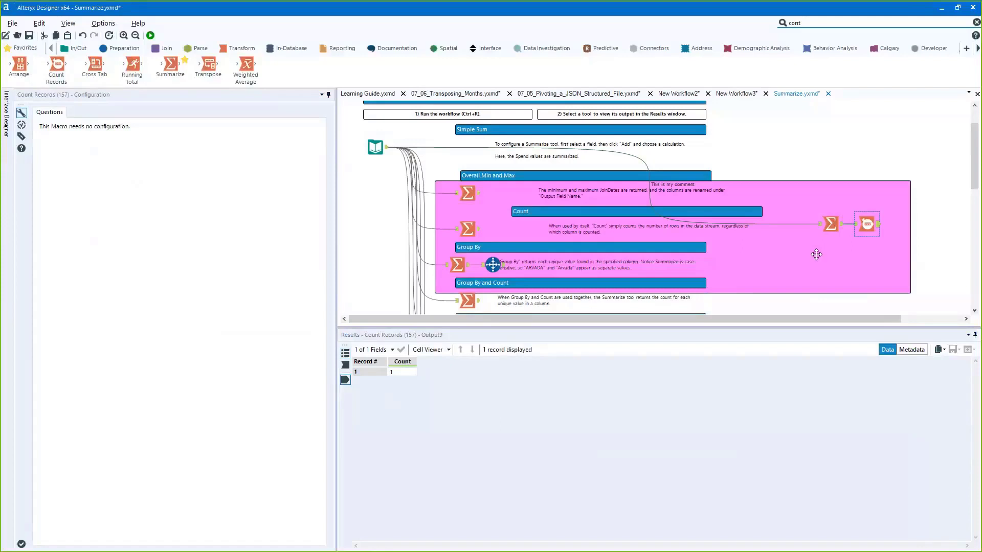
pyautogui.scroll(-2, 816, 254)
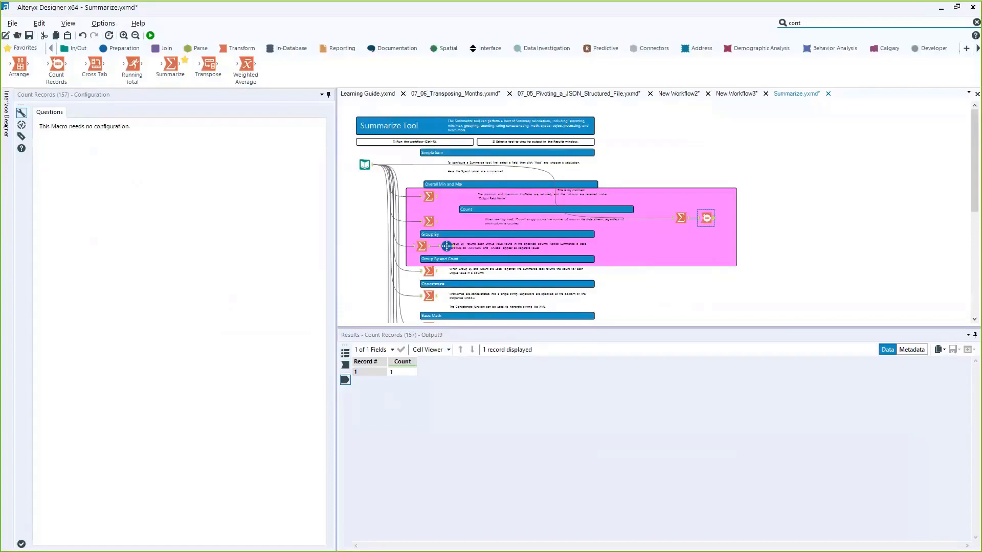
# - Switch to the PowerPoint slide show and advance from the Alteryx Designer Training slide to the Support Resources slide
pyautogui.hotkey('alt', 'Tab')
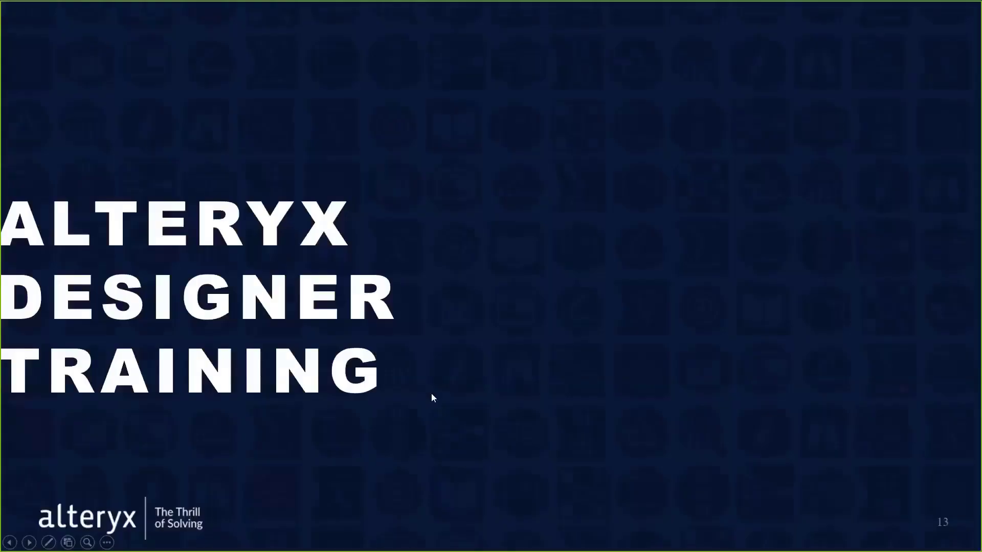
pyautogui.press('Right')
pyautogui.press('Right')
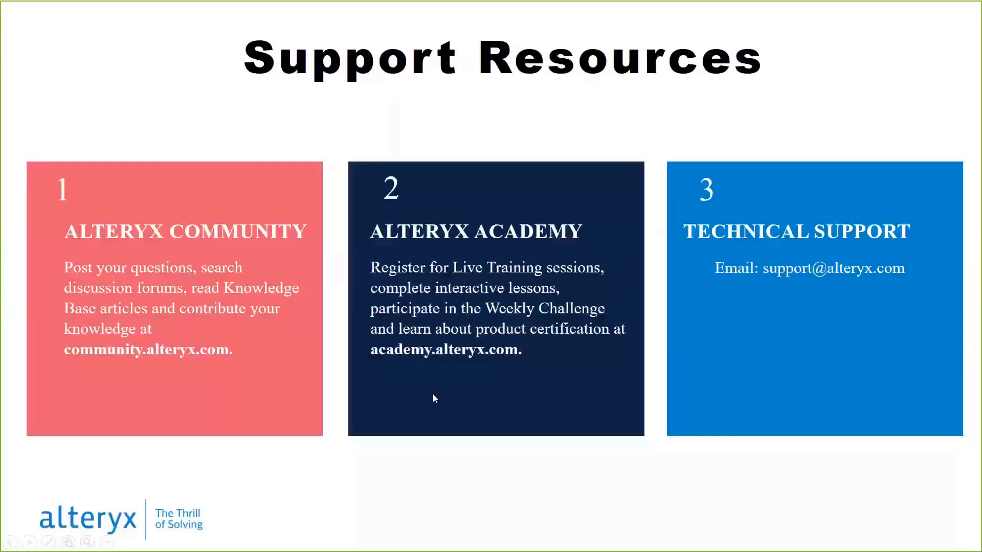